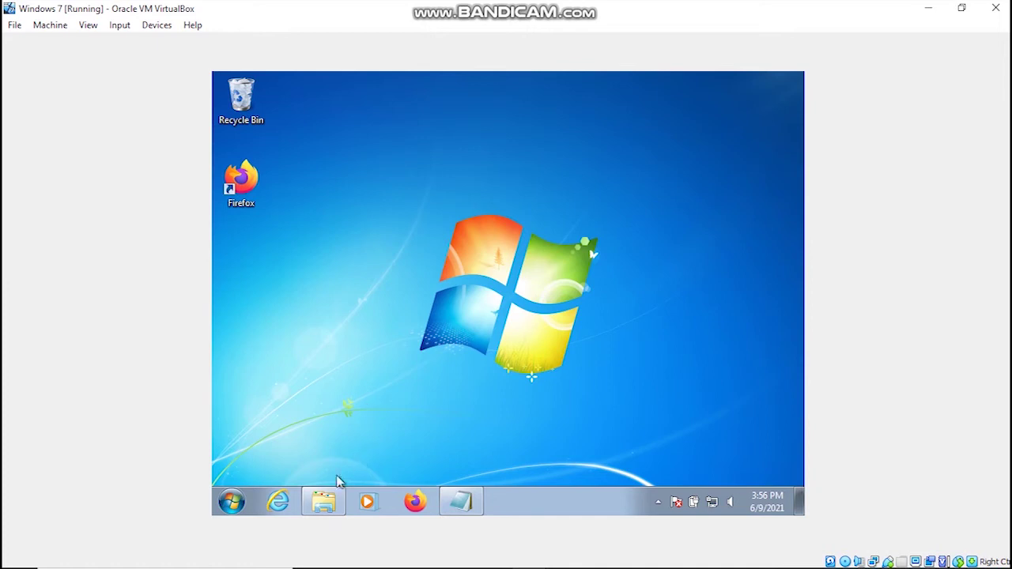
Review the Snort and npcap installers in the Master documents folder.
{"action": "left_click", "coordinate": [333, 507]}
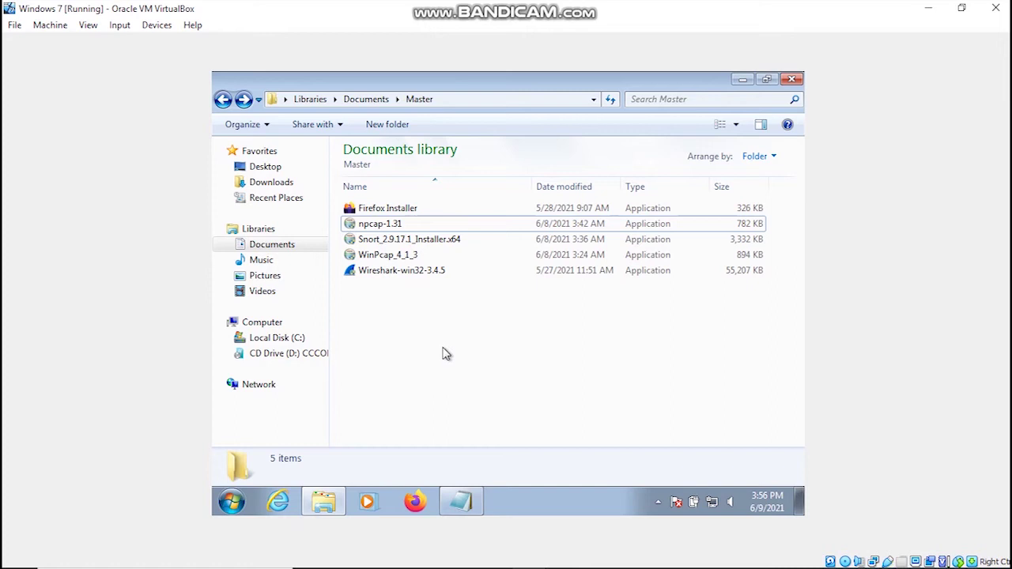
{"action": "left_click", "coordinate": [449, 241]}
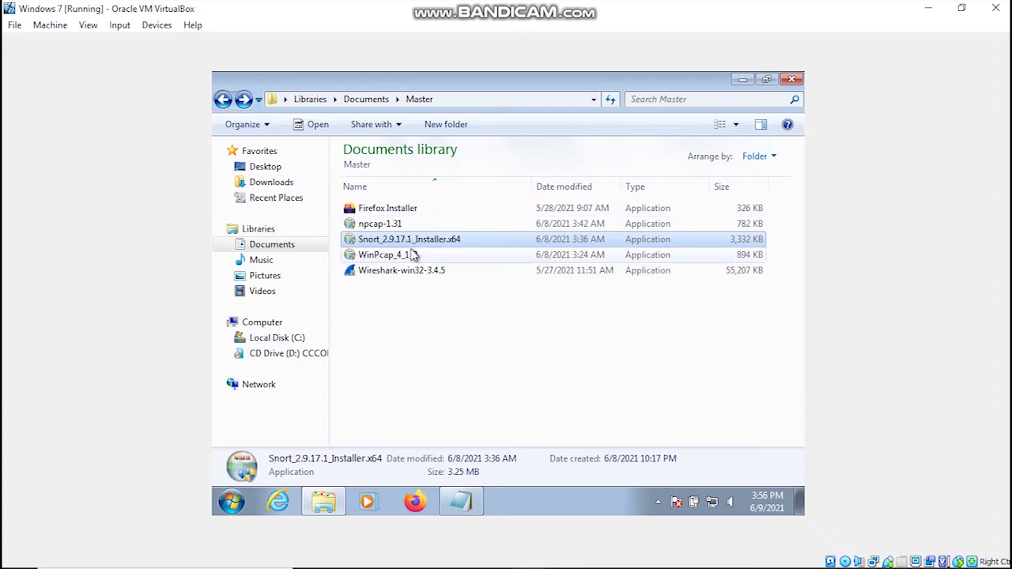
{"action": "left_click", "coordinate": [417, 226]}
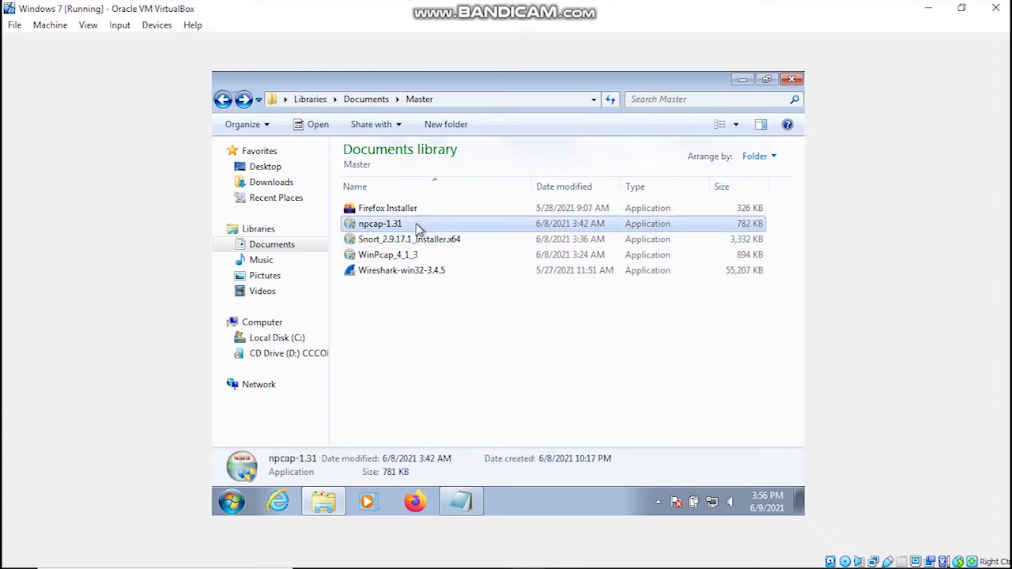
{"action": "left_click", "coordinate": [435, 375]}
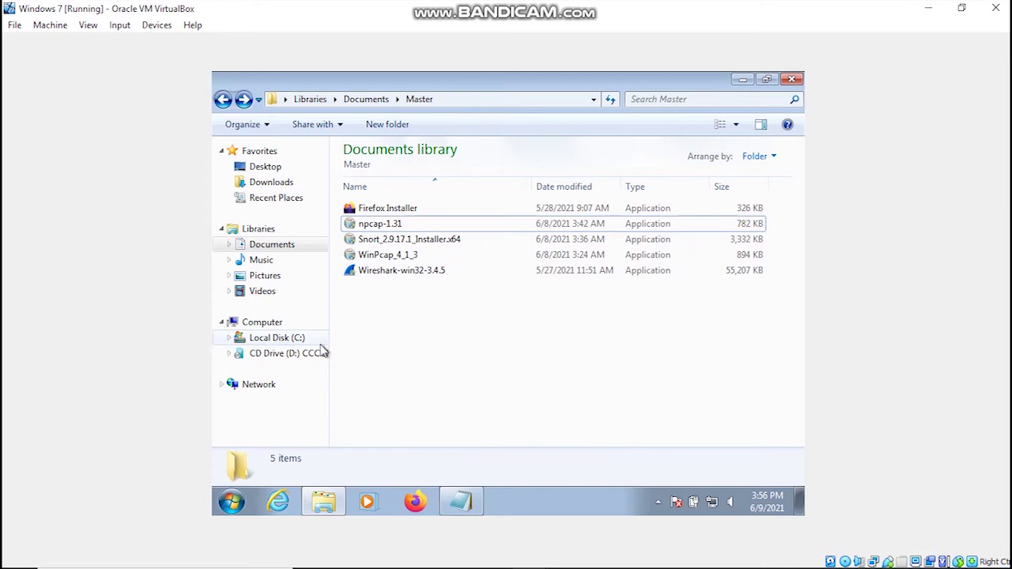
Open the snort CONF file from C:\Snort\etc in WordPad.
{"action": "left_click", "coordinate": [276, 337]}
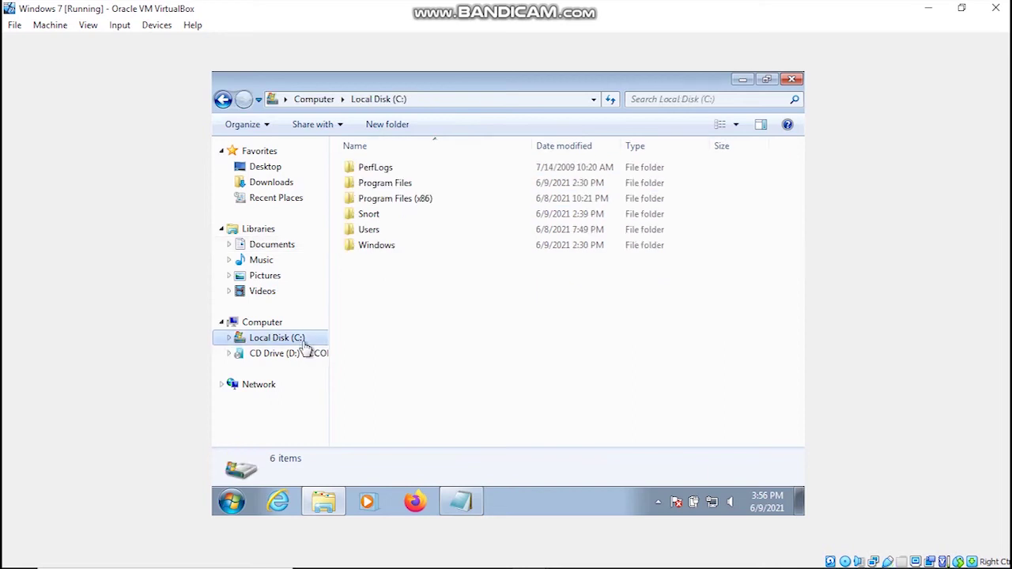
{"action": "double_click", "coordinate": [409, 222]}
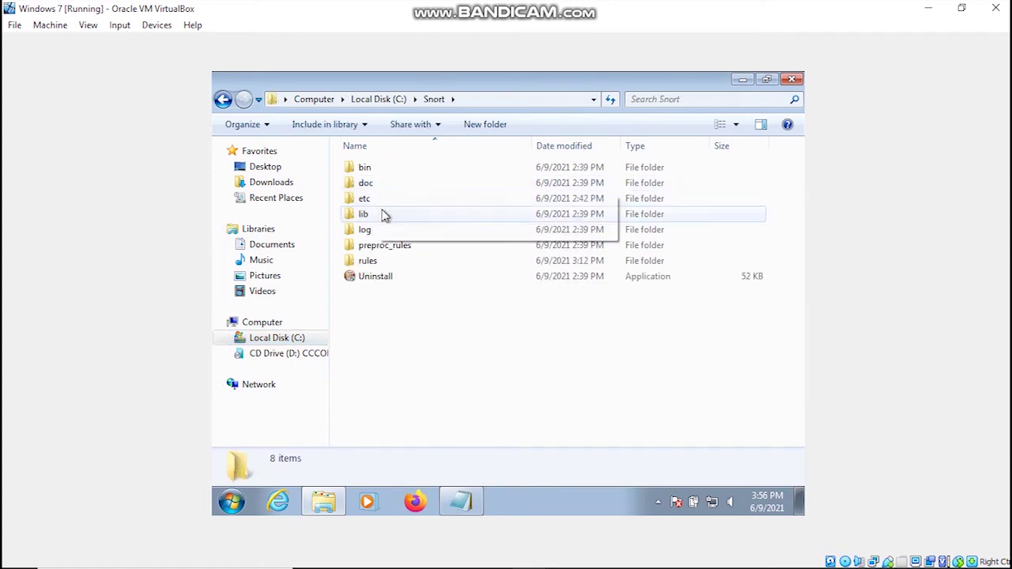
{"action": "double_click", "coordinate": [383, 201]}
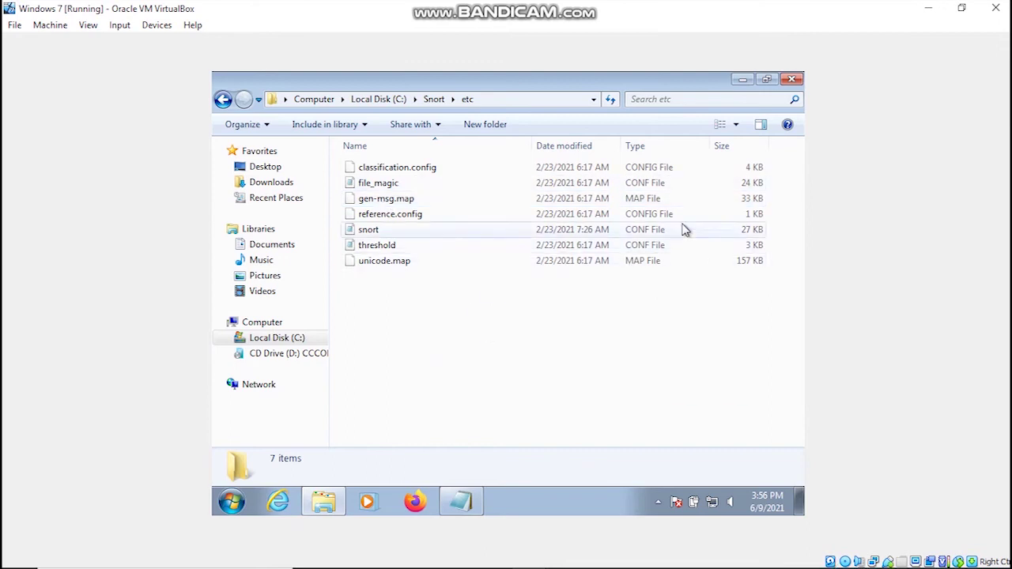
{"action": "right_click", "coordinate": [391, 233]}
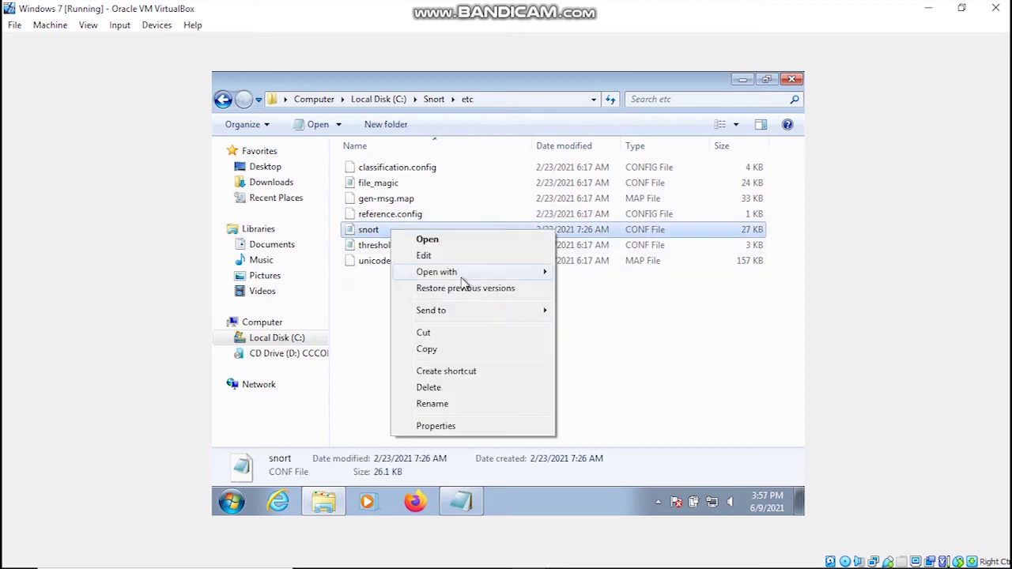
{"action": "mouse_move", "coordinate": [499, 278]}
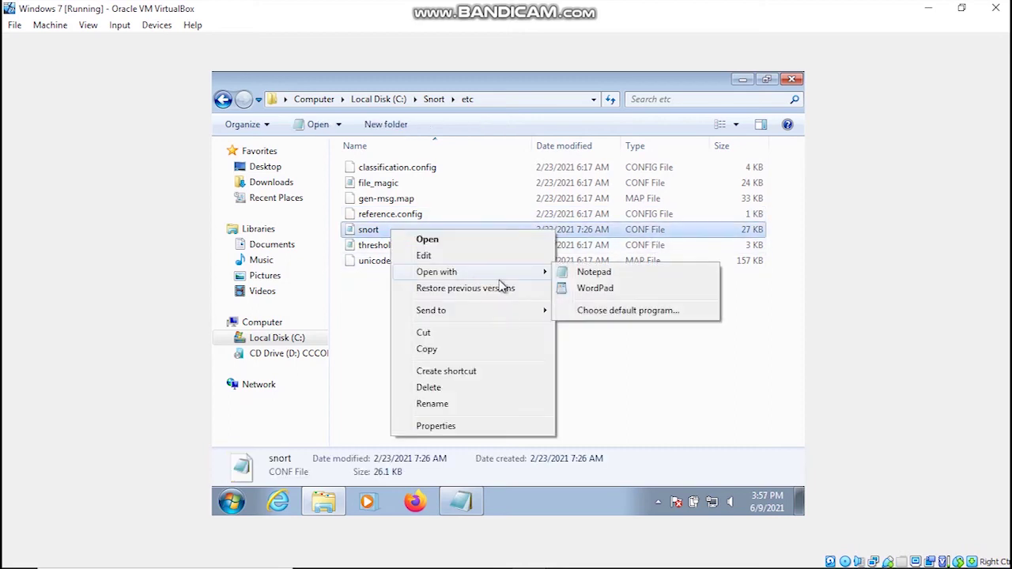
{"action": "left_click", "coordinate": [625, 298]}
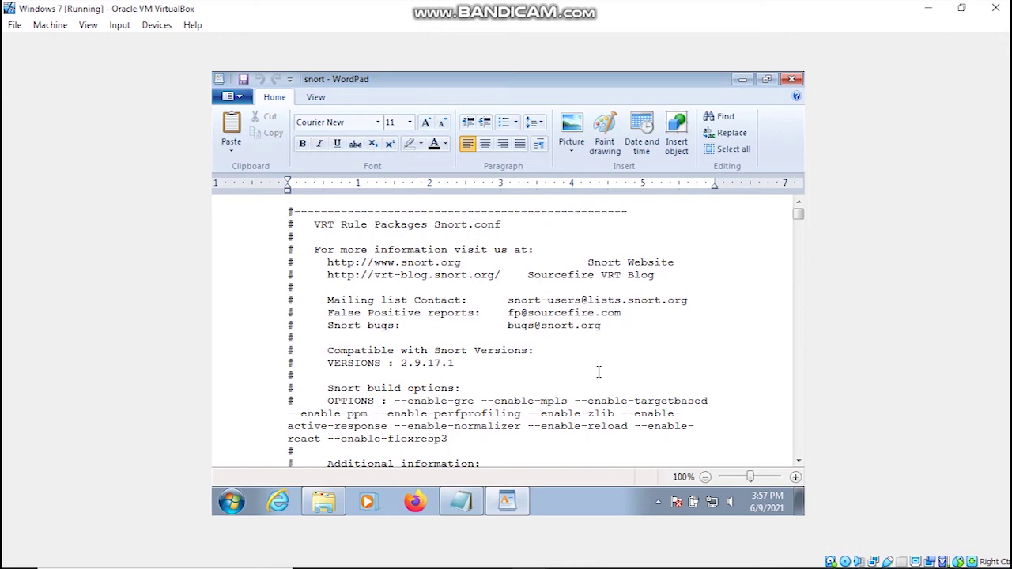
Copy "ipvar HOME_NET any" from the IDS Snort notes, find it in the snort configuration, and select the value "any" on that line.
{"action": "left_click", "coordinate": [465, 503]}
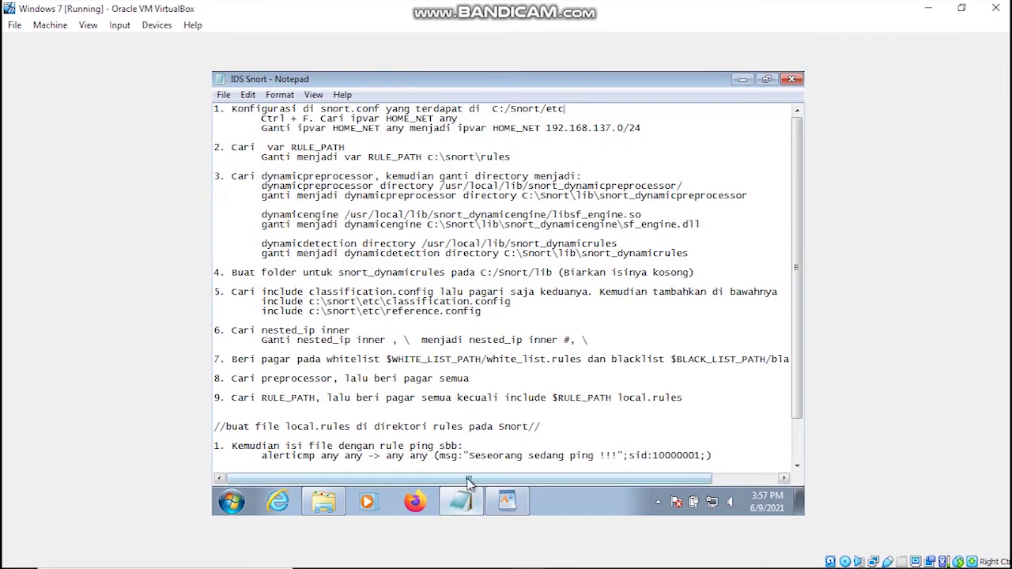
{"action": "left_click_drag", "start_coordinate": [459, 119], "coordinate": [351, 118]}
{"action": "key", "text": "ctrl+c"}
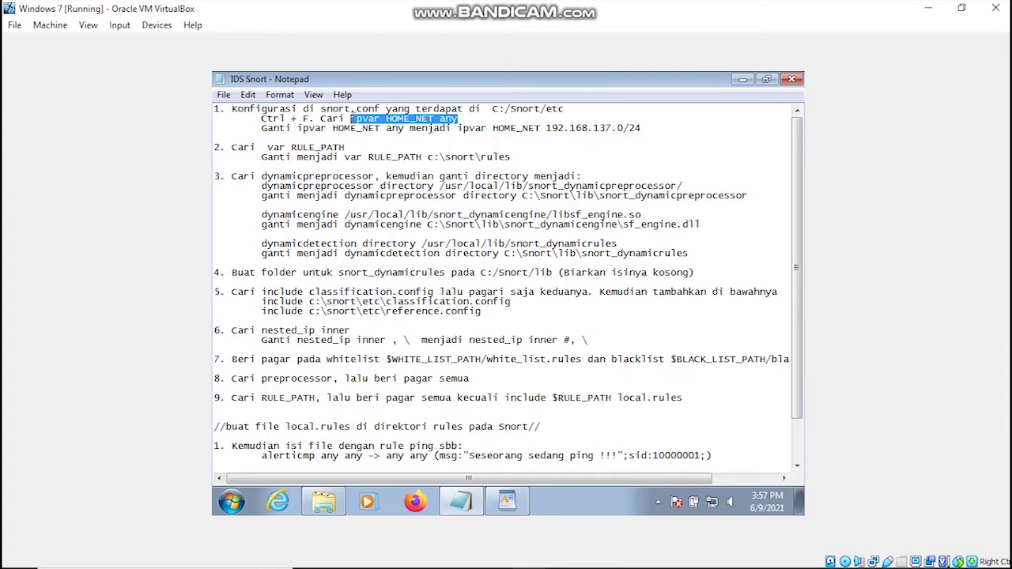
{"action": "left_click", "coordinate": [472, 500]}
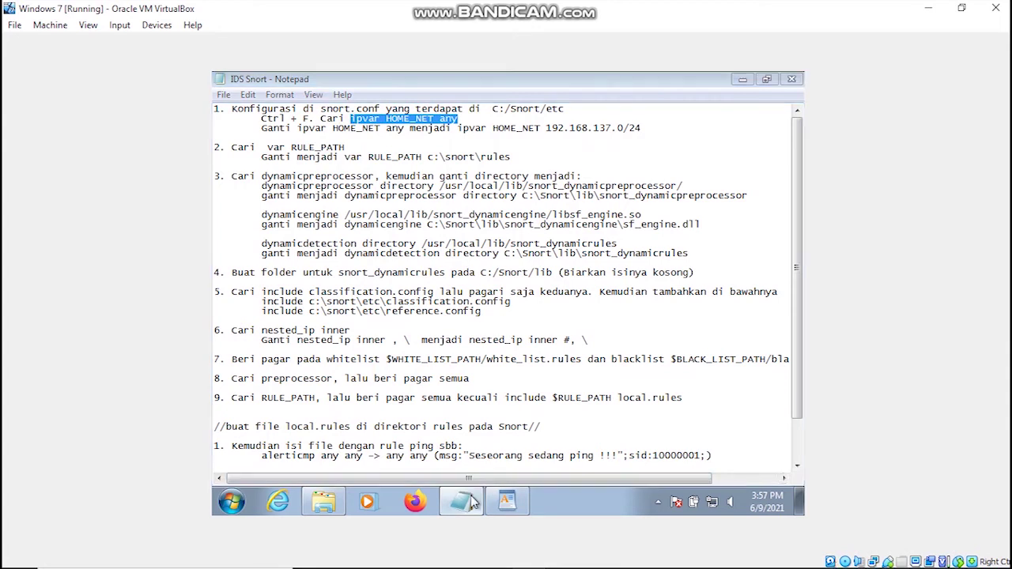
{"action": "key", "text": "ctrl+f"}
{"action": "key", "text": "ctrl+v"}
{"action": "key", "text": "Return"}
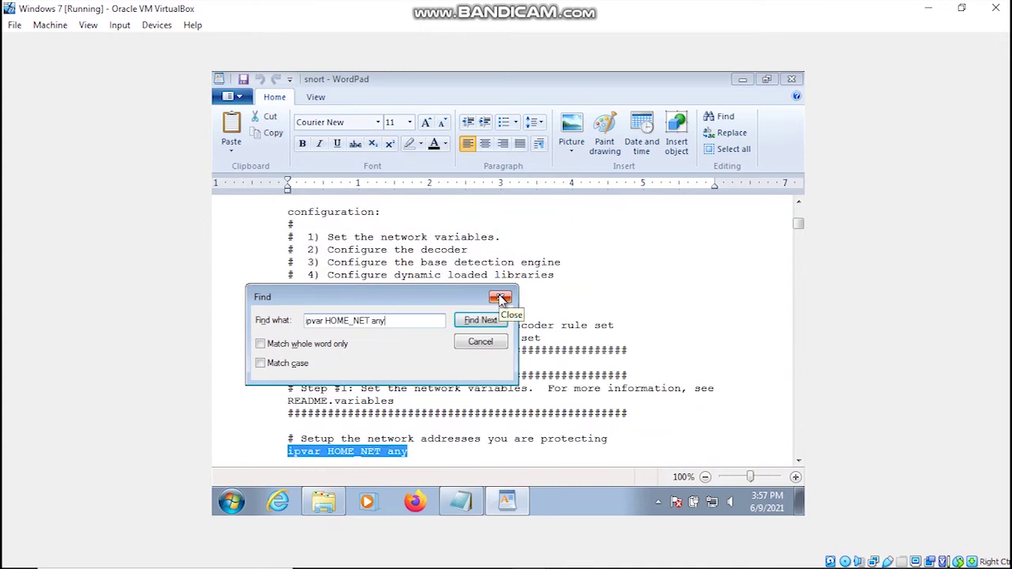
{"action": "left_click", "coordinate": [484, 343]}
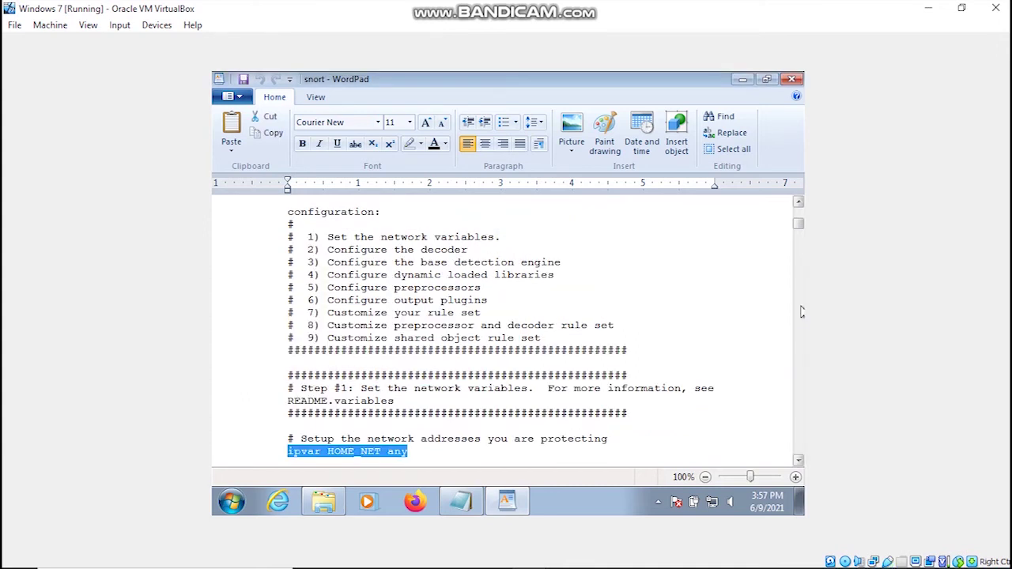
{"action": "scroll", "coordinate": [801, 231], "scroll_direction": "down", "scroll_amount": 5}
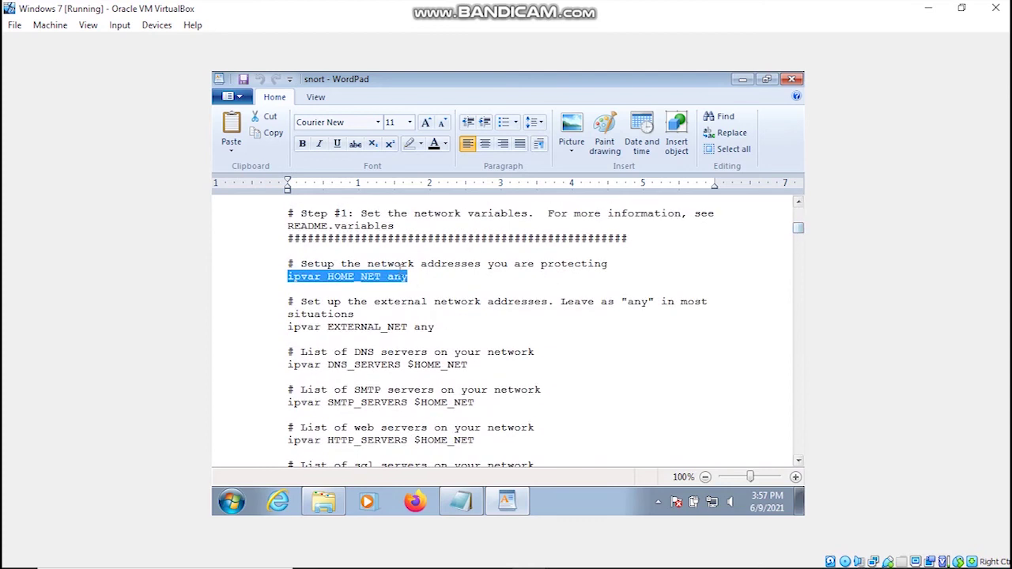
{"action": "left_click", "coordinate": [418, 283]}
{"action": "double_click", "coordinate": [397, 279]}
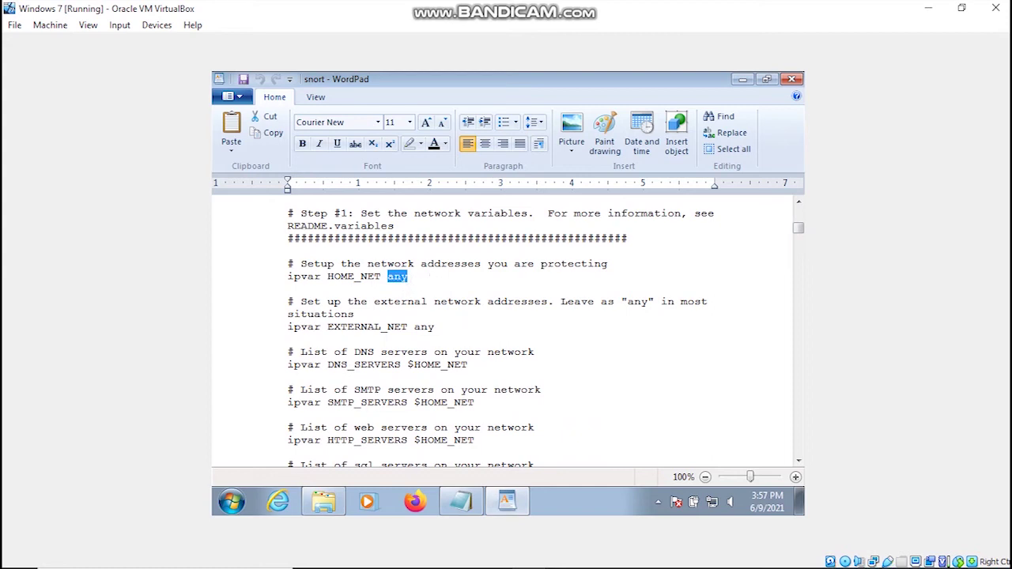
Check the machine's IP address by running ipconfig in Command Prompt, and return to the snort configuration.
{"action": "left_click", "coordinate": [232, 502]}
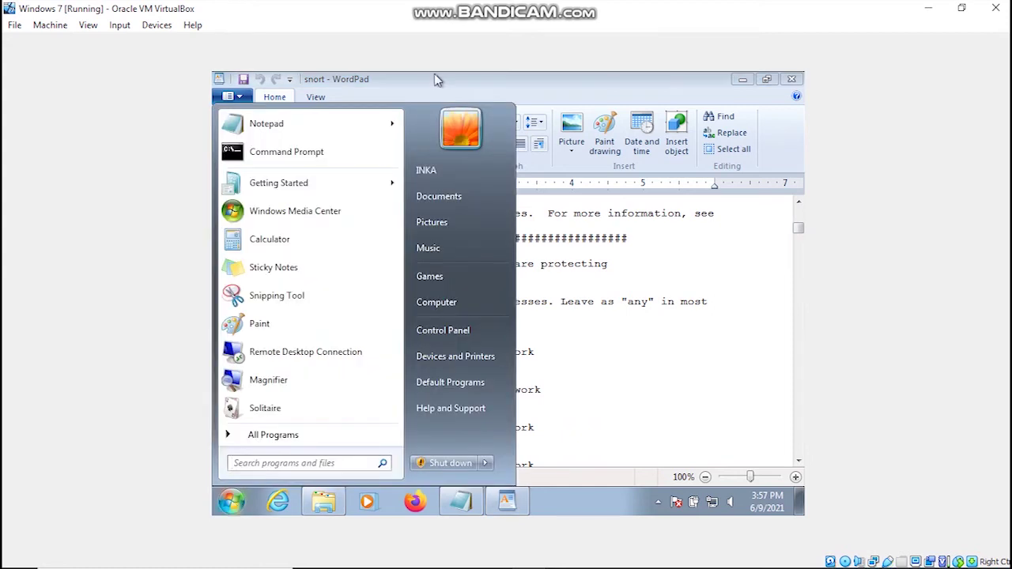
{"action": "left_click", "coordinate": [389, 158]}
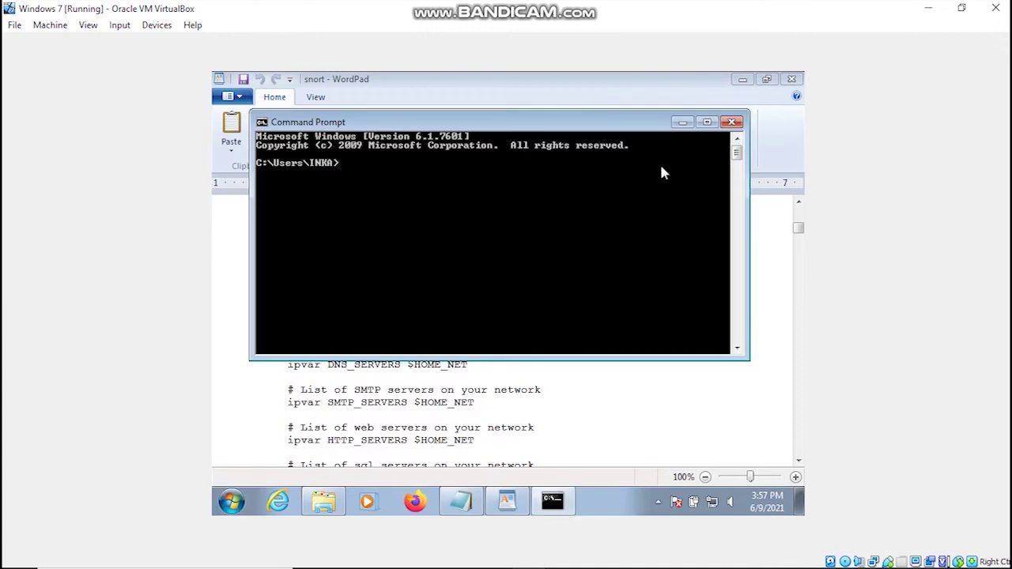
{"action": "type", "text": "ipconfig"}
{"action": "key", "text": "Return"}
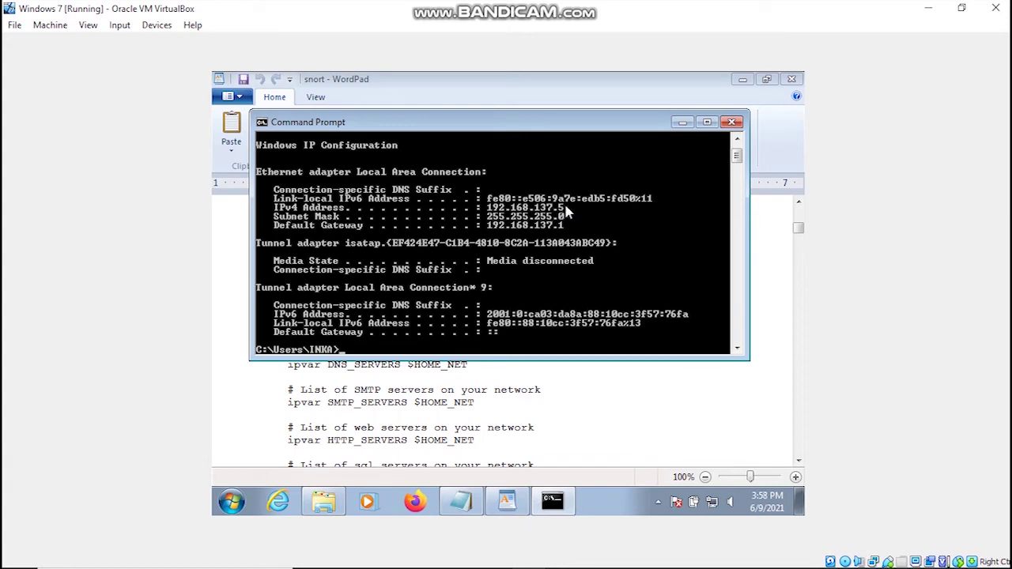
{"action": "left_click", "coordinate": [682, 123]}
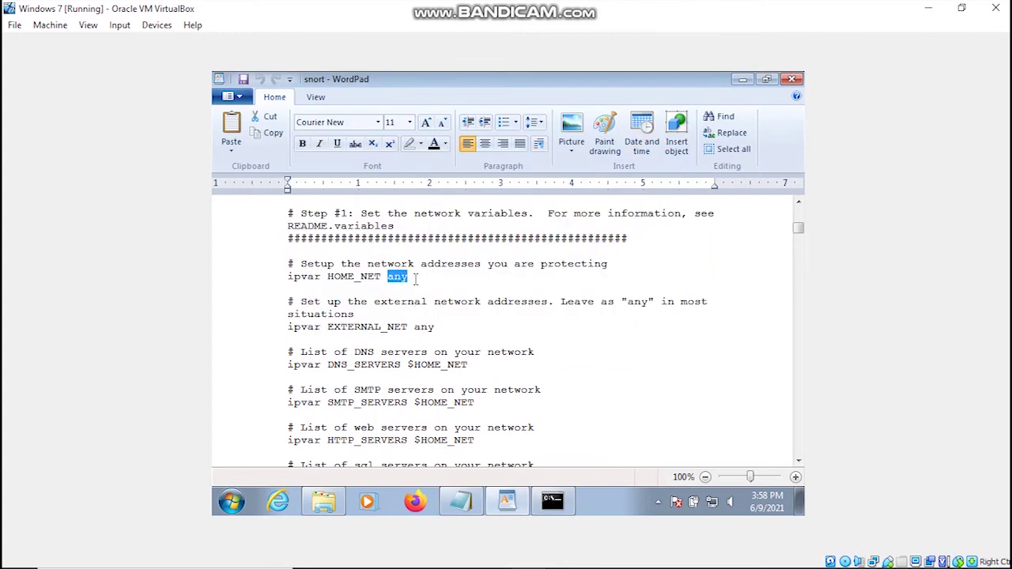
Set HOME_NET to 192.168.137.0/24 and compare it with the value given in the IDS Snort notes.
{"action": "type", "text": "192."}
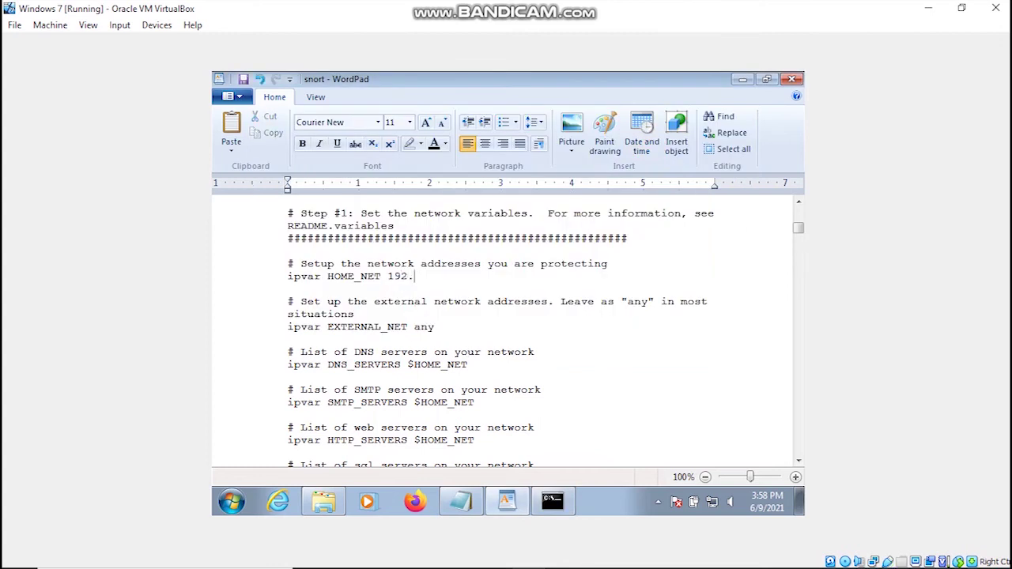
{"action": "type", "text": "168.137.0"}
{"action": "type", "text": "/24"}
{"action": "left_click", "coordinate": [467, 503]}
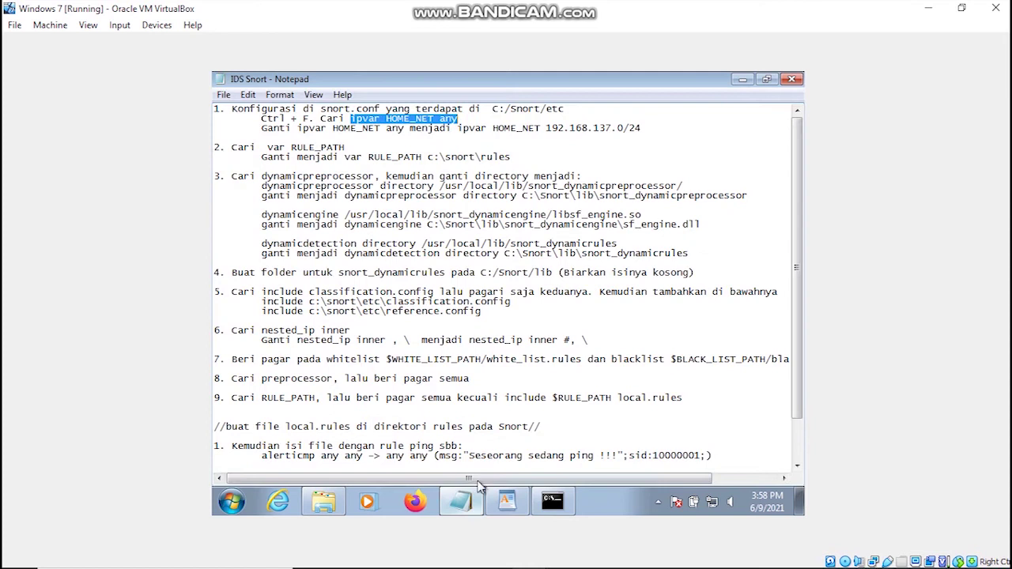
{"action": "left_click_drag", "start_coordinate": [458, 128], "coordinate": [641, 131]}
{"action": "left_click", "coordinate": [635, 182]}
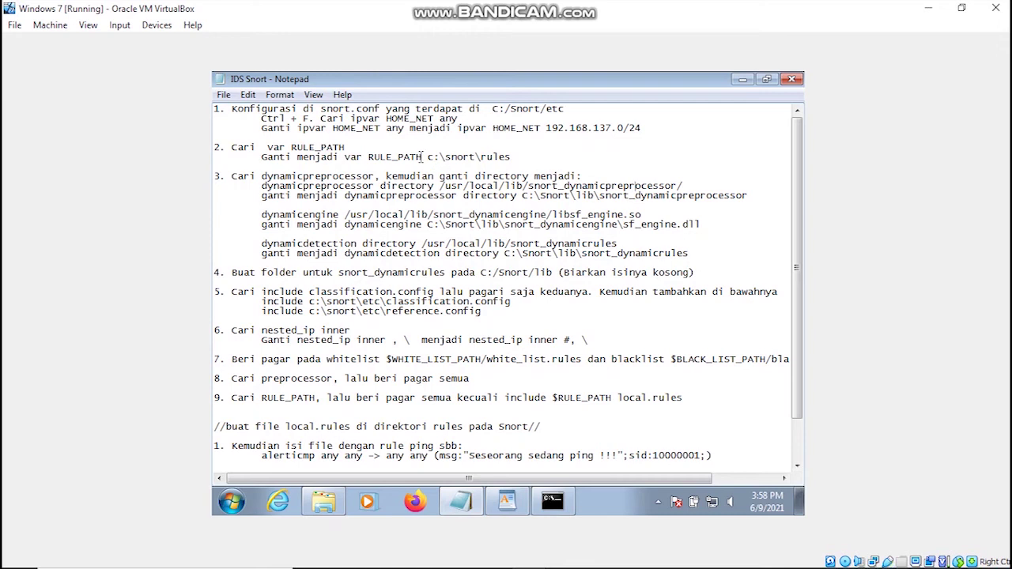
Copy "var RULE_PATH" from the IDS Snort notes and find it in the snort configuration.
{"action": "left_click_drag", "start_coordinate": [346, 148], "coordinate": [268, 147]}
{"action": "key", "text": "ctrl+c"}
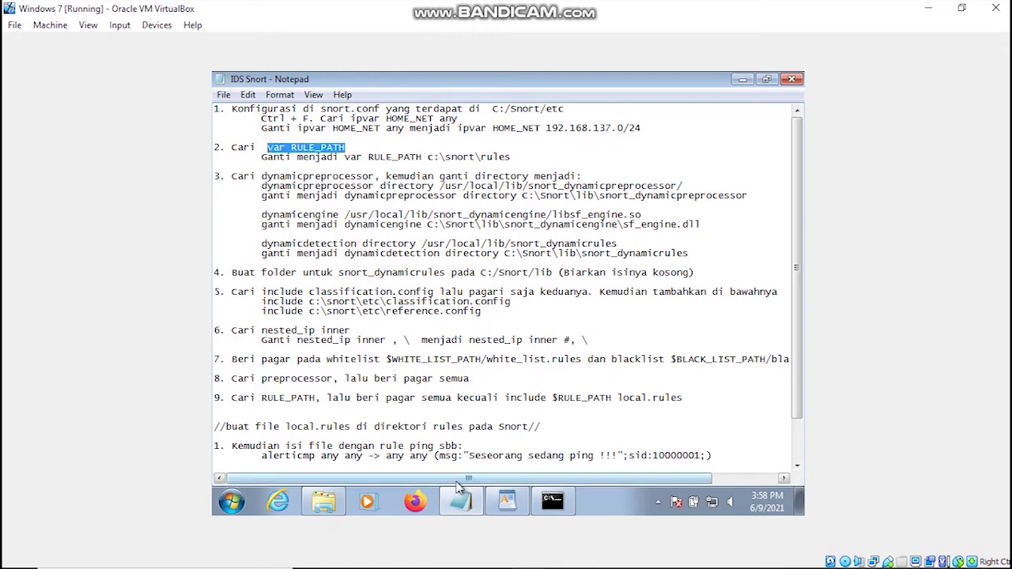
{"action": "left_click", "coordinate": [463, 502]}
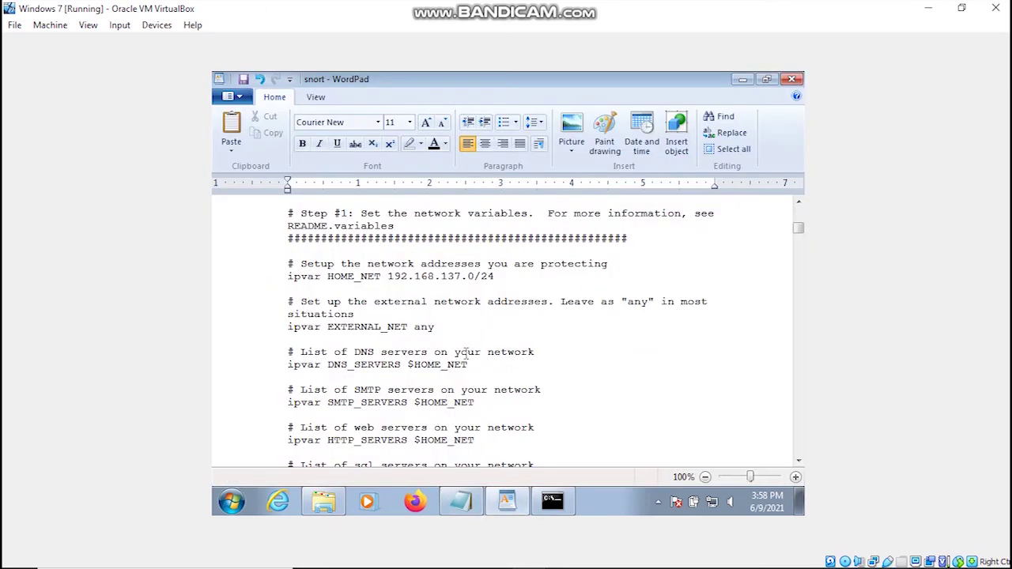
{"action": "key", "text": "ctrl+f"}
{"action": "key", "text": "ctrl+v"}
{"action": "key", "text": "Return"}
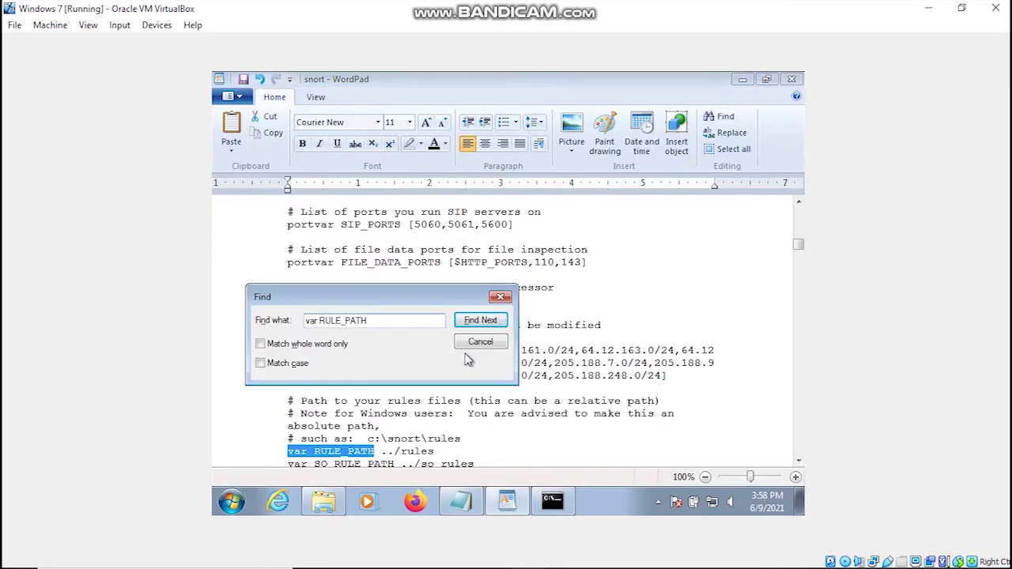
{"action": "left_click", "coordinate": [498, 343]}
Replace the RULE_PATH value with c:\snort\rules copied from the comment above it, without an extra blank line, and compare it with the notes.
{"action": "left_click_drag", "start_coordinate": [434, 451], "coordinate": [381, 451]}
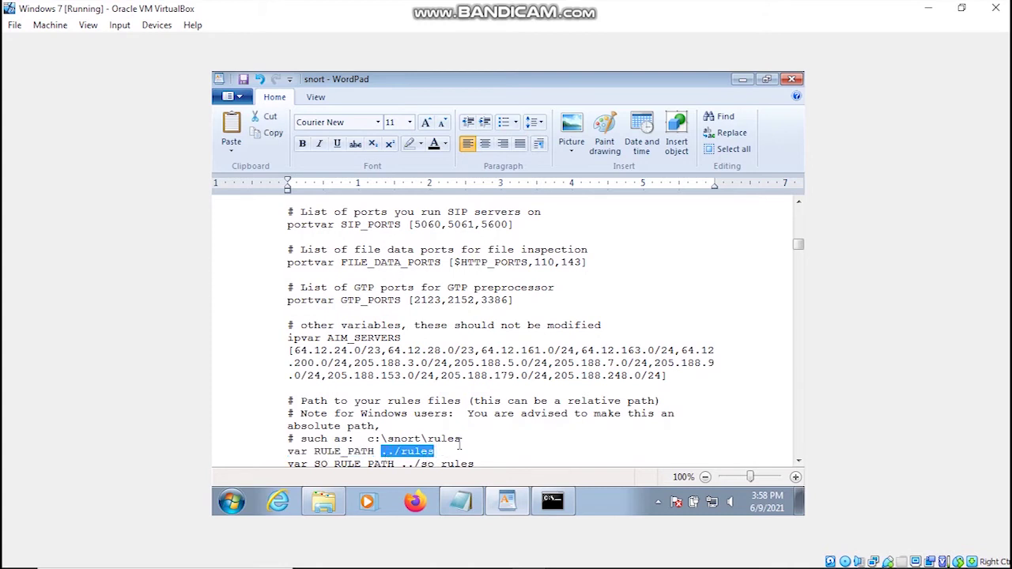
{"action": "left_click_drag", "start_coordinate": [465, 440], "coordinate": [377, 448]}
{"action": "key", "text": "ctrl+c"}
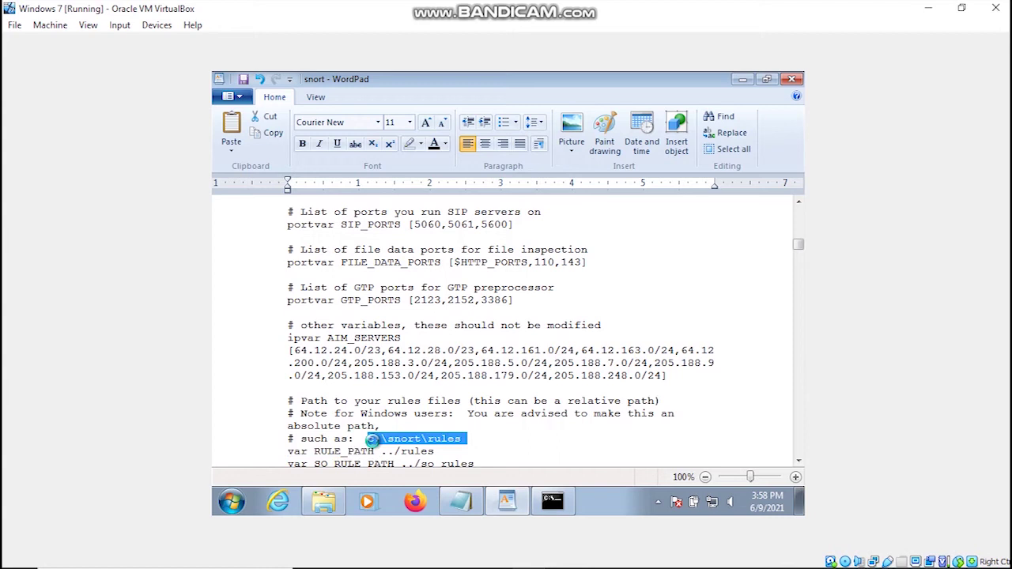
{"action": "left_click", "coordinate": [433, 451]}
{"action": "left_click_drag", "start_coordinate": [434, 451], "coordinate": [381, 451]}
{"action": "key", "text": "ctrl+v"}
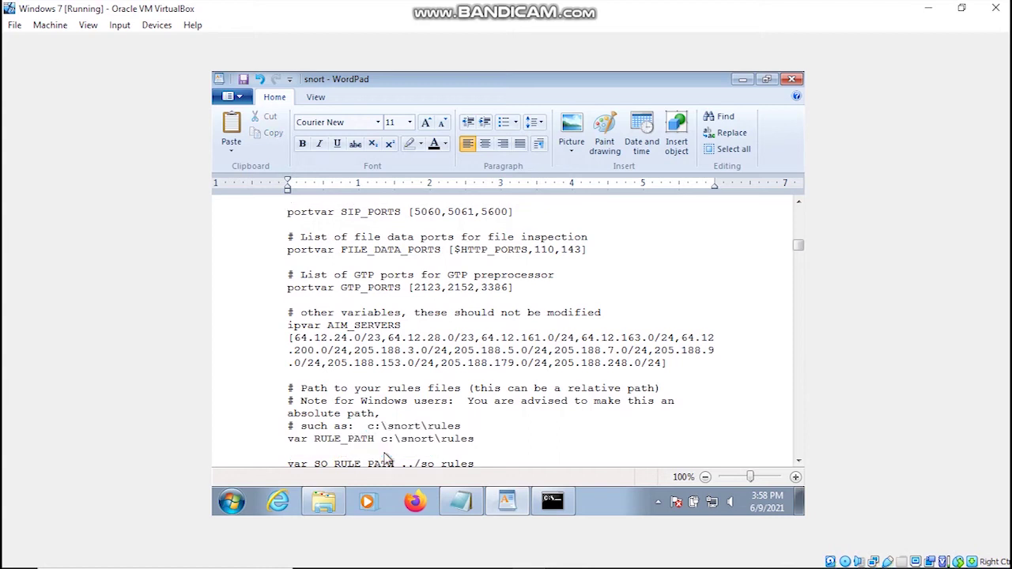
{"action": "key", "text": "BackSpace"}
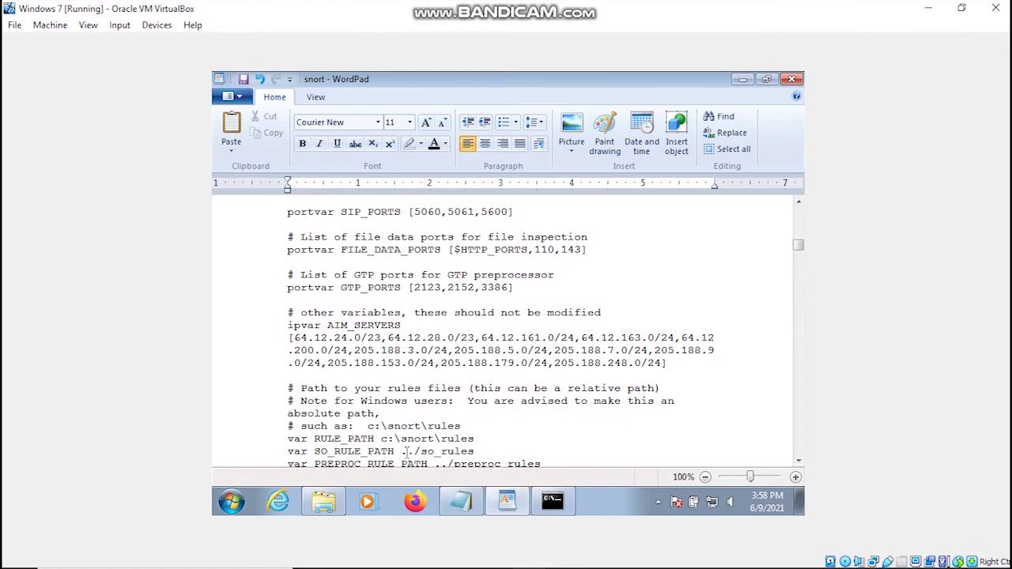
{"action": "left_click", "coordinate": [457, 505]}
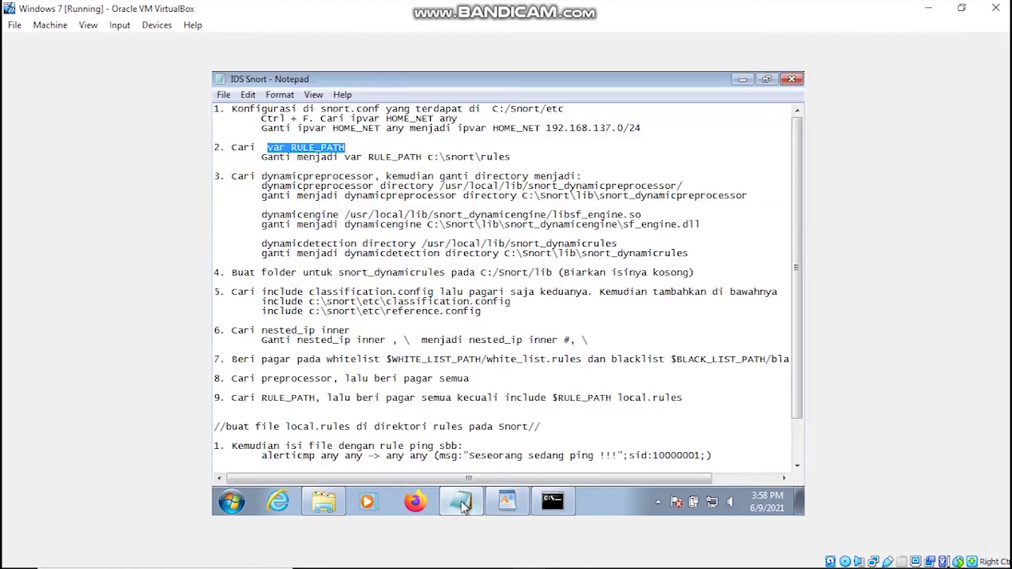
{"action": "left_click_drag", "start_coordinate": [511, 157], "coordinate": [348, 158]}
{"action": "left_click", "coordinate": [459, 504]}
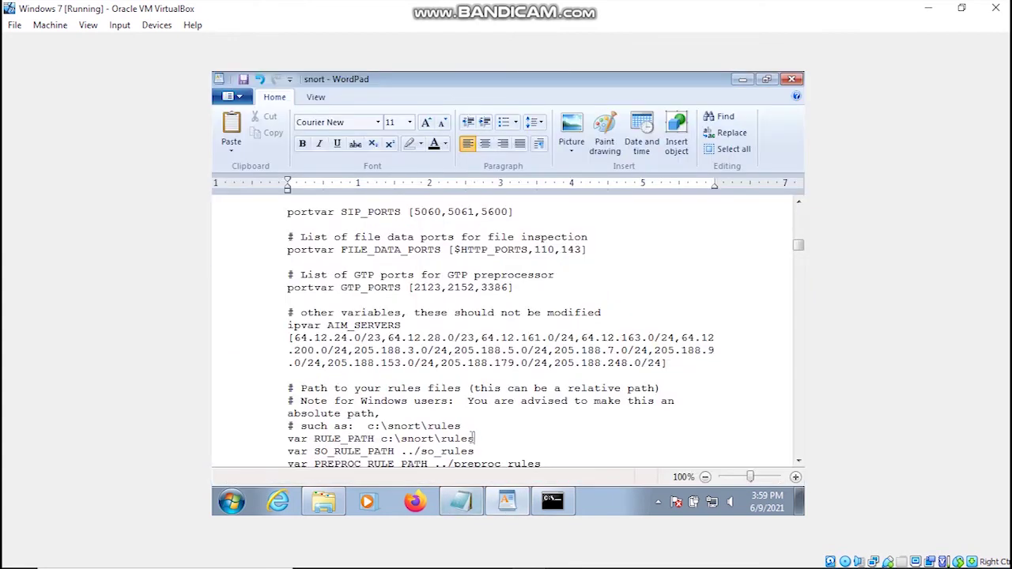
Copy "dynamicpreprocessor" from the IDS Snort notes and find it in the snort configuration.
{"action": "left_click", "coordinate": [465, 505]}
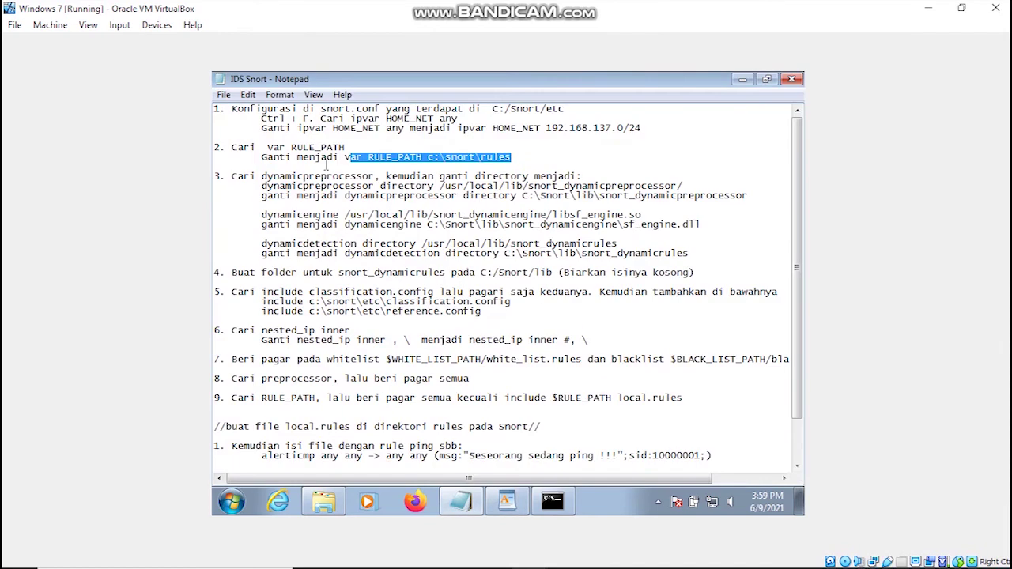
{"action": "left_click_drag", "start_coordinate": [263, 176], "coordinate": [377, 177]}
{"action": "key", "text": "ctrl+c"}
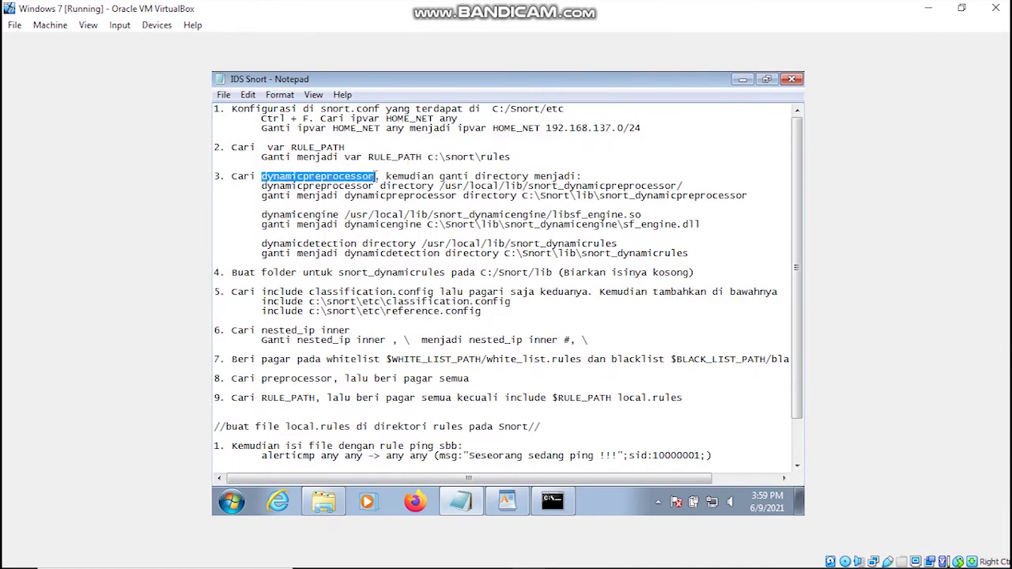
{"action": "left_click", "coordinate": [507, 500]}
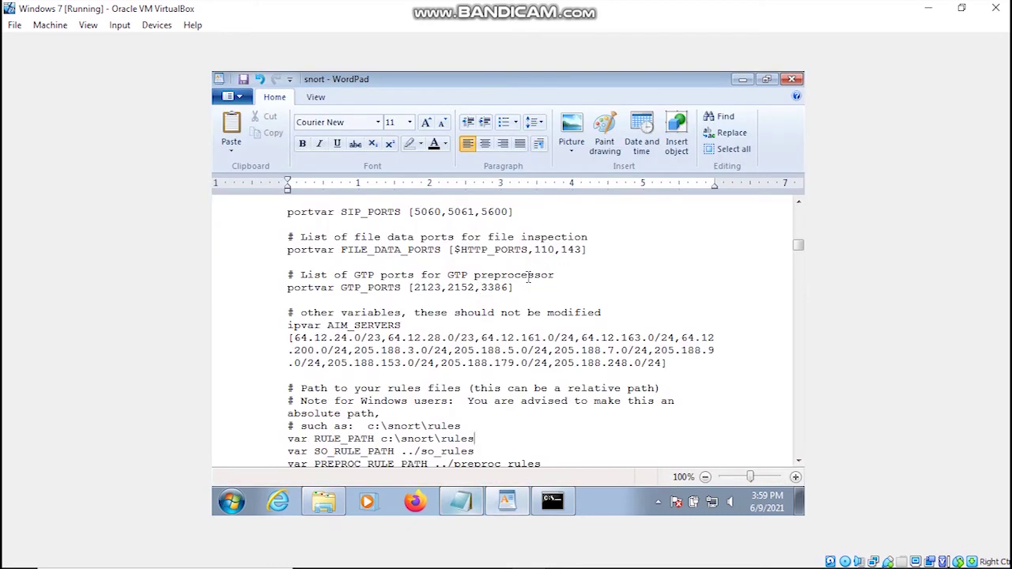
{"action": "key", "text": "ctrl+f"}
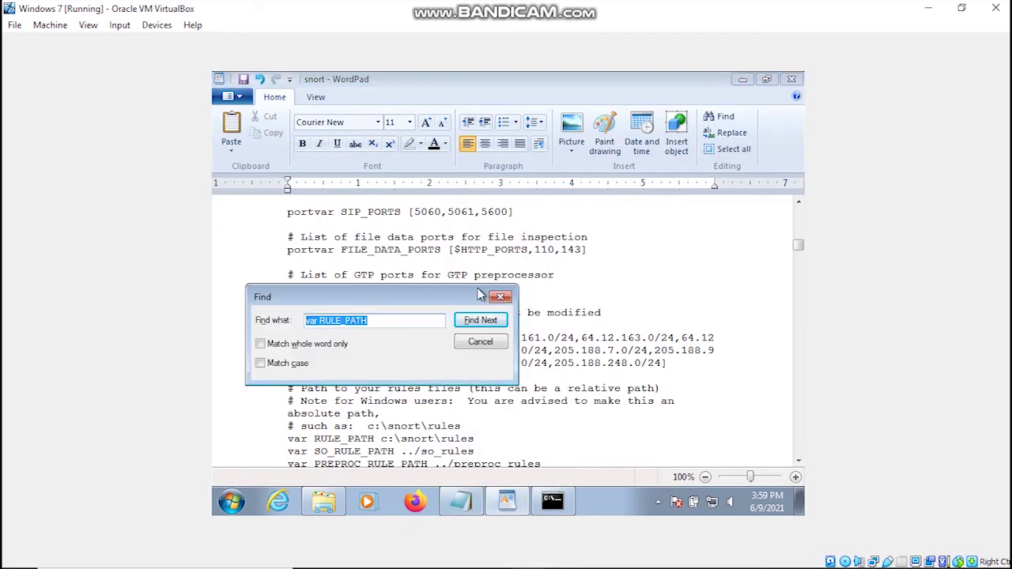
{"action": "key", "text": "ctrl+v"}
{"action": "key", "text": "Return"}
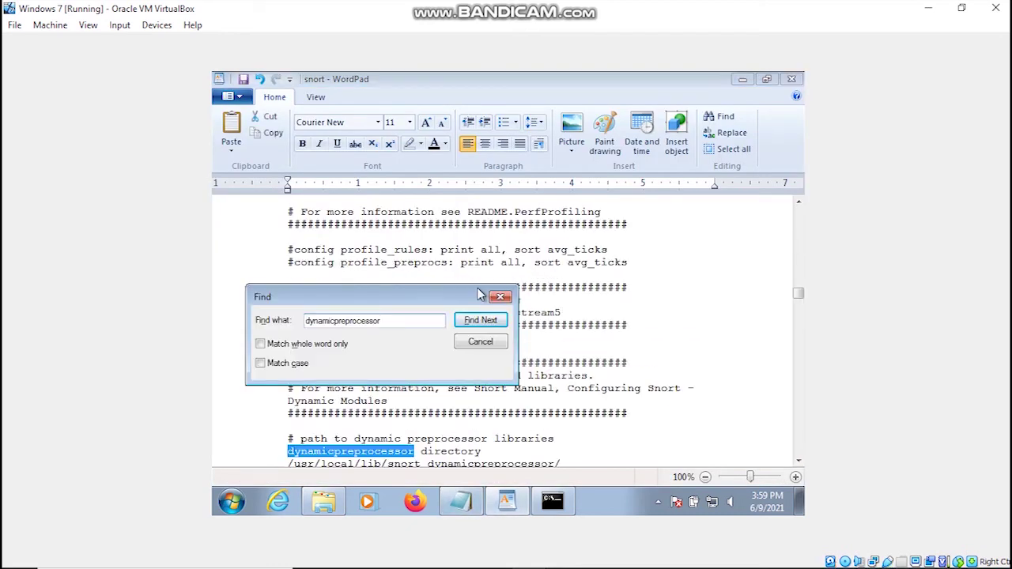
{"action": "left_click", "coordinate": [489, 342]}
{"action": "left_click_drag", "start_coordinate": [797, 293], "coordinate": [800, 307]}
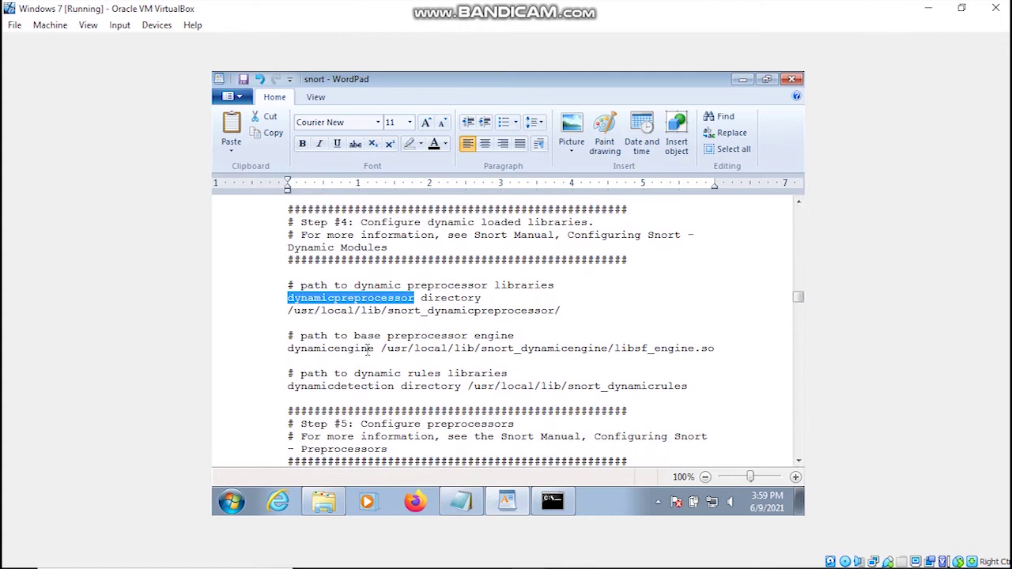
{"action": "left_click", "coordinate": [421, 373]}
Replace the dynamicpreprocessor directory path in the snort configuration with C:\Snort\lib\snort_dynamicpreprocessor copied from the IDS Snort notes.
{"action": "left_click", "coordinate": [467, 508]}
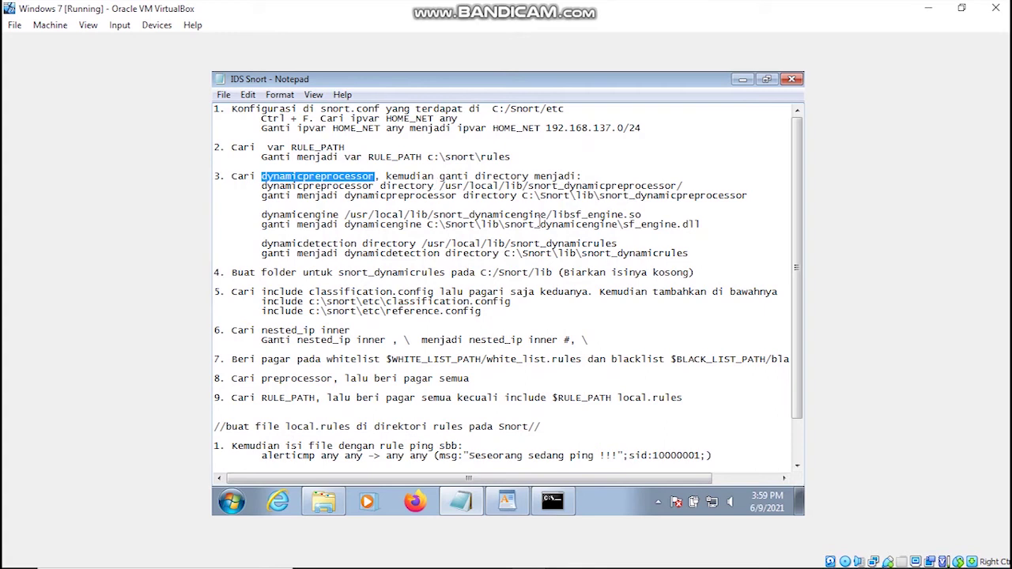
{"action": "left_click_drag", "start_coordinate": [527, 198], "coordinate": [653, 201]}
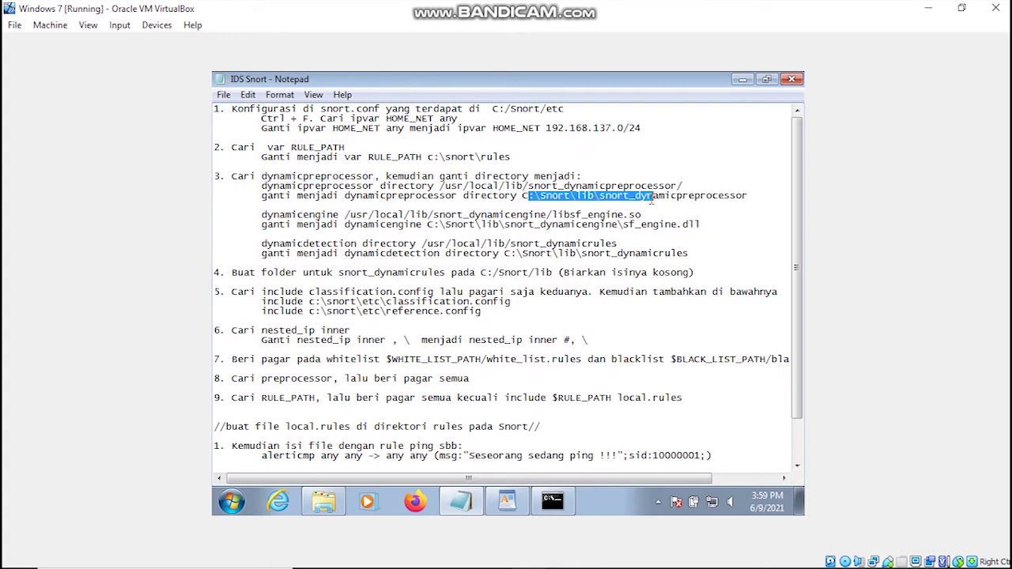
{"action": "left_click", "coordinate": [520, 203]}
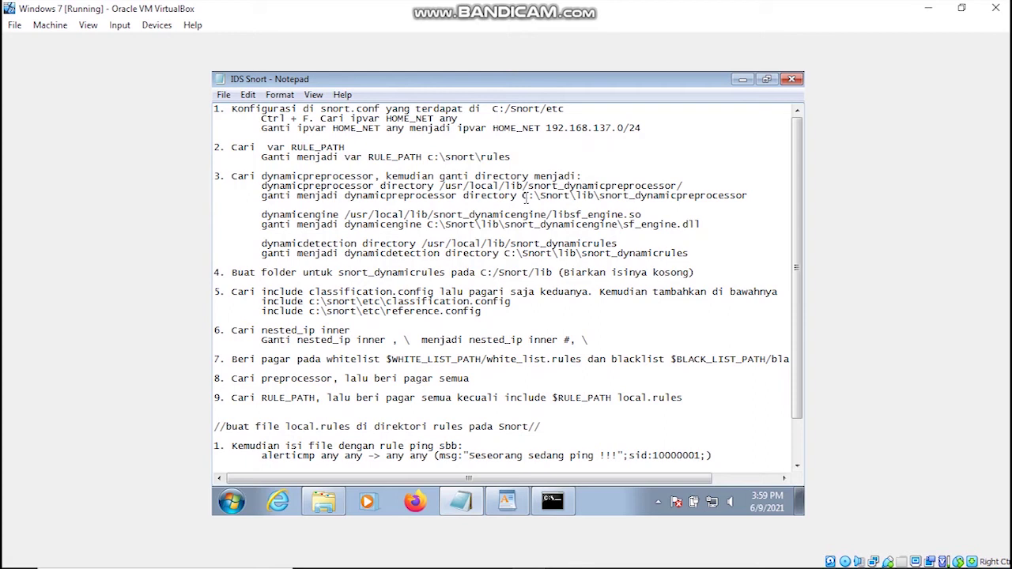
{"action": "left_click_drag", "start_coordinate": [524, 197], "coordinate": [715, 206]}
{"action": "key", "text": "ctrl+c"}
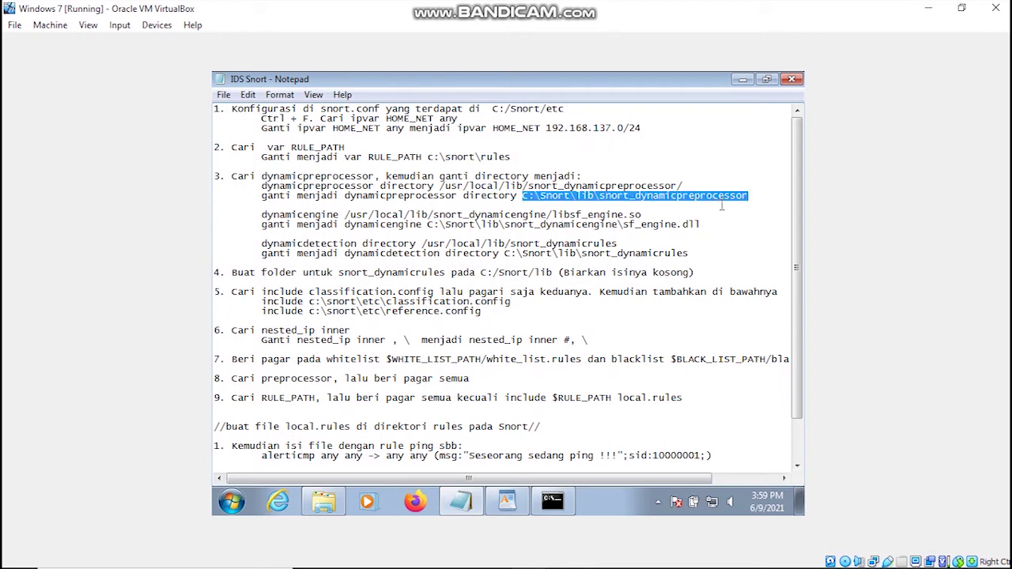
{"action": "left_click", "coordinate": [507, 501]}
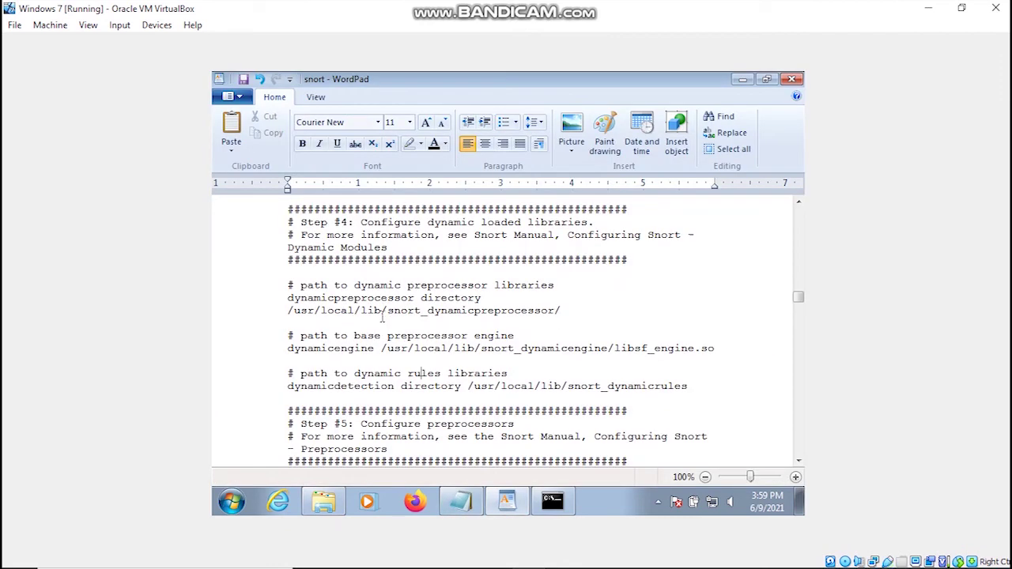
{"action": "left_click_drag", "start_coordinate": [289, 311], "coordinate": [556, 307]}
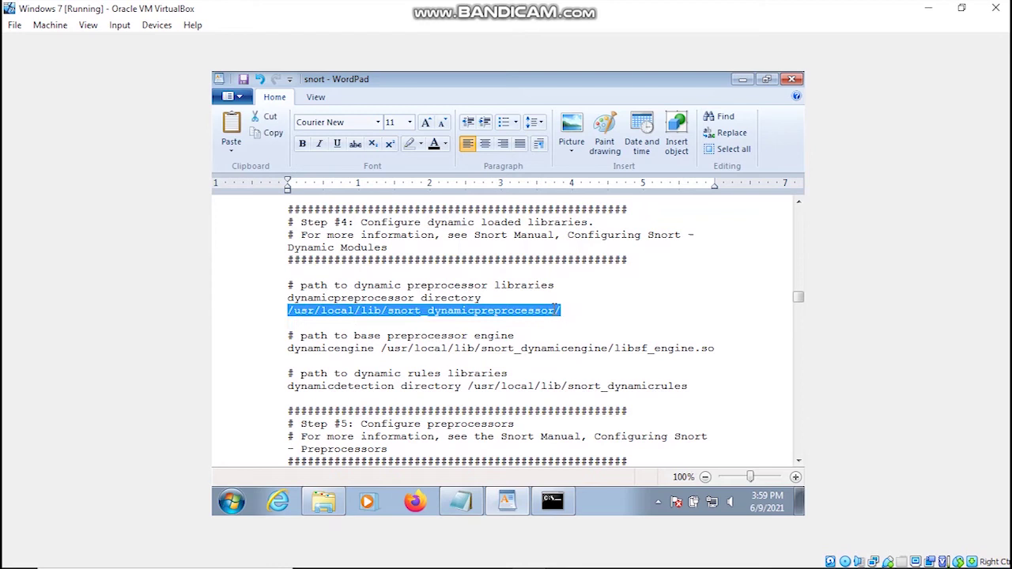
{"action": "key", "text": "ctrl+v"}
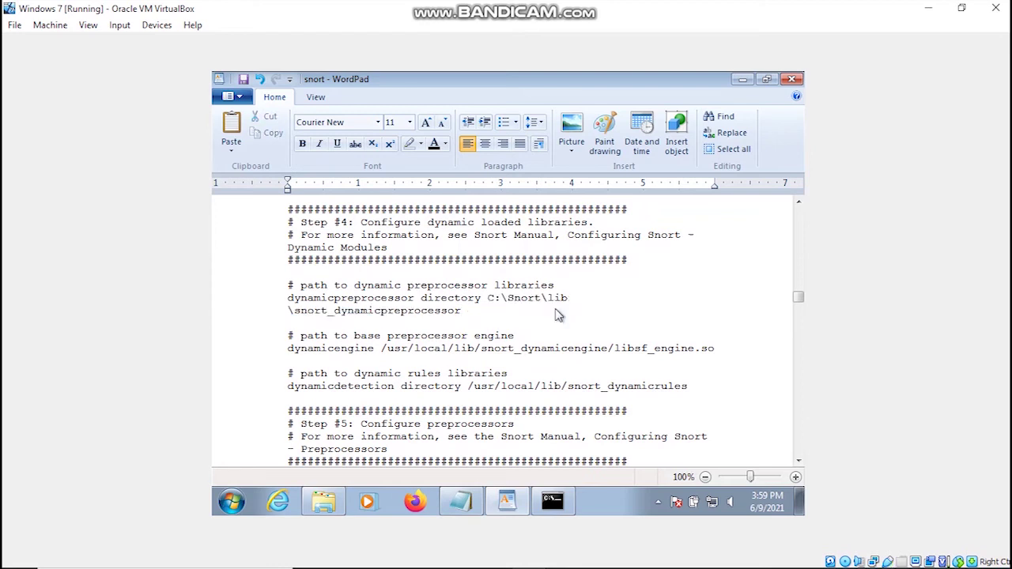
Replace the dynamicengine path in the snort configuration with C:\Snort\lib\snort_dynamicengine\sf_engine.dll copied from the notes.
{"action": "left_click", "coordinate": [468, 505]}
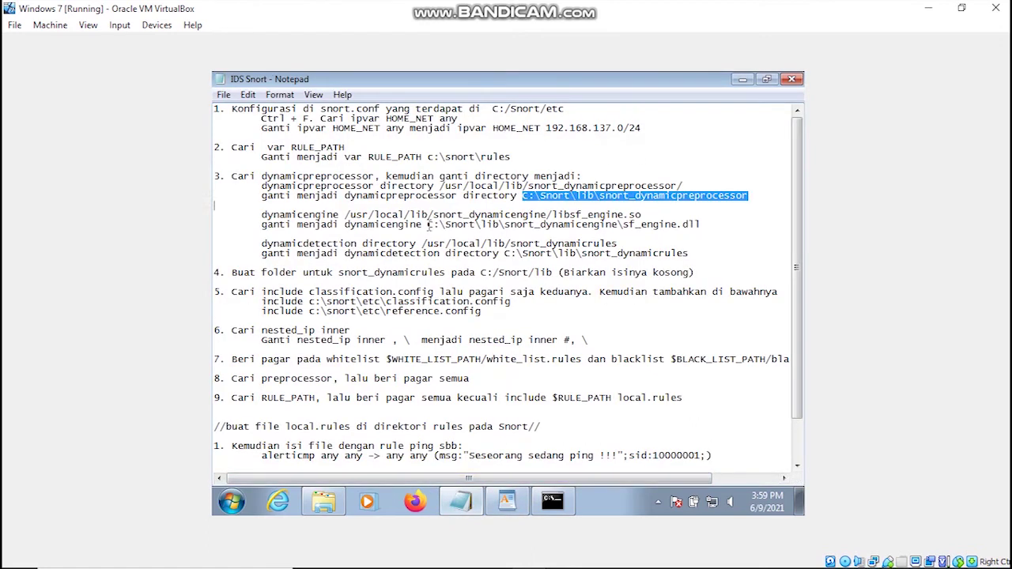
{"action": "left_click_drag", "start_coordinate": [429, 226], "coordinate": [702, 226]}
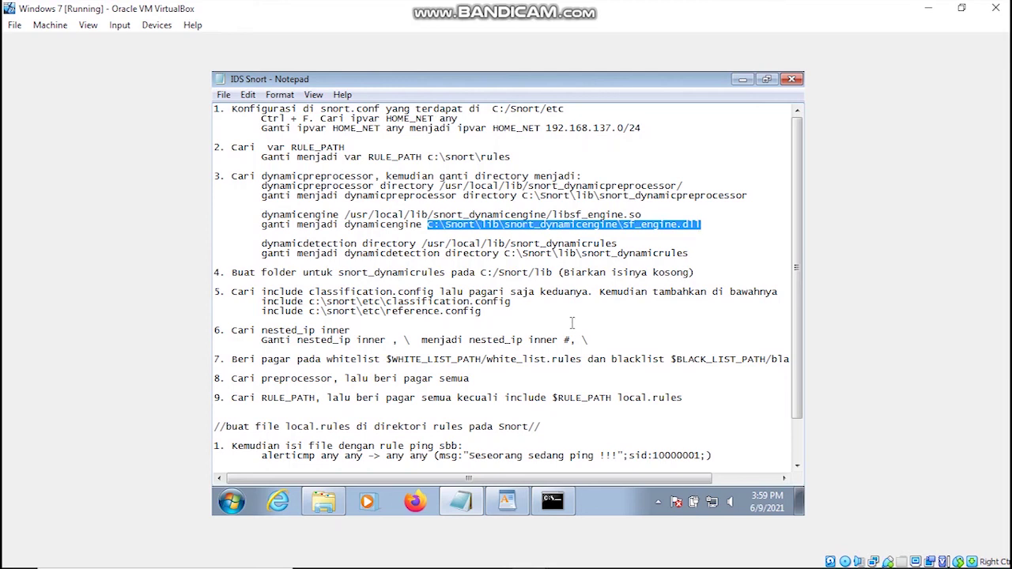
{"action": "left_click", "coordinate": [461, 502]}
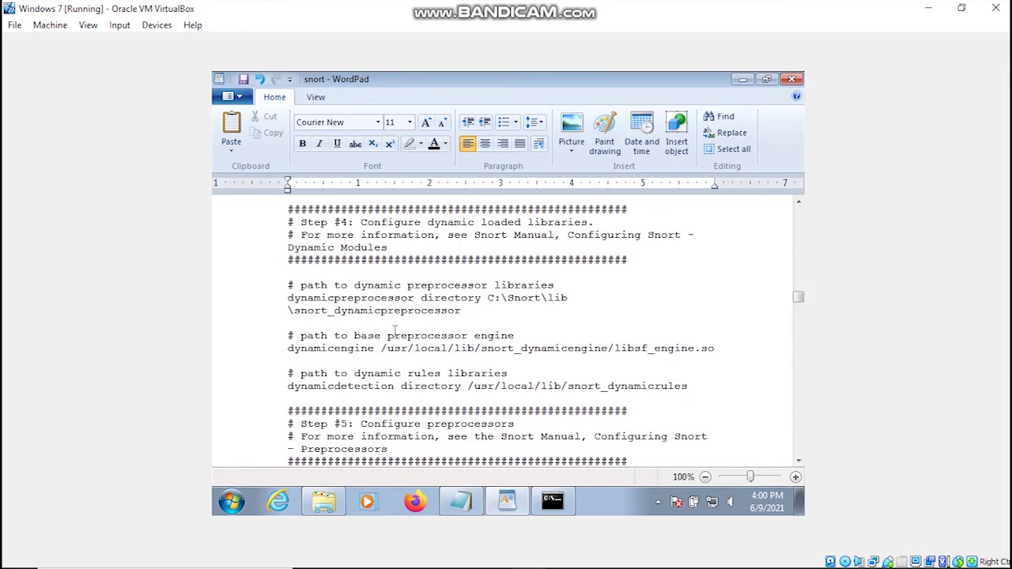
{"action": "left_click", "coordinate": [383, 348]}
{"action": "key", "text": "shift+Home"}
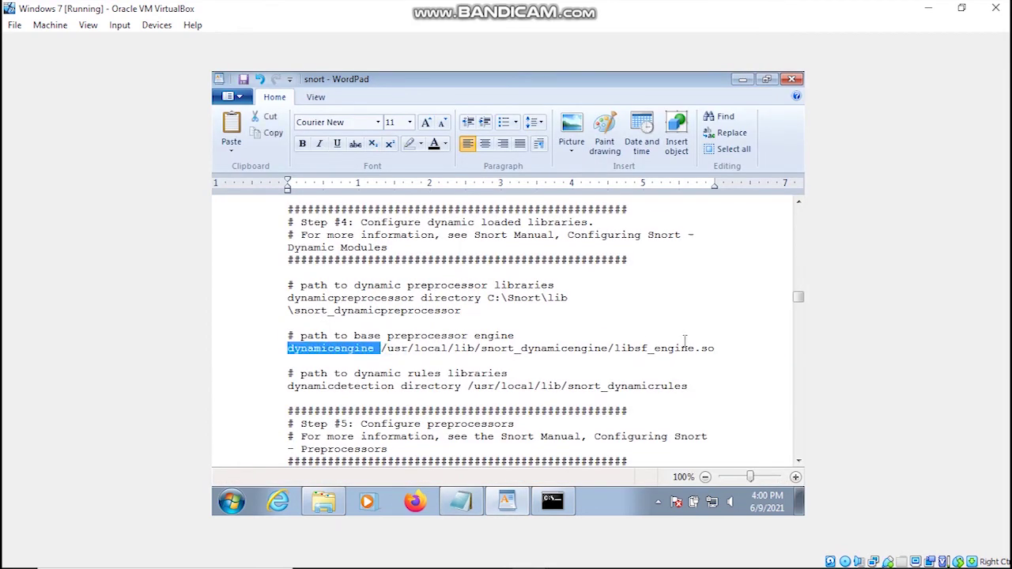
{"action": "key", "text": "shift+End"}
{"action": "key", "text": "shift+Left"}
{"action": "type", "text": "C:\\Snort\\lib\\snort_dynamicengine\\sf_engine.dll"}
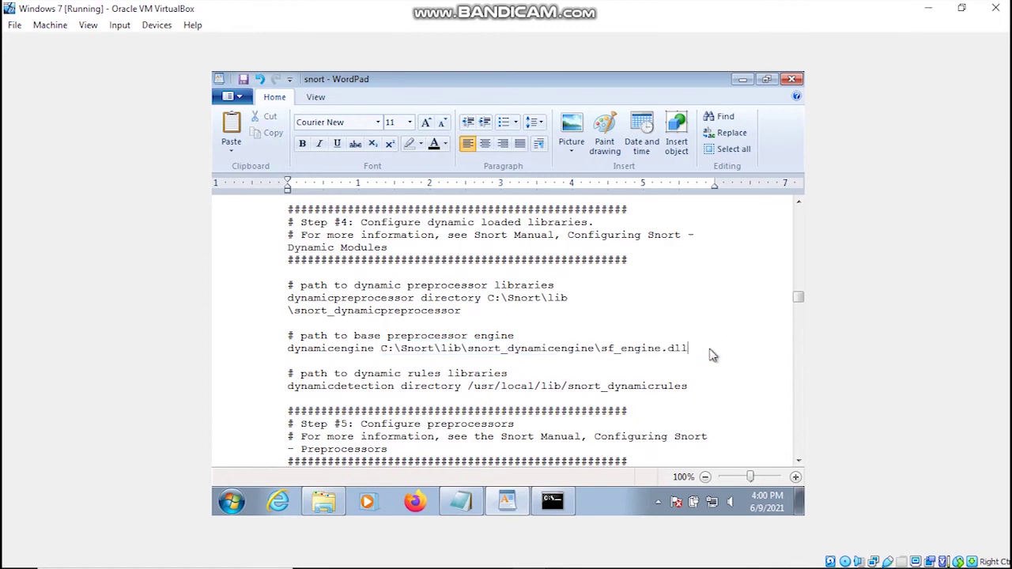
Replace the dynamicdetection directory path in the snort configuration with C:\Snort\lib\snort_dynamicrules copied from the notes.
{"action": "left_click", "coordinate": [475, 505]}
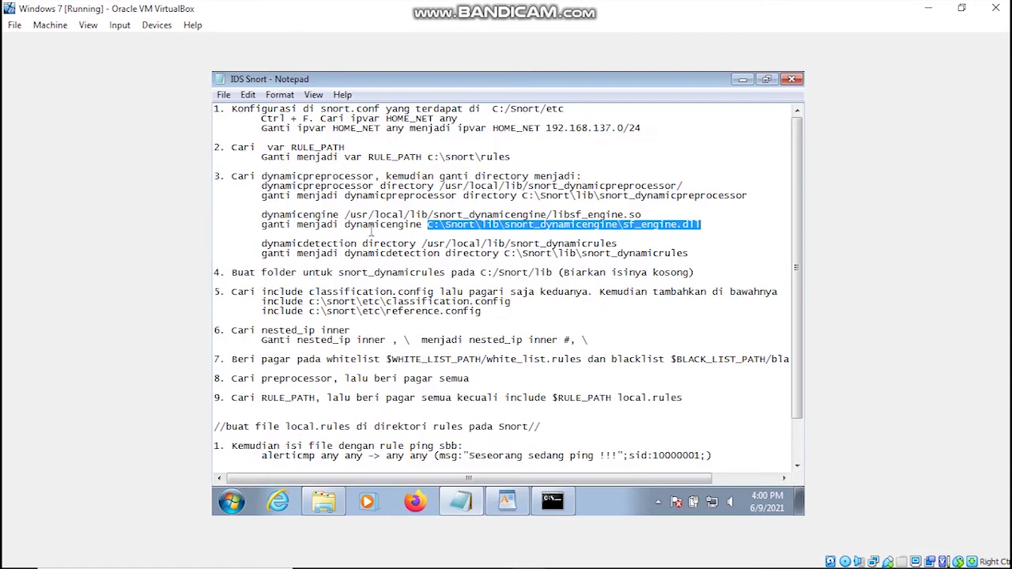
{"action": "left_click_drag", "start_coordinate": [506, 254], "coordinate": [688, 252]}
{"action": "key", "text": "ctrl+c"}
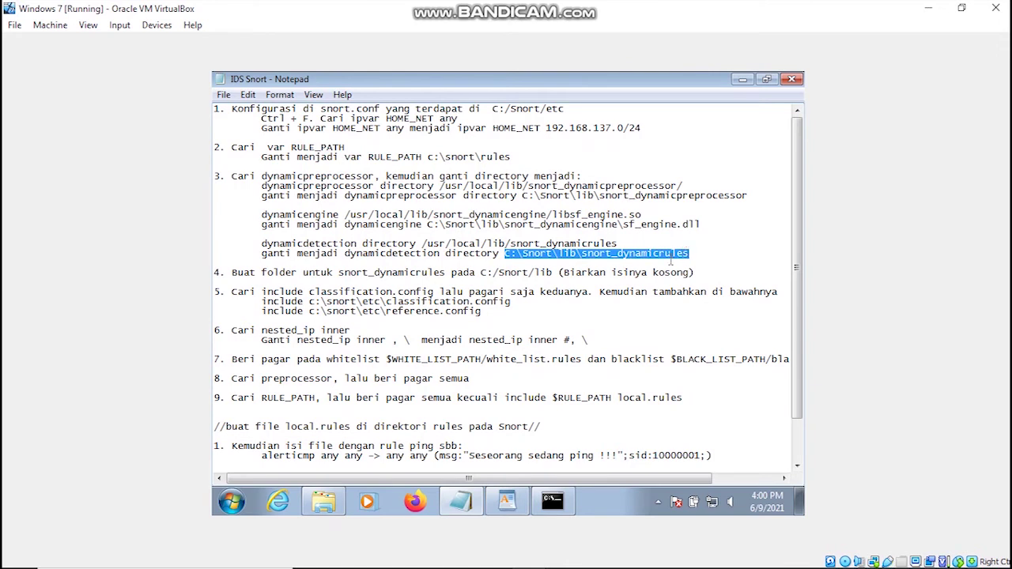
{"action": "left_click", "coordinate": [457, 504]}
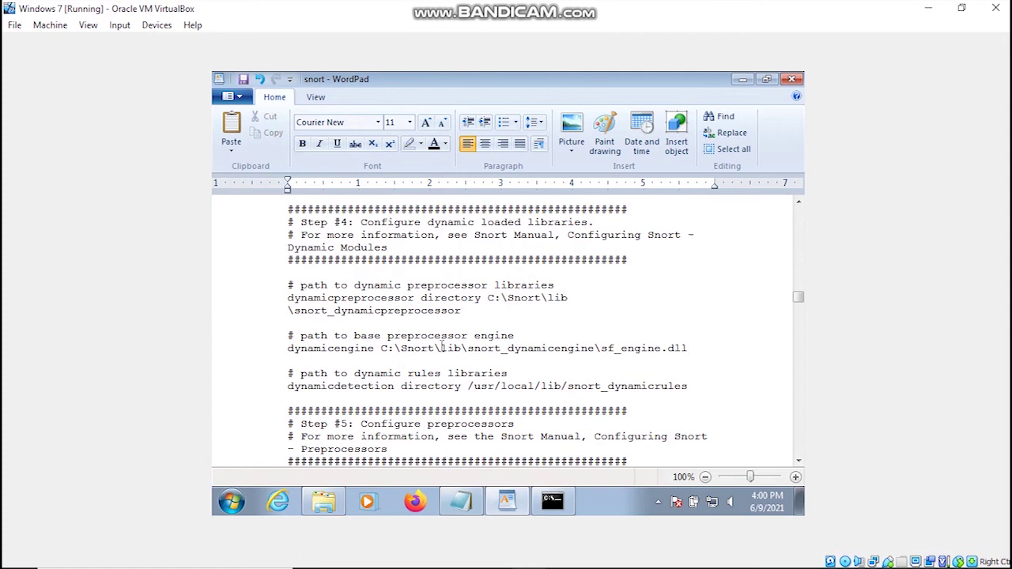
{"action": "left_click_drag", "start_coordinate": [469, 386], "coordinate": [688, 381]}
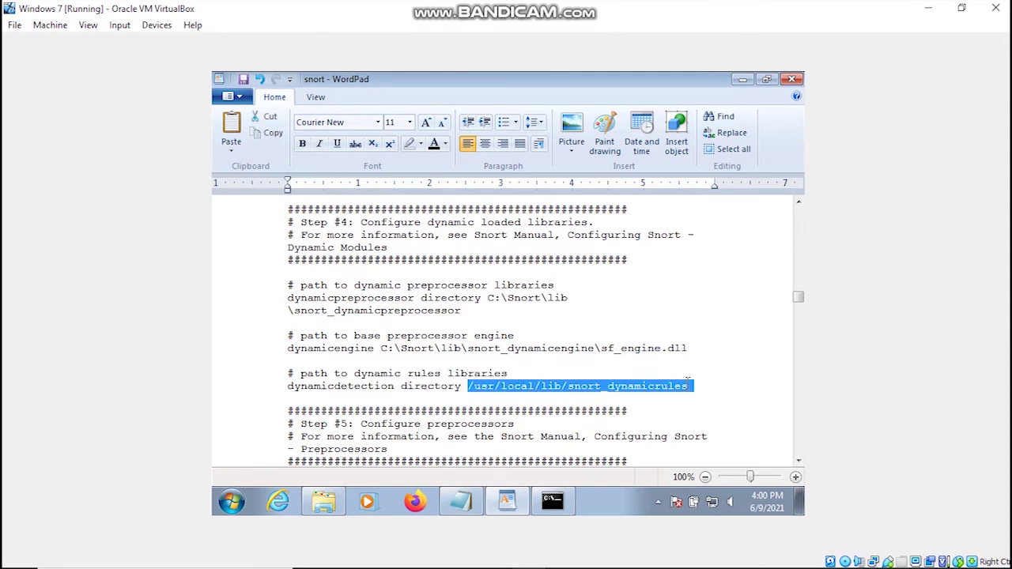
{"action": "key", "text": "ctrl+v"}
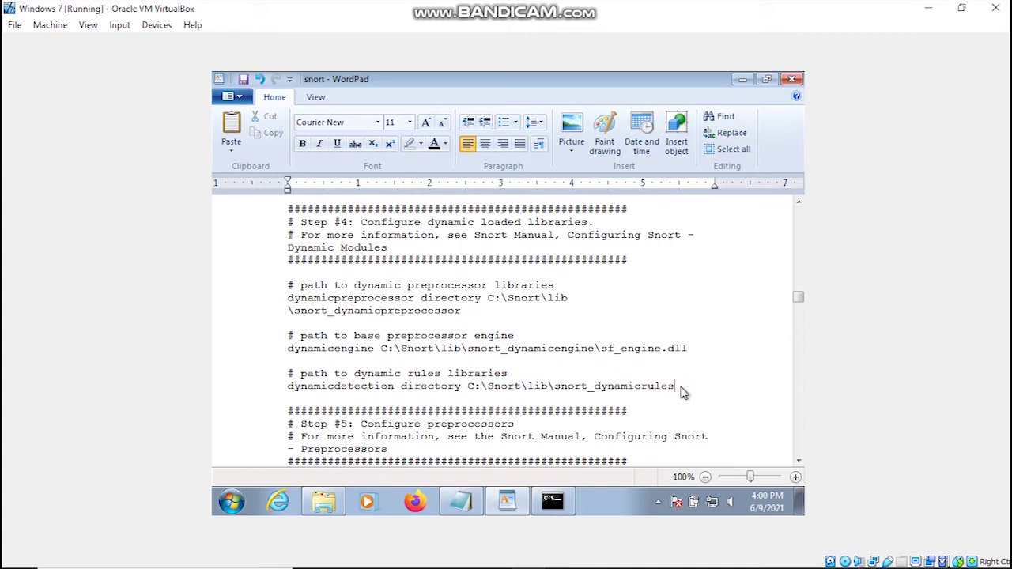
Read the next instruction in the IDS Snort notes and open the C:\Snort\lib folder in the file explorer.
{"action": "left_click", "coordinate": [467, 503]}
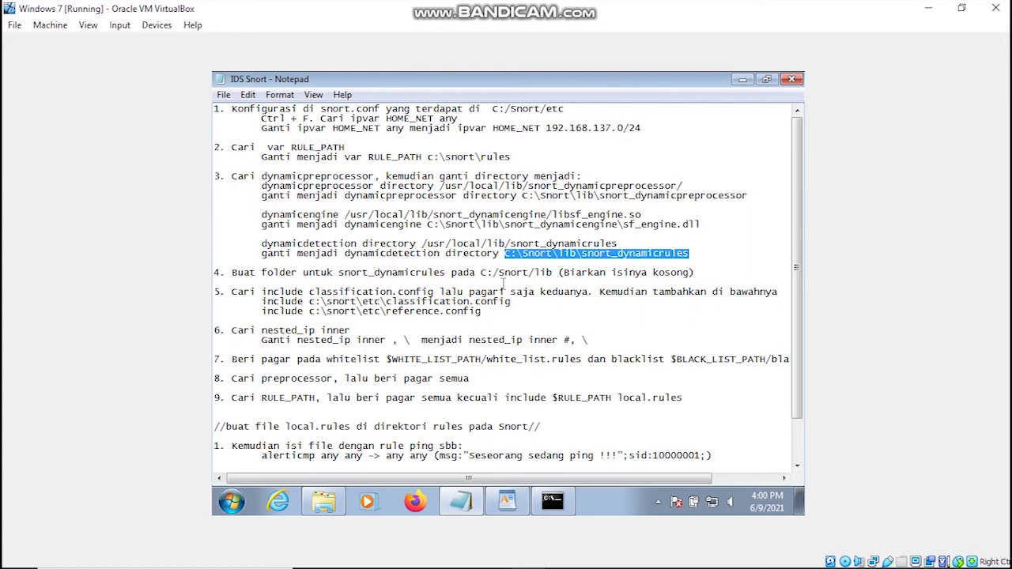
{"action": "left_click", "coordinate": [322, 501]}
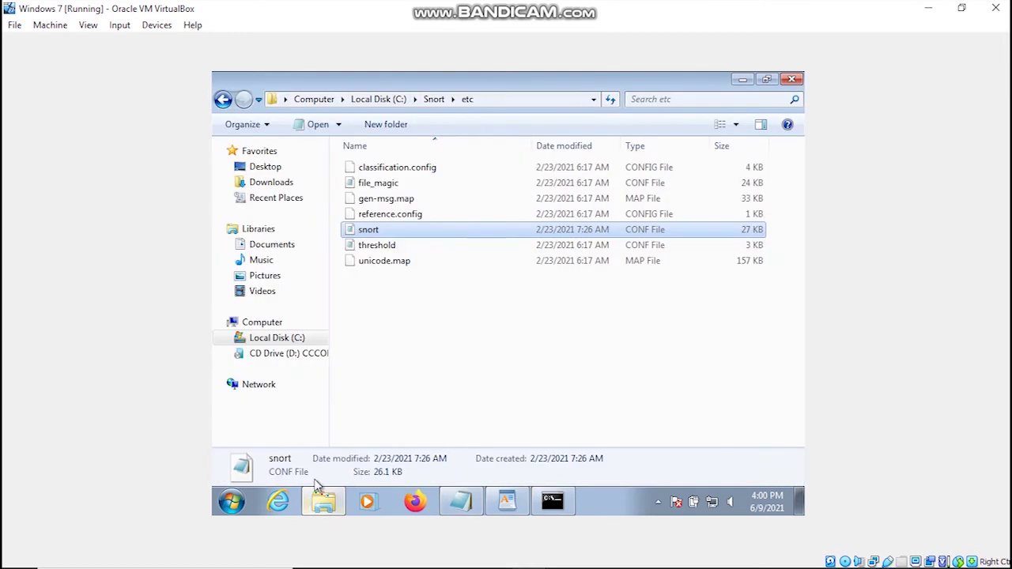
{"action": "left_click", "coordinate": [435, 99]}
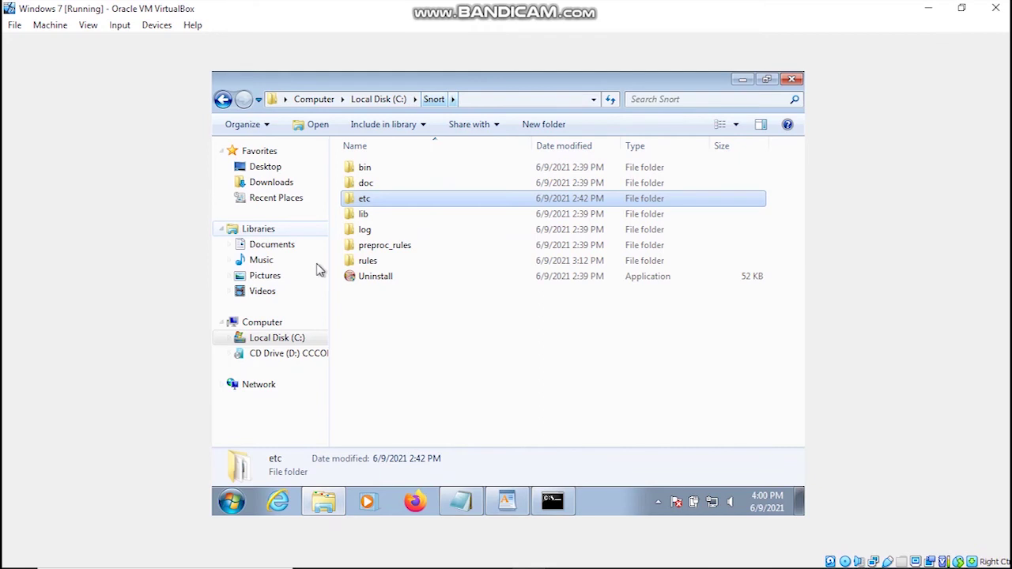
{"action": "double_click", "coordinate": [446, 221]}
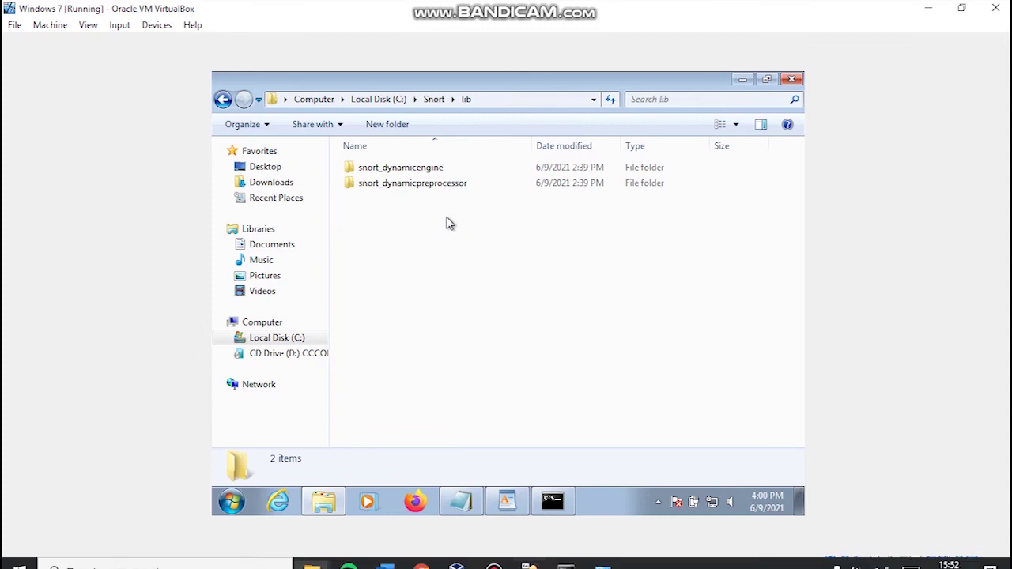
Check the required folder name in the notes and create an empty folder named snort_dynamicrules in C:\Snort\lib.
{"action": "mouse_move", "coordinate": [775, 511]}
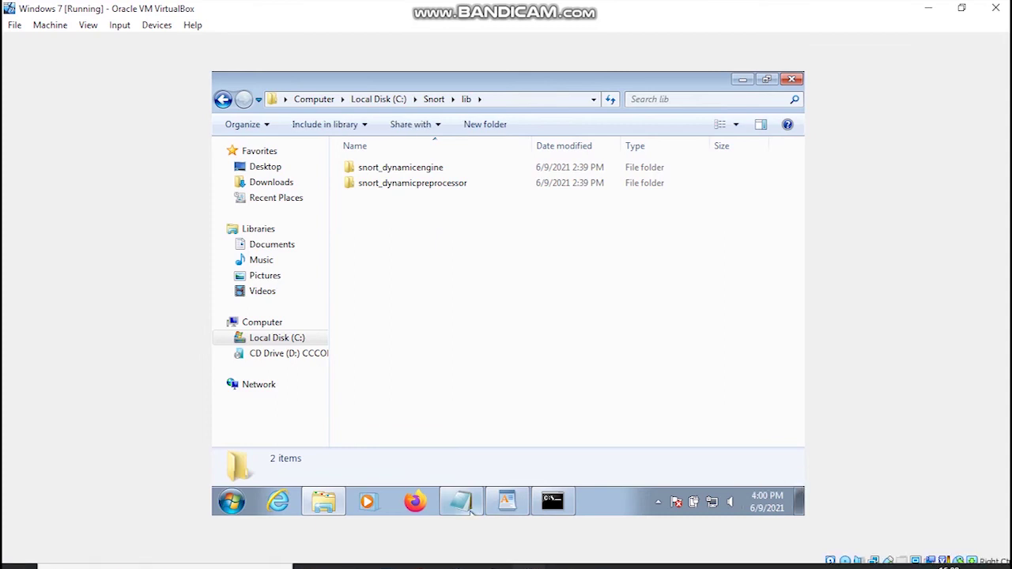
{"action": "left_click", "coordinate": [461, 502]}
{"action": "left_click_drag", "start_coordinate": [339, 273], "coordinate": [448, 274]}
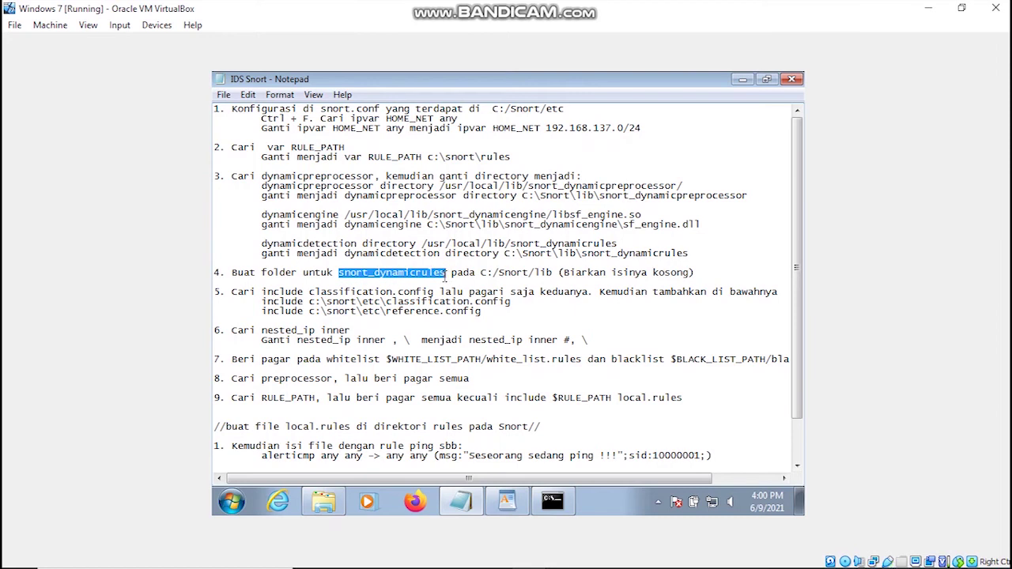
{"action": "left_click", "coordinate": [463, 502]}
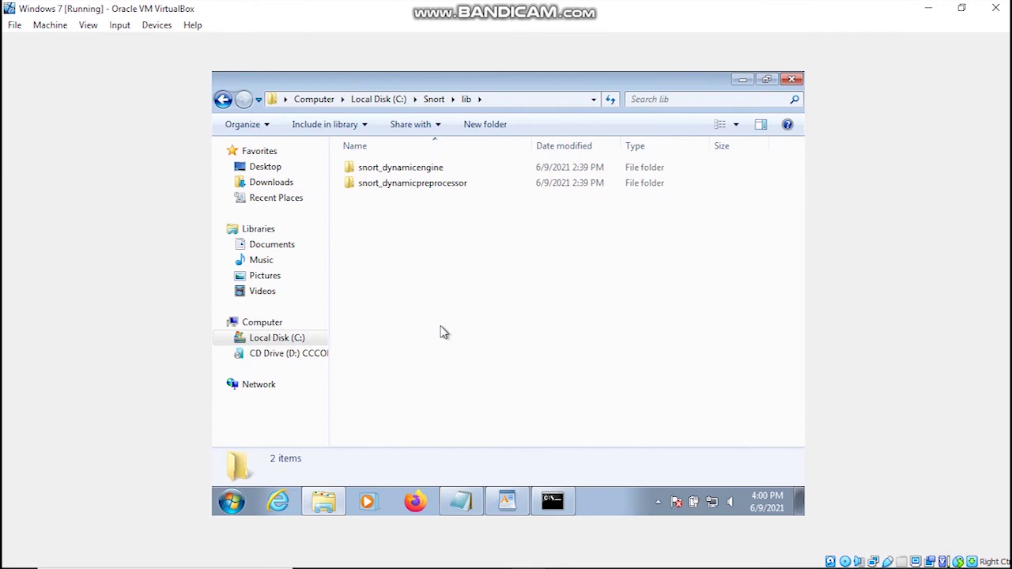
{"action": "left_click", "coordinate": [490, 131]}
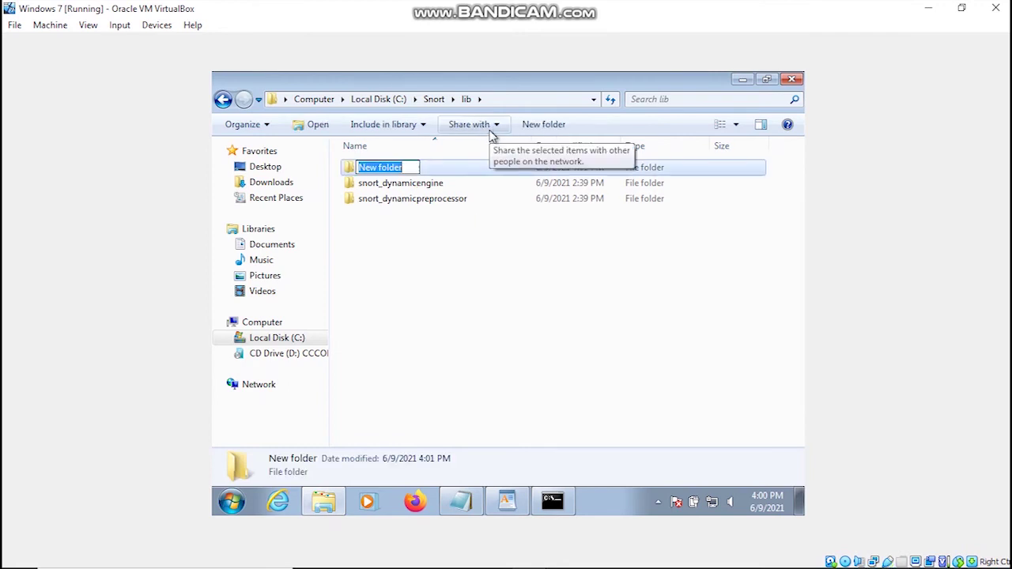
{"action": "type", "text": "snor"}
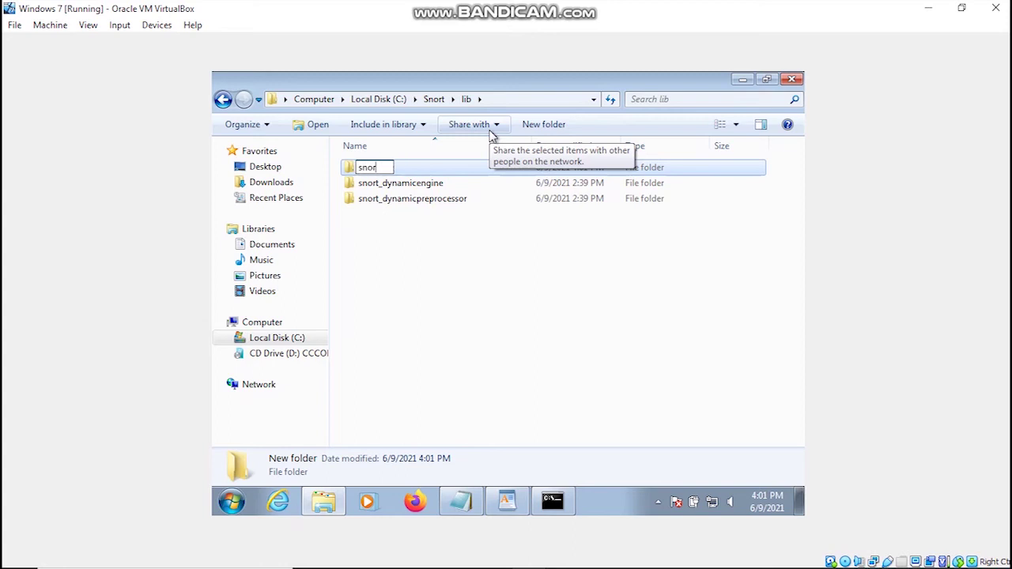
{"action": "type", "text": "t_dina"}
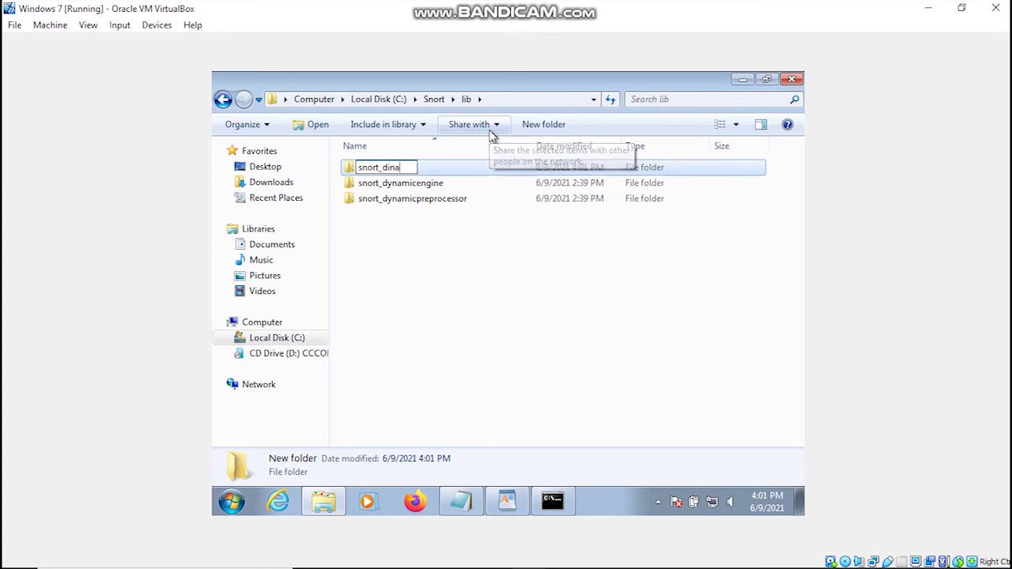
{"action": "type", "text": "micrules"}
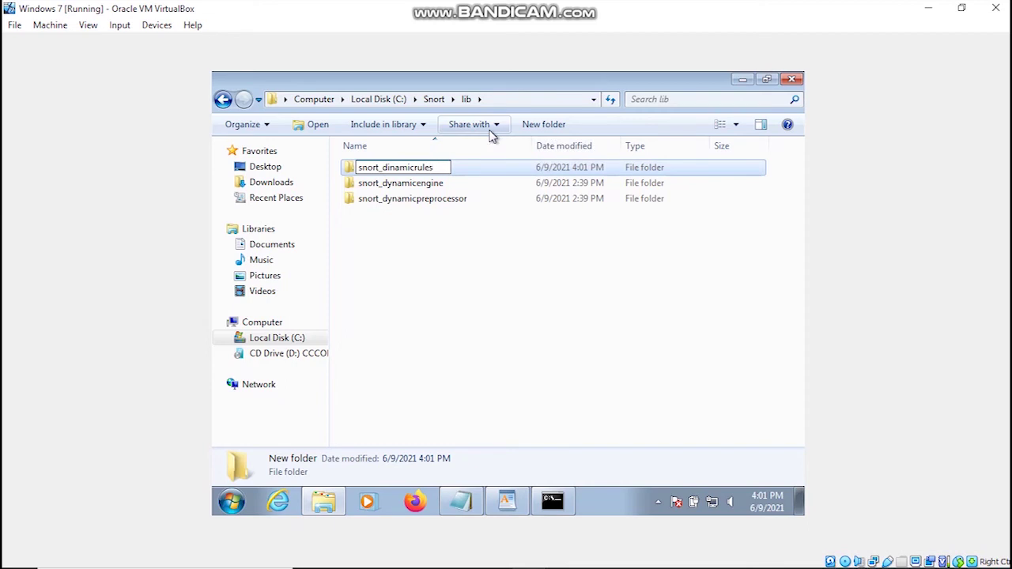
{"action": "key", "text": "Delete"}
{"action": "type", "text": "y"}
{"action": "key", "text": "Return"}
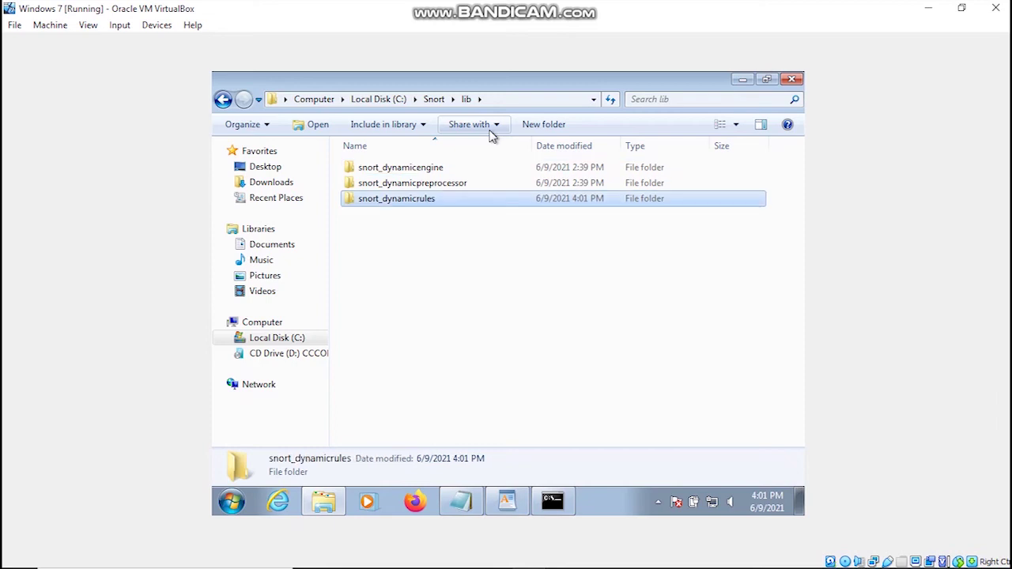
Open the snort_dynamicrules folder, then find the include classification.config line in the snort configuration using the search text copied from the notes.
{"action": "double_click", "coordinate": [487, 199]}
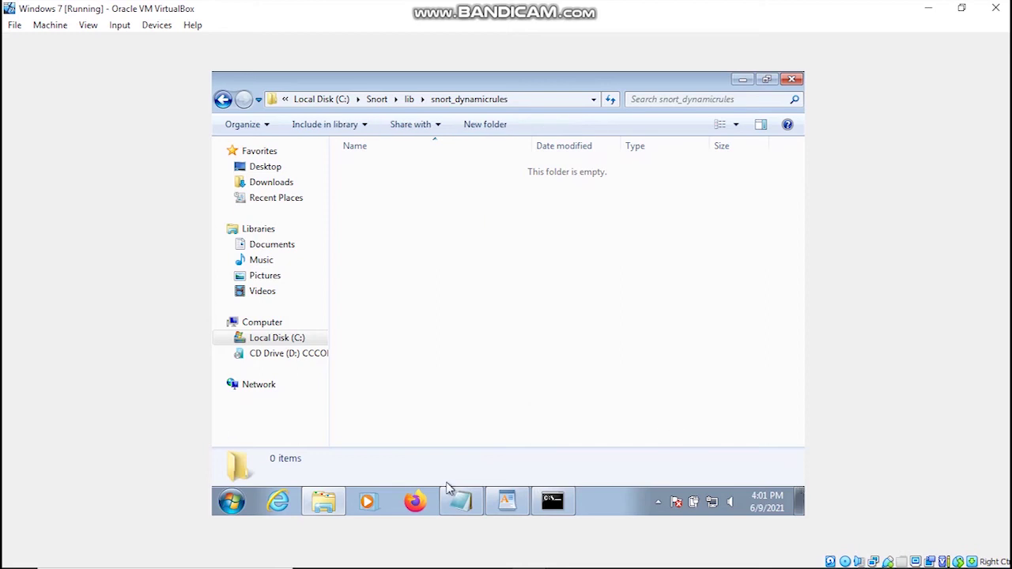
{"action": "left_click", "coordinate": [463, 501]}
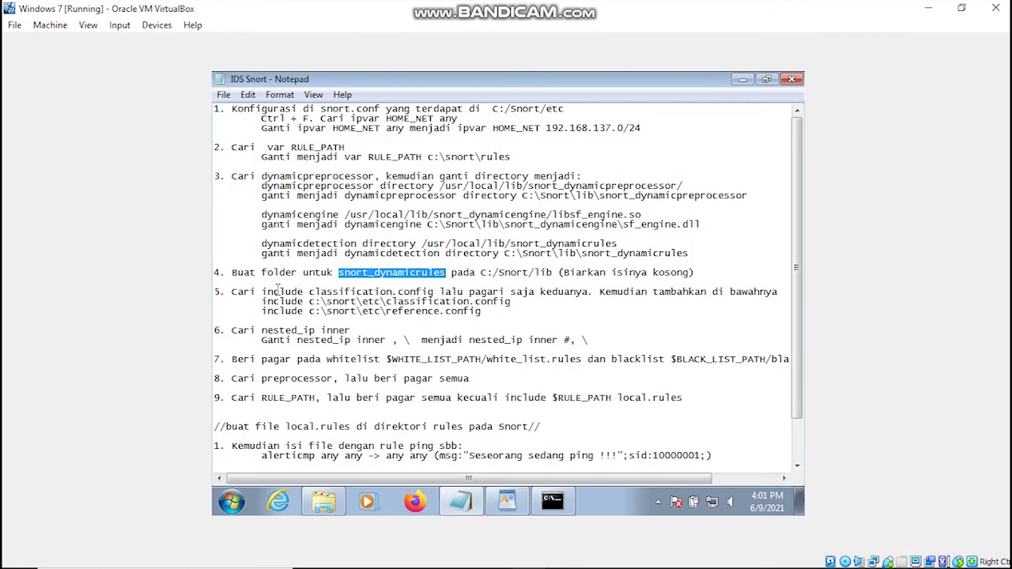
{"action": "left_click_drag", "start_coordinate": [266, 292], "coordinate": [436, 292]}
{"action": "key", "text": "ctrl+c"}
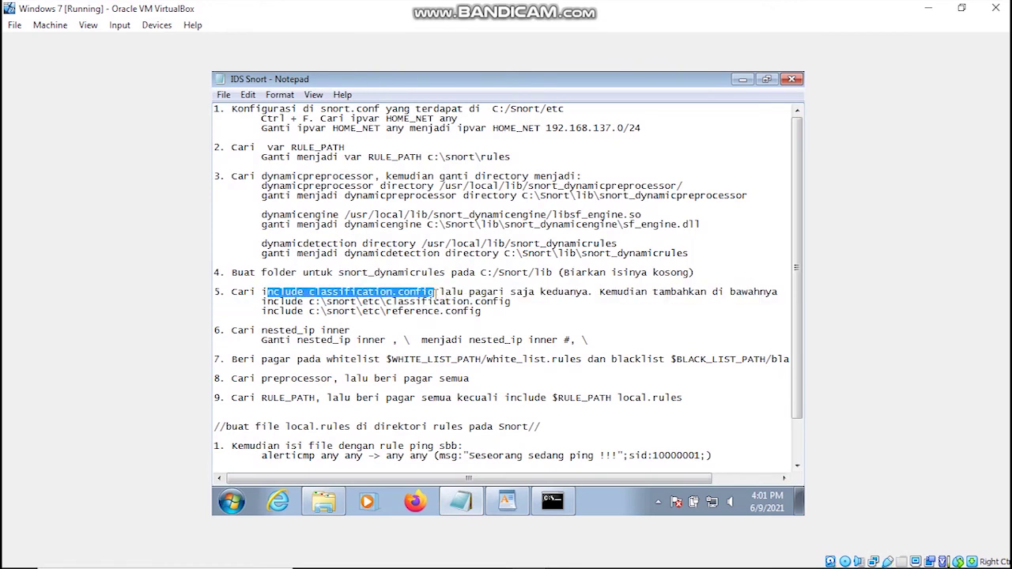
{"action": "left_click", "coordinate": [507, 501]}
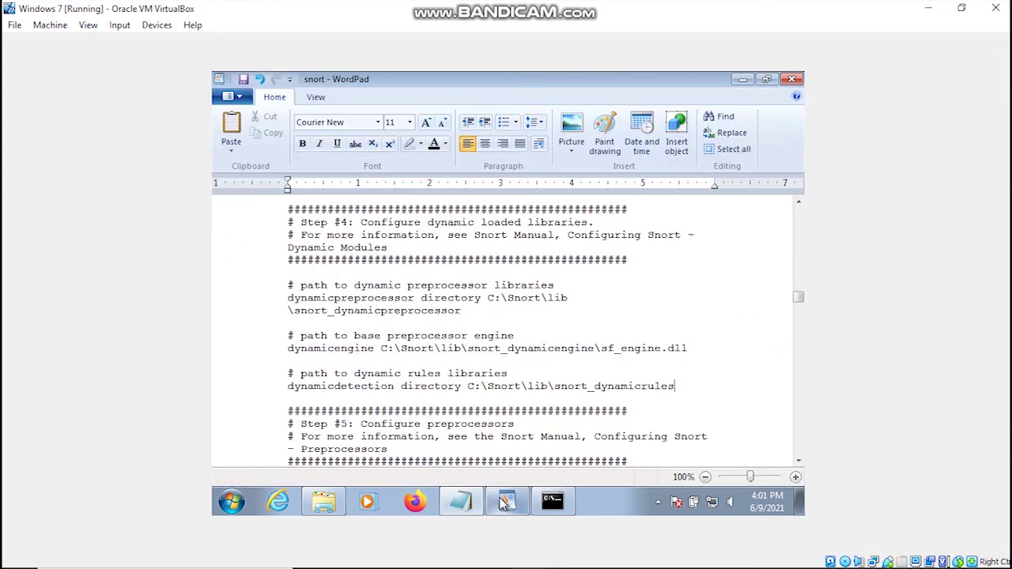
{"action": "key", "text": "ctrl+f"}
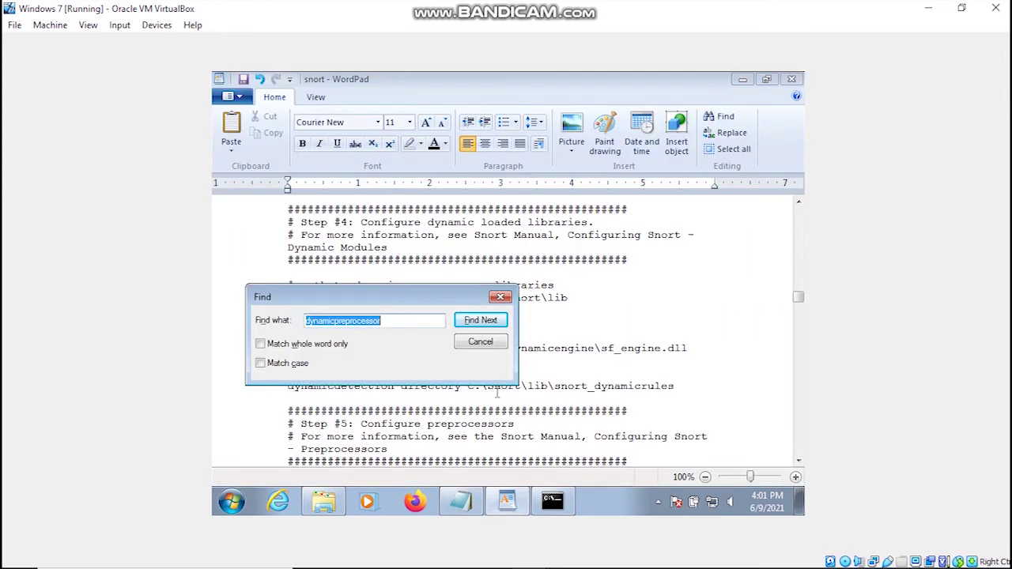
{"action": "key", "text": "ctrl+v"}
{"action": "key", "text": "Return"}
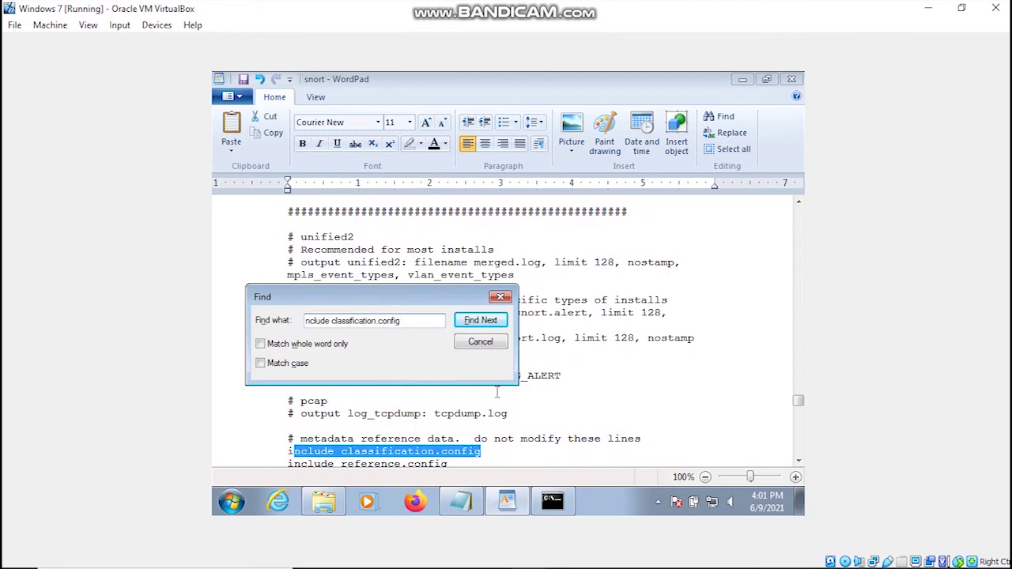
{"action": "left_click", "coordinate": [494, 345]}
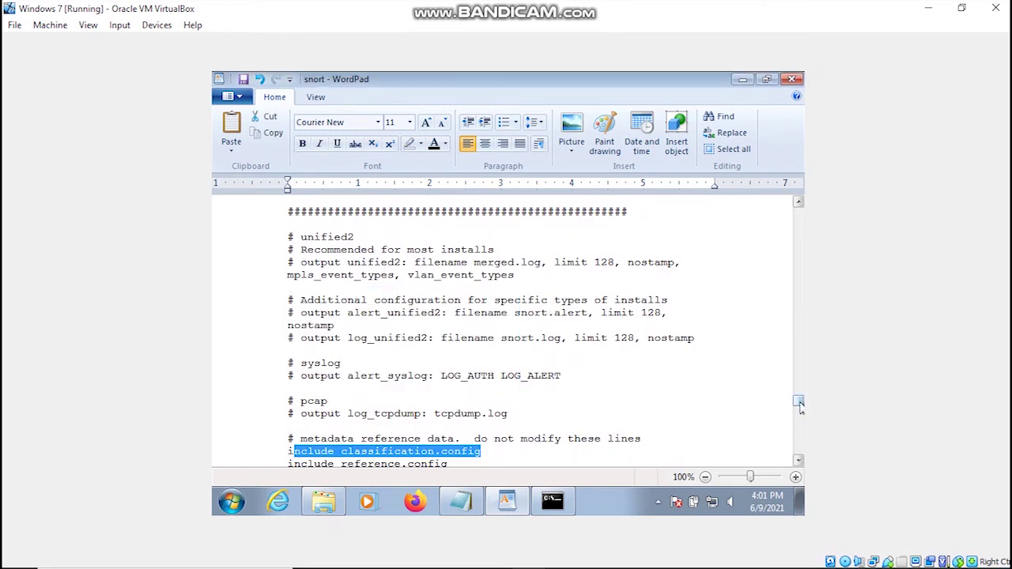
{"action": "left_click_drag", "start_coordinate": [799, 401], "coordinate": [799, 406]}
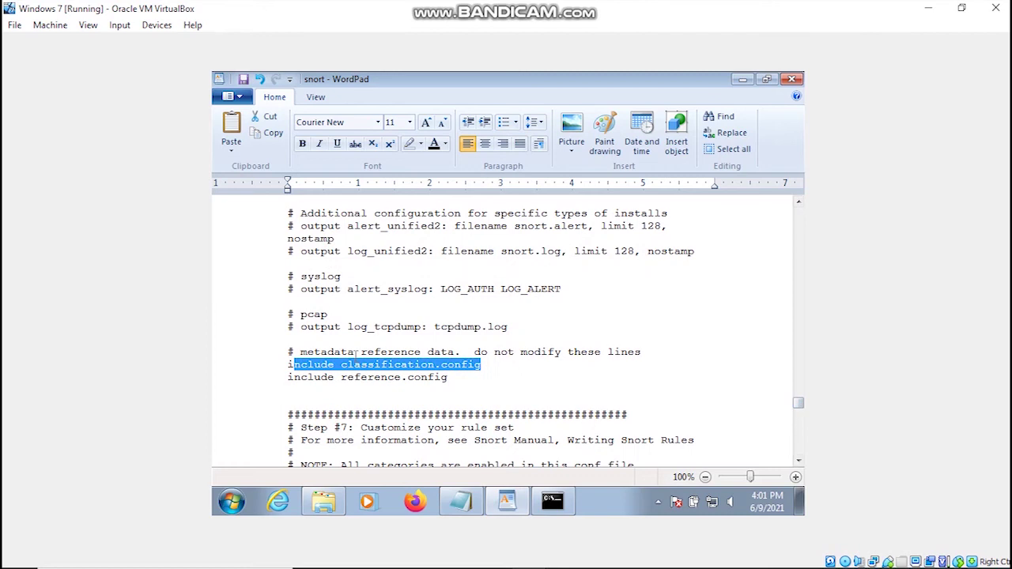
{"action": "left_click", "coordinate": [290, 367]}
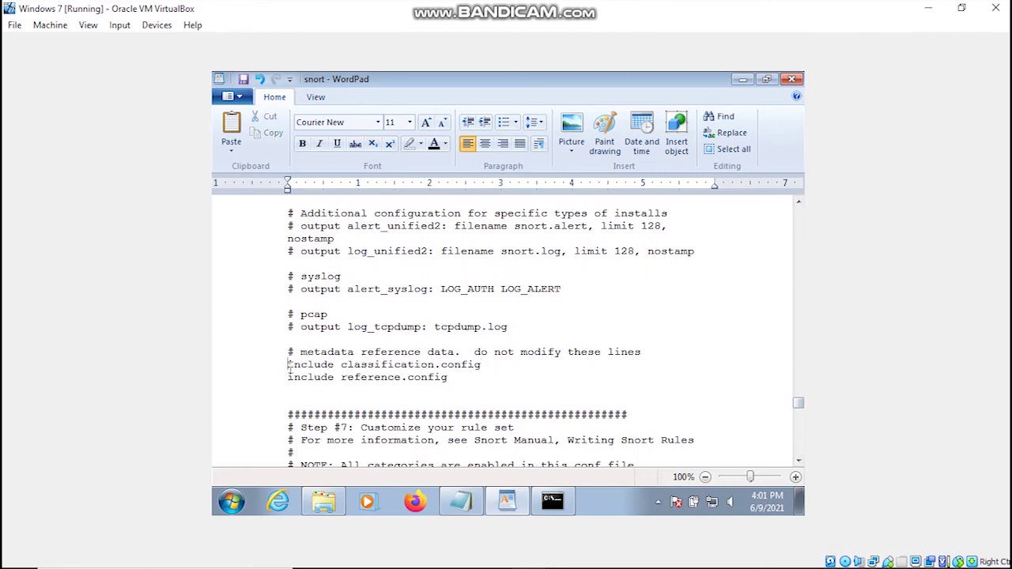
Copy the include lines for c:\snort\etc\classification.config and c:\snort\etc\reference.config from the notes and return to the snort configuration.
{"action": "left_click", "coordinate": [510, 498]}
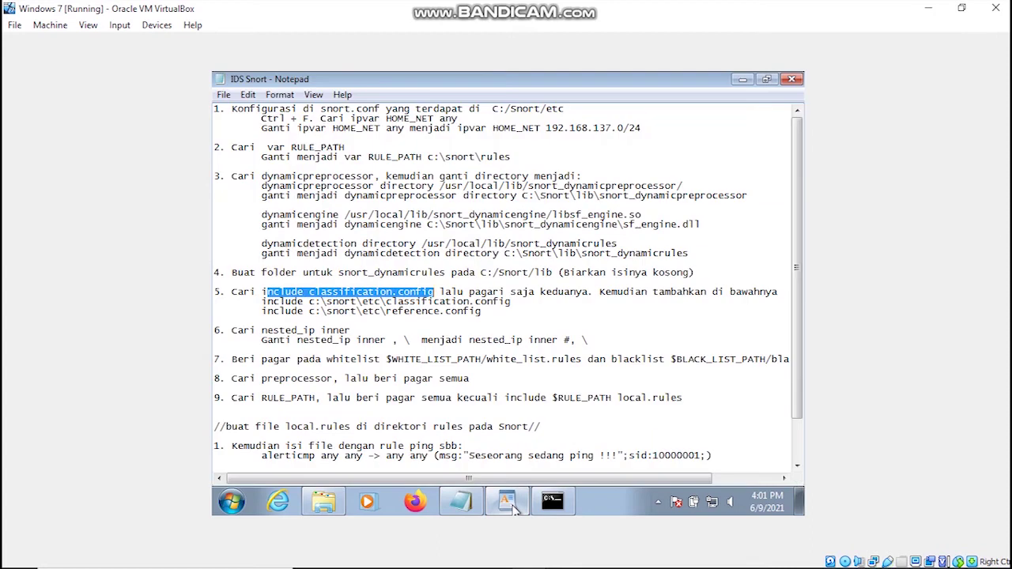
{"action": "left_click", "coordinate": [487, 314]}
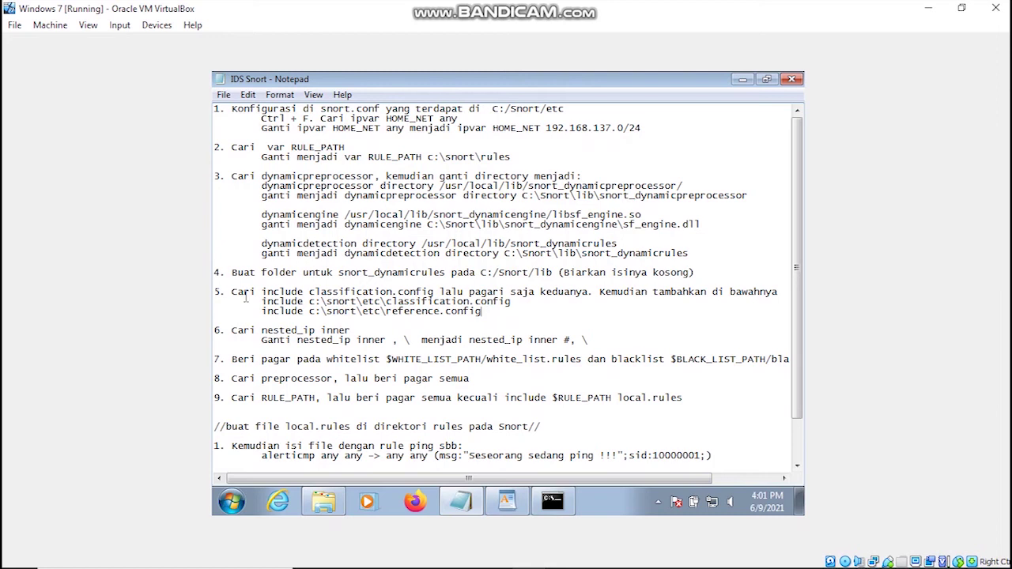
{"action": "left_click_drag", "start_coordinate": [260, 302], "coordinate": [486, 314]}
{"action": "key", "text": "ctrl+c"}
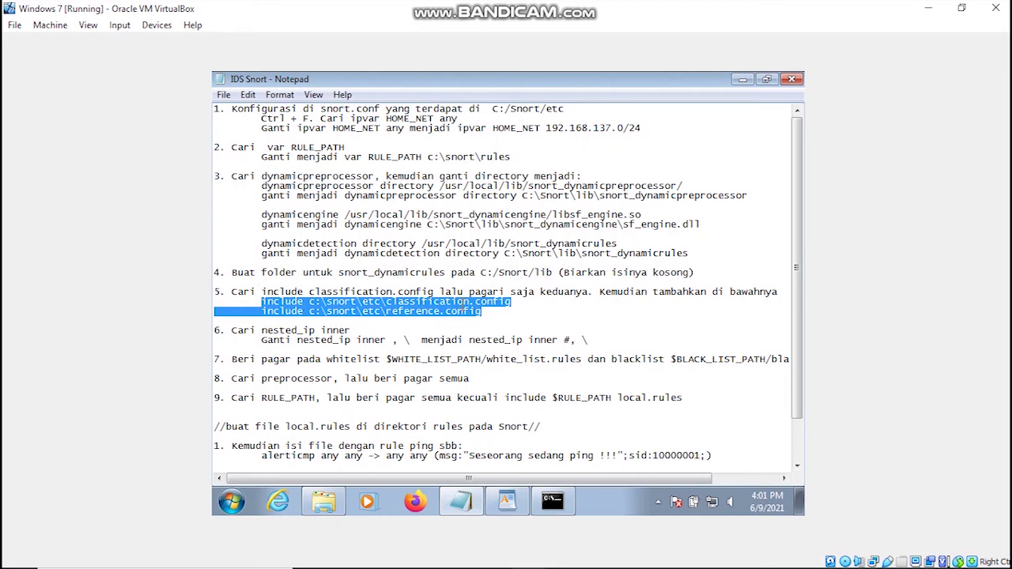
{"action": "left_click", "coordinate": [471, 503]}
{"action": "left_click", "coordinate": [472, 503]}
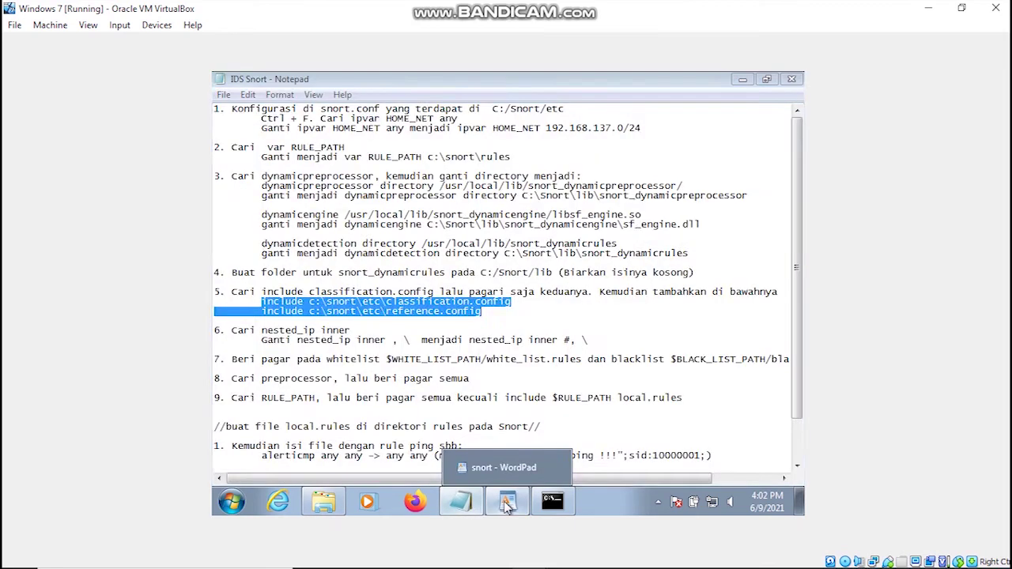
{"action": "left_click", "coordinate": [506, 501]}
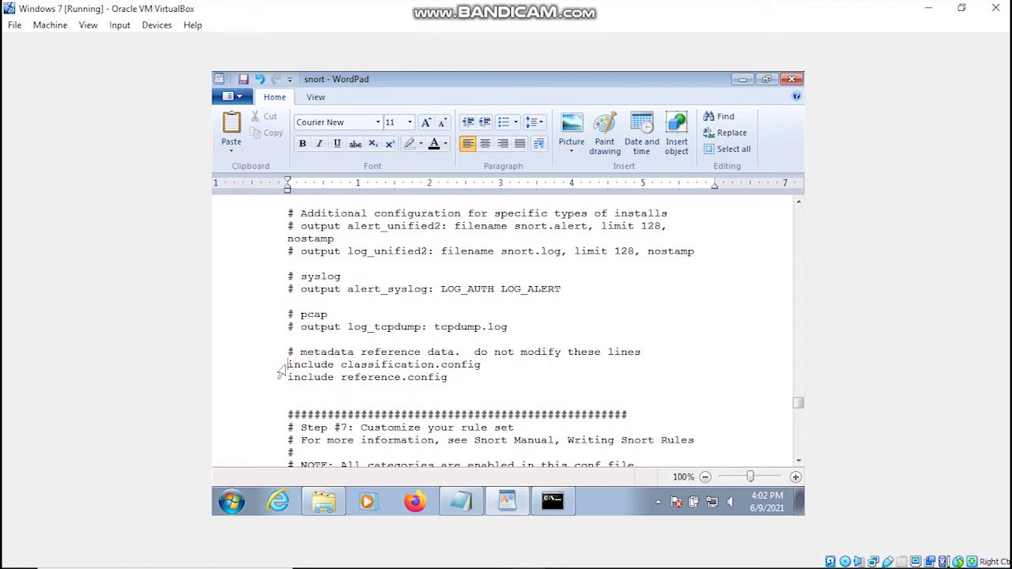
Comment out the classification.config and reference.config include lines with # and paste the two copied c:\snort\etc include lines below them.
{"action": "type", "text": "#"}
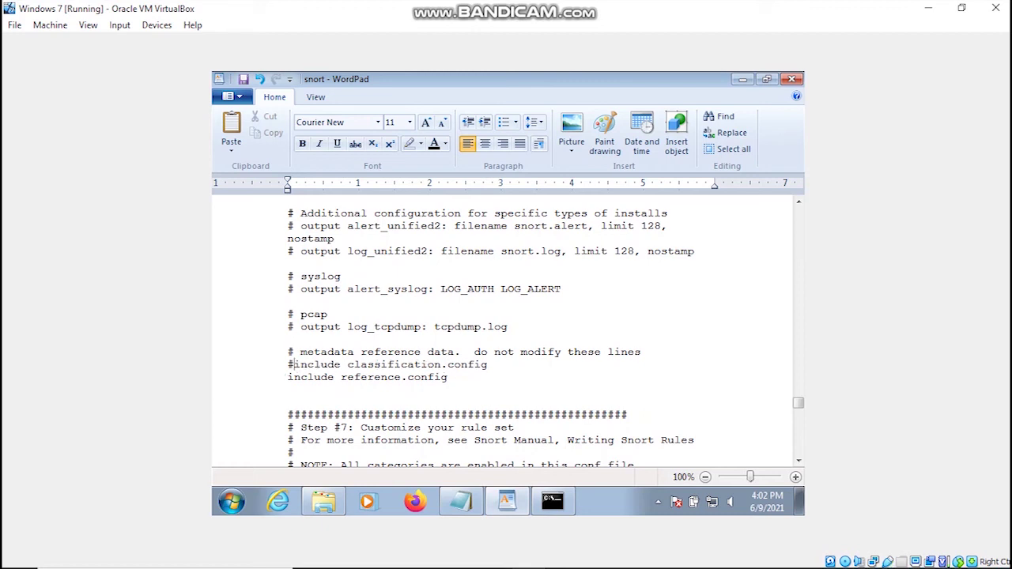
{"action": "type", "text": "#"}
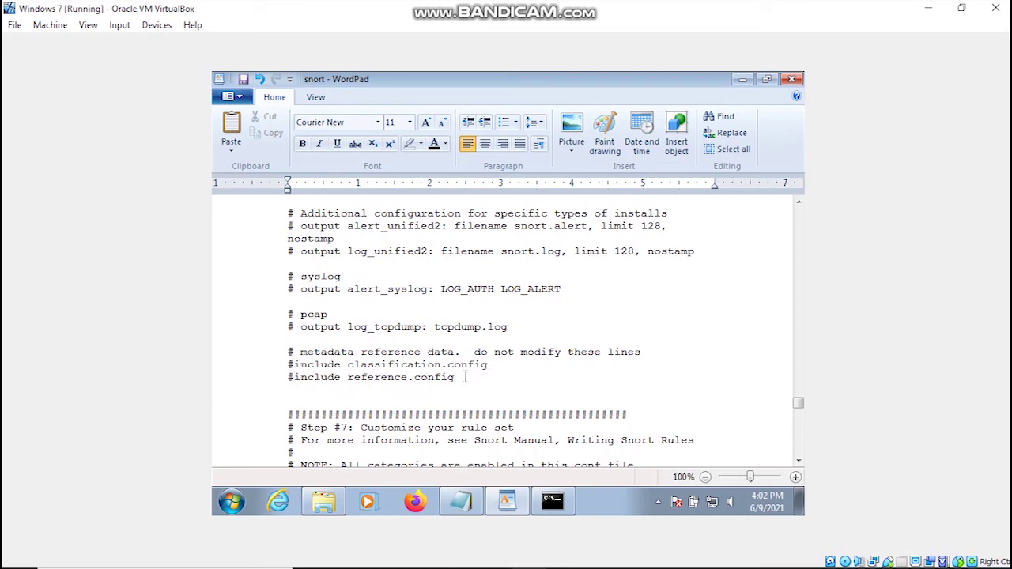
{"action": "key", "text": "Return"}
{"action": "key", "text": "ctrl+v"}
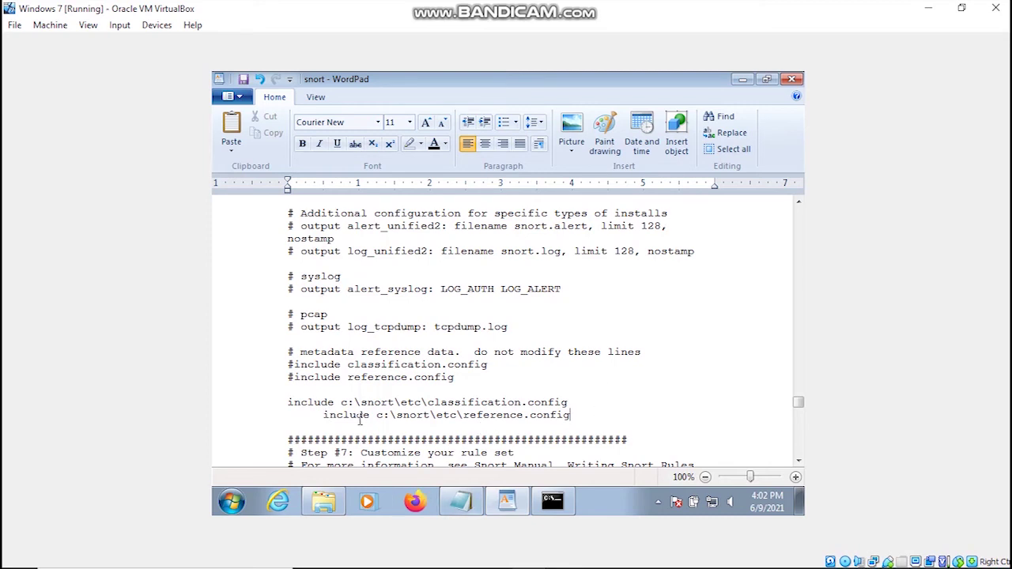
Copy nested_ip inner from the notes and find that text in the snort configuration.
{"action": "left_click", "coordinate": [477, 509]}
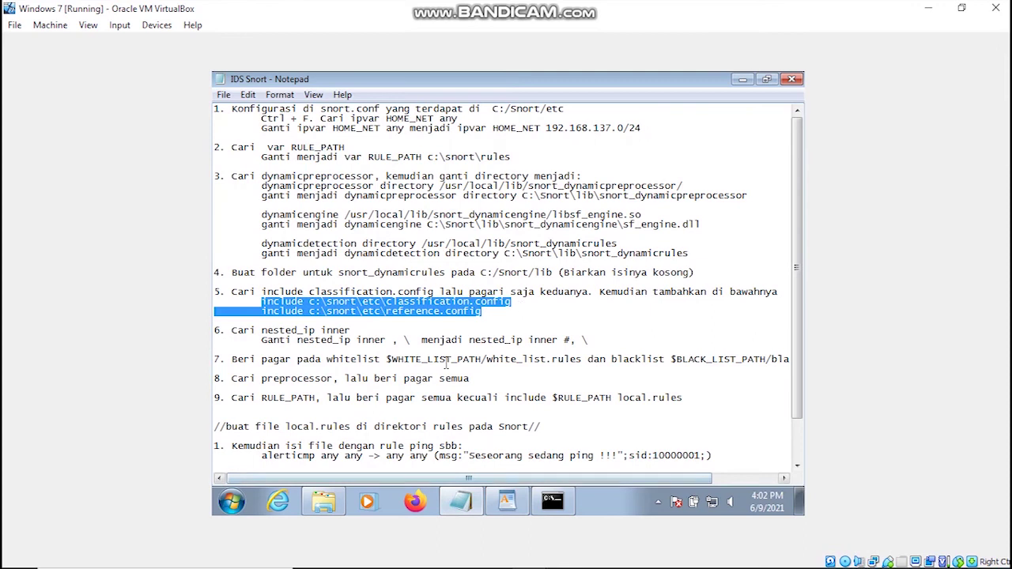
{"action": "left_click", "coordinate": [437, 369]}
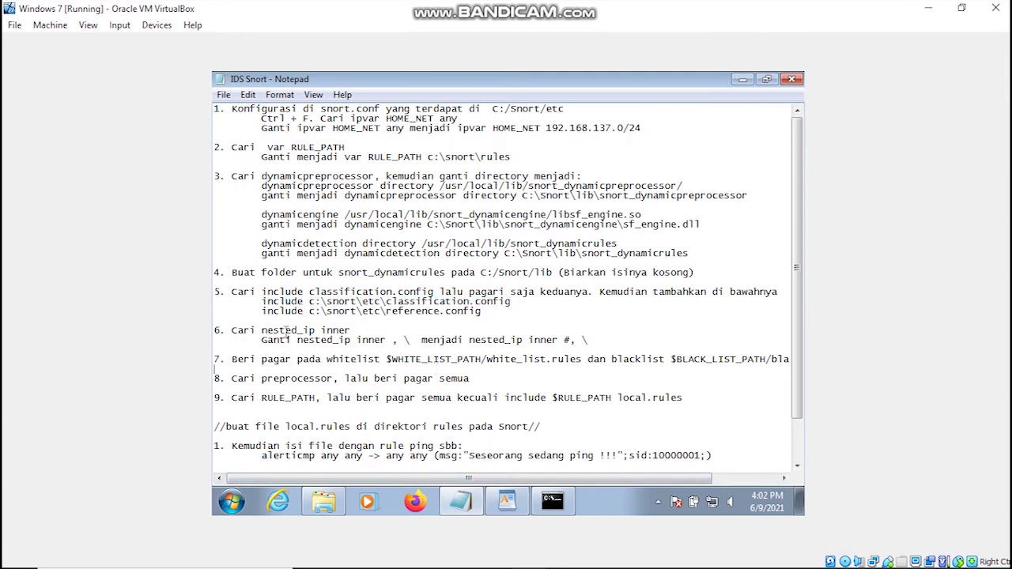
{"action": "left_click_drag", "start_coordinate": [262, 331], "coordinate": [357, 332]}
{"action": "key", "text": "ctrl+c"}
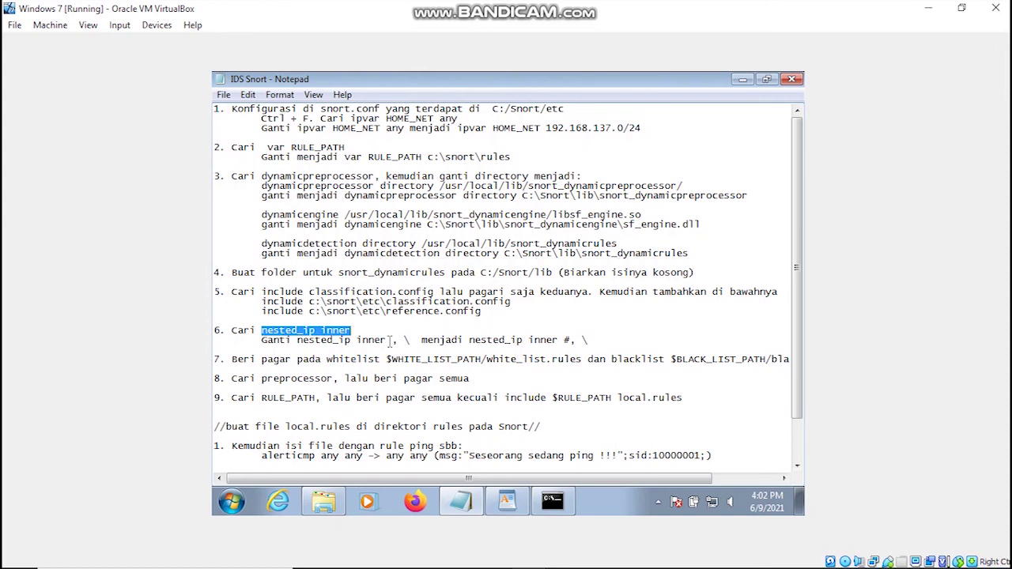
{"action": "left_click", "coordinate": [507, 501]}
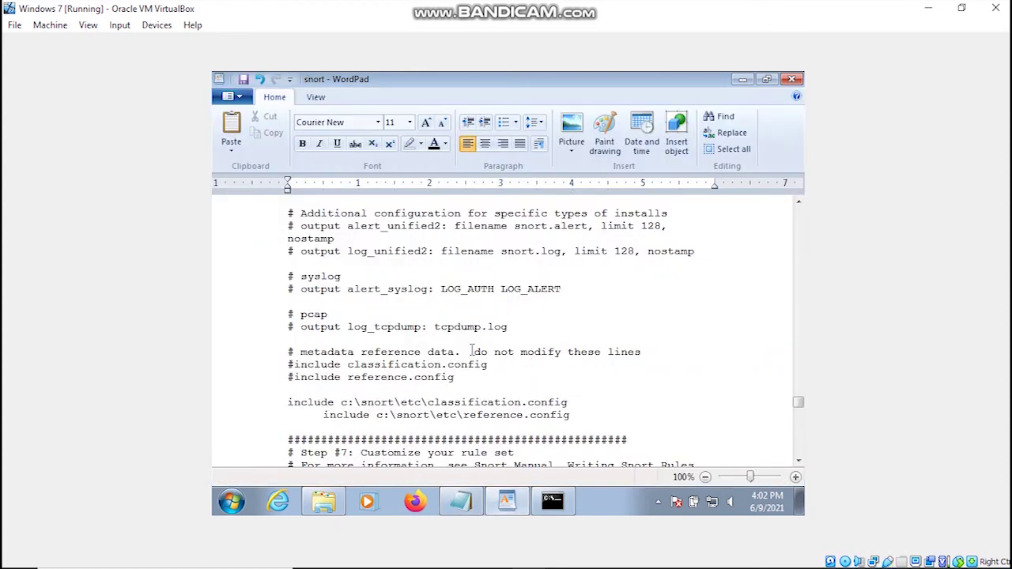
{"action": "key", "text": "ctrl+f"}
{"action": "key", "text": "ctrl+v"}
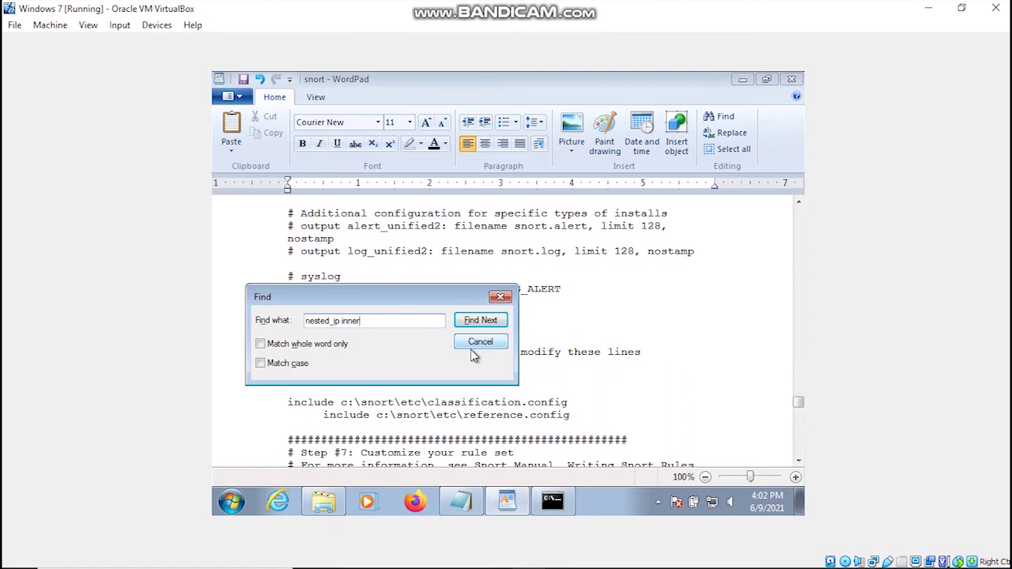
{"action": "key", "text": "Return"}
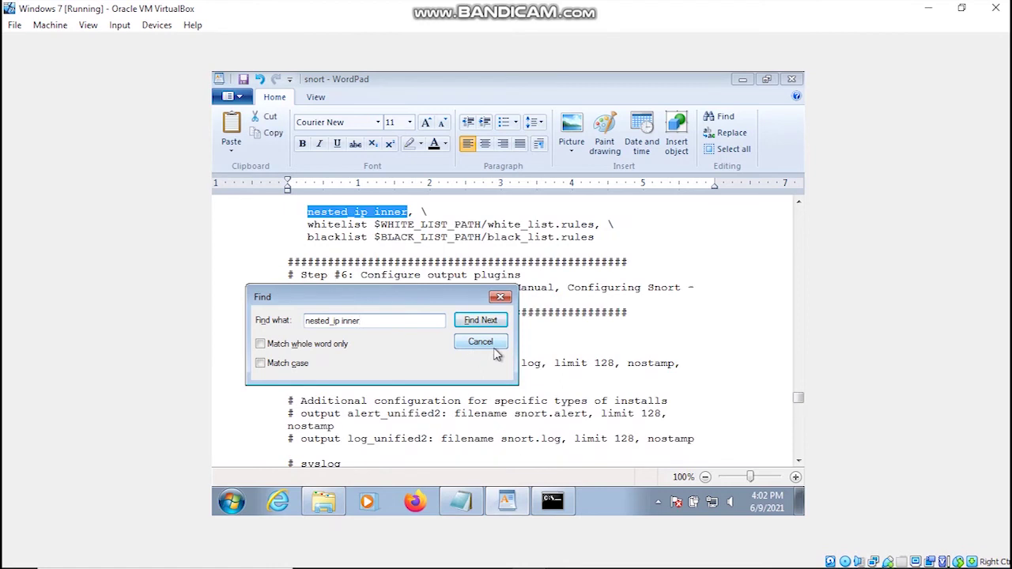
{"action": "left_click", "coordinate": [491, 345]}
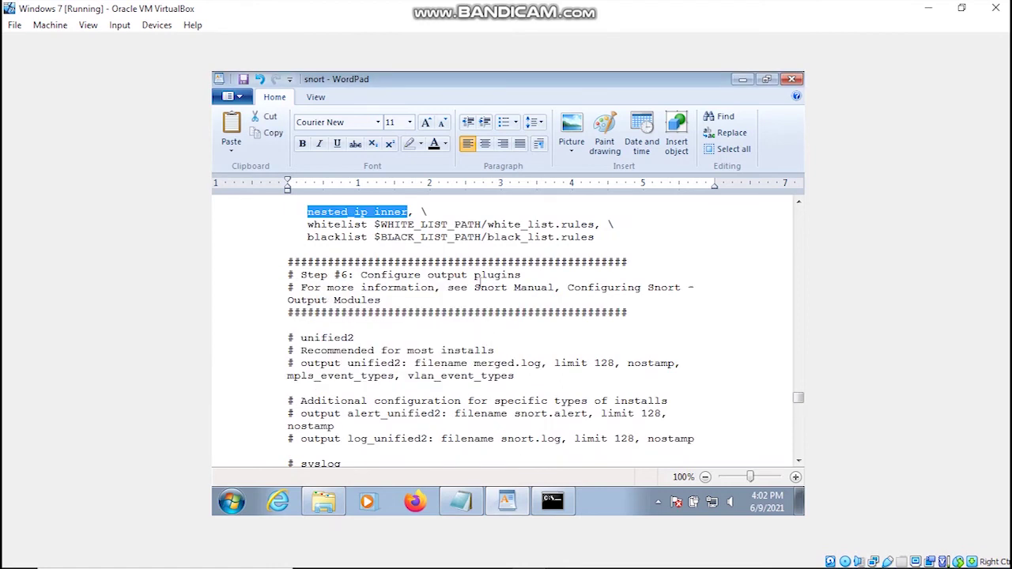
Insert a # before the comma so the line reads nested_ip inner #, \.
{"action": "left_click", "coordinate": [410, 212]}
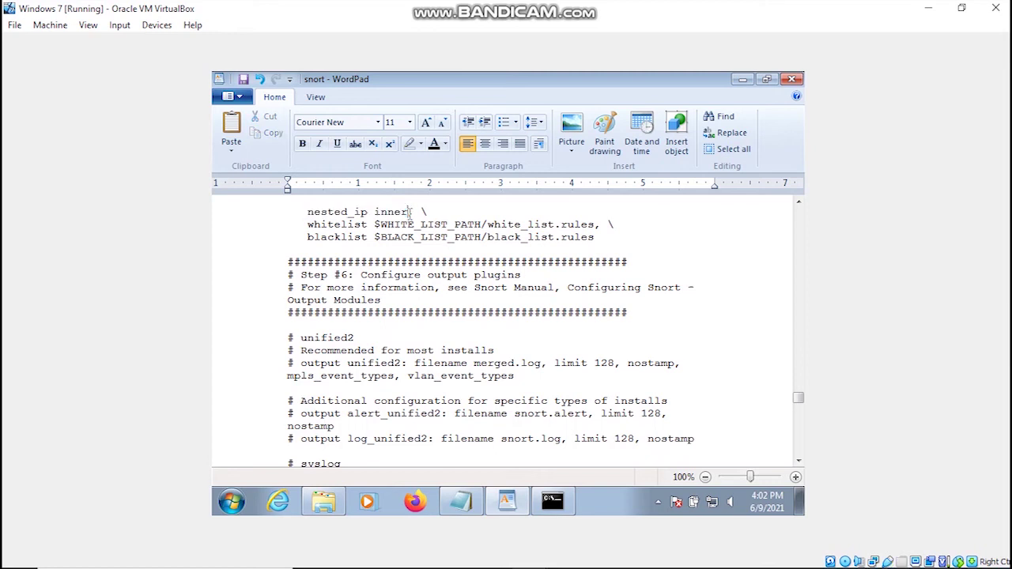
{"action": "type", "text": ","}
{"action": "type", "text": "#"}
{"action": "key", "text": "BackSpace"}
{"action": "left_click", "coordinate": [410, 212]}
{"action": "type", "text": "#"}
Comment out the whitelist $WHITE_LIST_PATH and blacklist $BLACK_LIST_PATH lines below nested_ip inner with #.
{"action": "left_click", "coordinate": [308, 224]}
{"action": "type", "text": "#"}
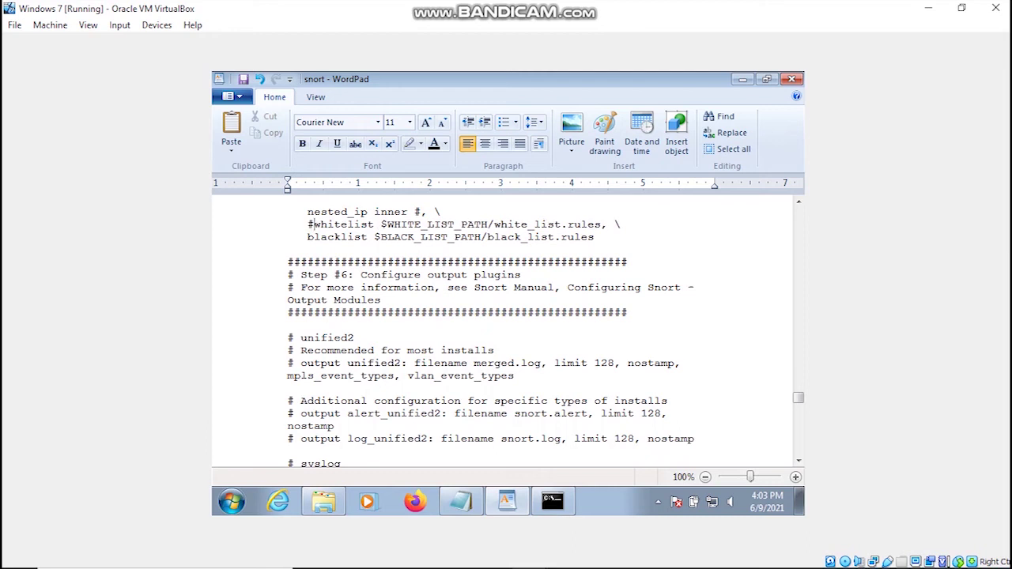
{"action": "left_click", "coordinate": [307, 237]}
{"action": "type", "text": "#"}
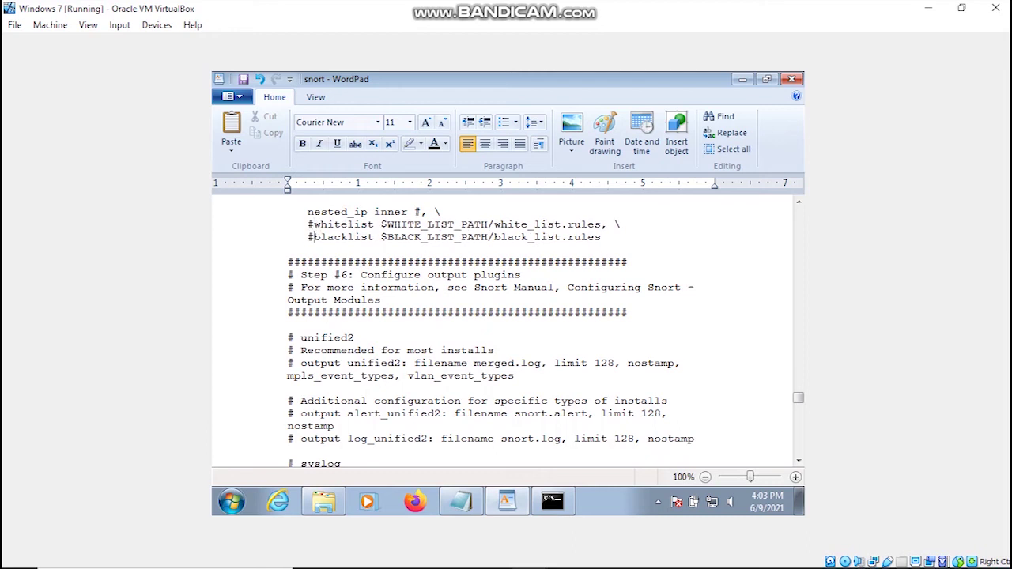
Check the nested_ip and preprocessor instructions in the IDS Snort notes and return to the snort configuration.
{"action": "left_click", "coordinate": [475, 510]}
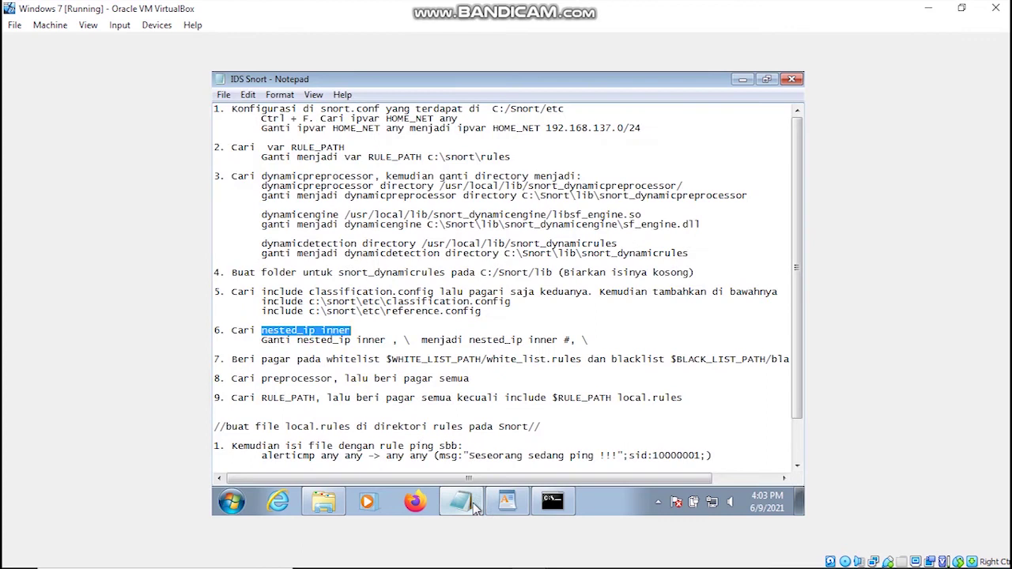
{"action": "left_click", "coordinate": [564, 342]}
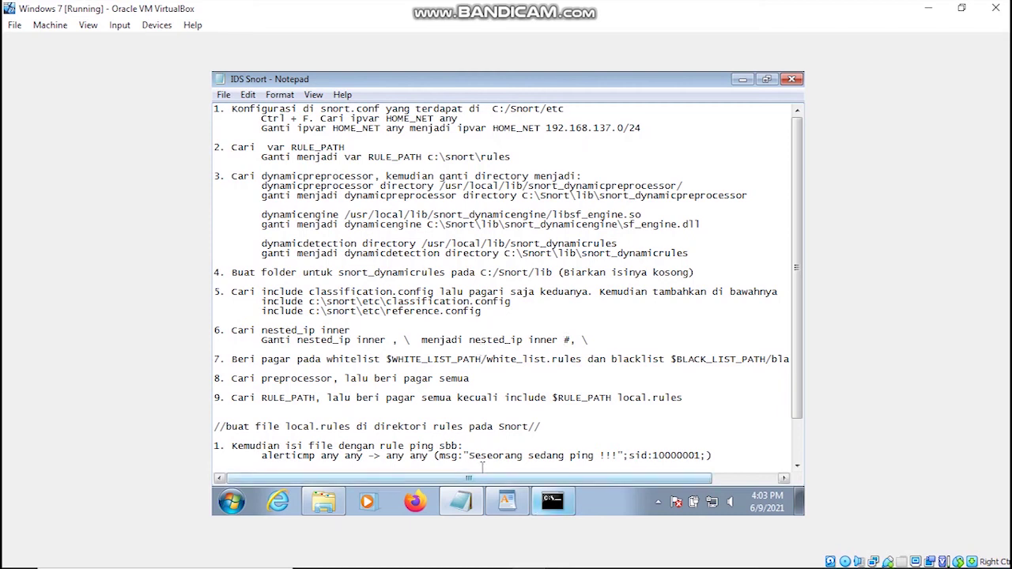
{"action": "left_click_drag", "start_coordinate": [333, 380], "coordinate": [263, 377]}
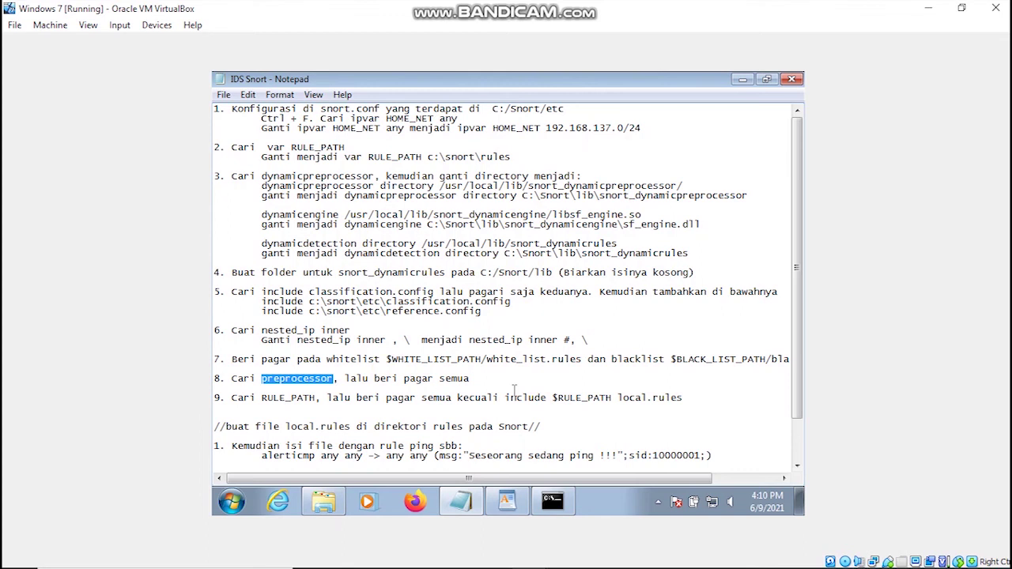
{"action": "key", "text": "alt+Tab"}
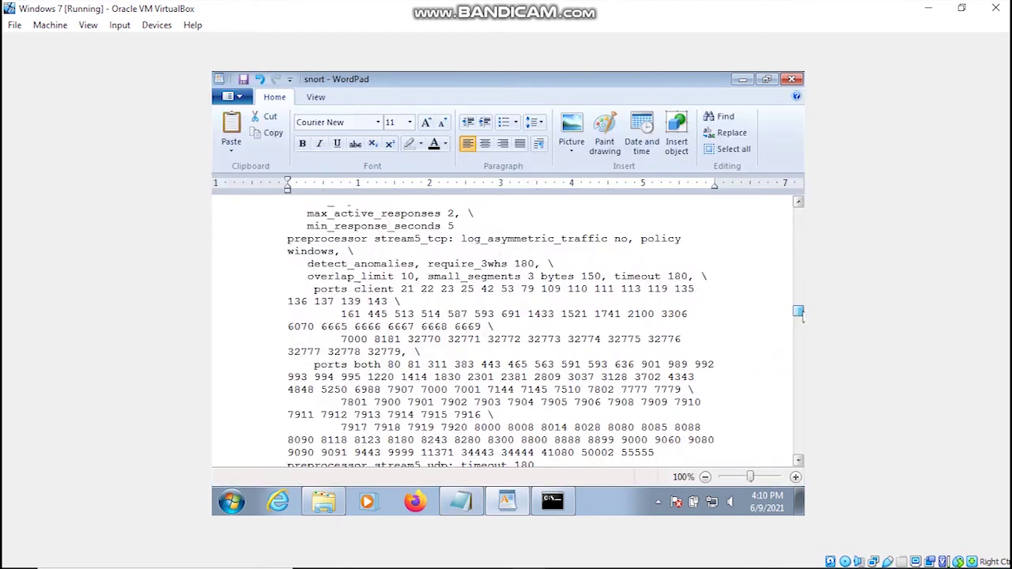
Comment out the normalize_ip4, normalize_tcp, normalize_icmp4, normalize_ip6 and normalize_icmp6 preprocessor lines under Inline packet normalization with #.
{"action": "scroll", "coordinate": [799, 314], "scroll_direction": "down", "scroll_amount": 3}
{"action": "scroll", "coordinate": [799, 314], "scroll_direction": "down", "scroll_amount": 2}
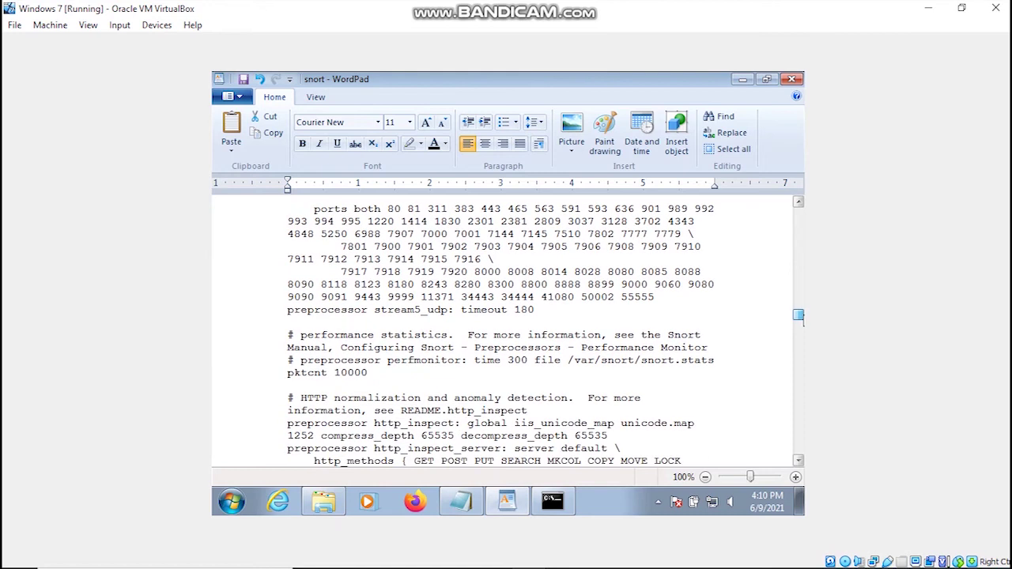
{"action": "scroll", "coordinate": [800, 318], "scroll_direction": "up", "scroll_amount": 10}
{"action": "scroll", "coordinate": [799, 301], "scroll_direction": "down", "scroll_amount": 3}
{"action": "left_click", "coordinate": [315, 319]}
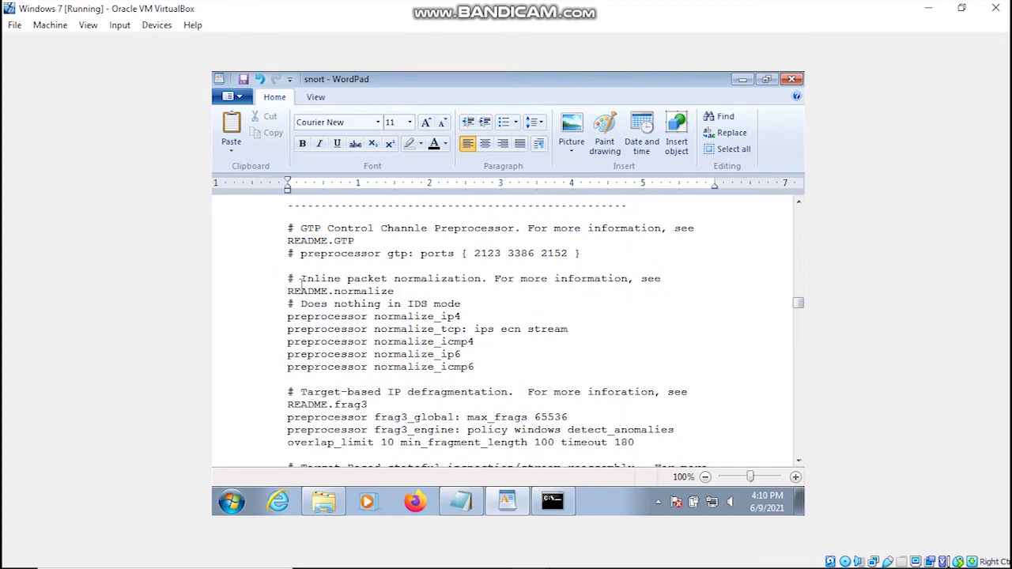
{"action": "left_click_drag", "start_coordinate": [302, 280], "coordinate": [453, 292]}
{"action": "left_click", "coordinate": [464, 317]}
{"action": "left_click", "coordinate": [289, 318]}
{"action": "type", "text": "#"}
{"action": "left_click", "coordinate": [289, 329]}
{"action": "type", "text": "#"}
{"action": "left_click", "coordinate": [289, 341]}
{"action": "type", "text": "#"}
{"action": "left_click", "coordinate": [289, 355]}
{"action": "type", "text": "#"}
{"action": "left_click", "coordinate": [289, 367]}
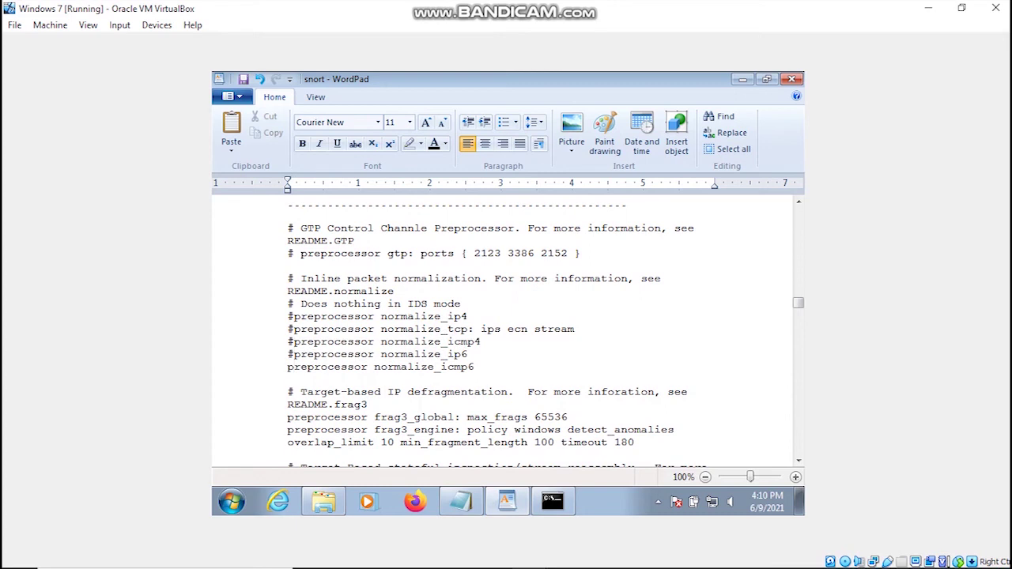
{"action": "type", "text": "#"}
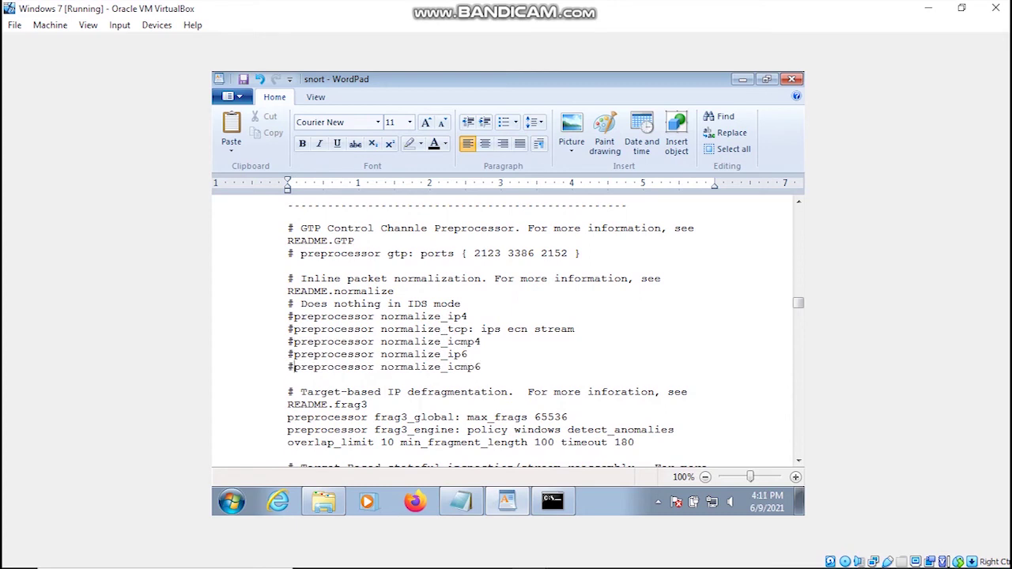
Copy the term RULE_PATH from point 9 of the IDS Snort notes and search for it in the snort configuration.
{"action": "left_click", "coordinate": [465, 505]}
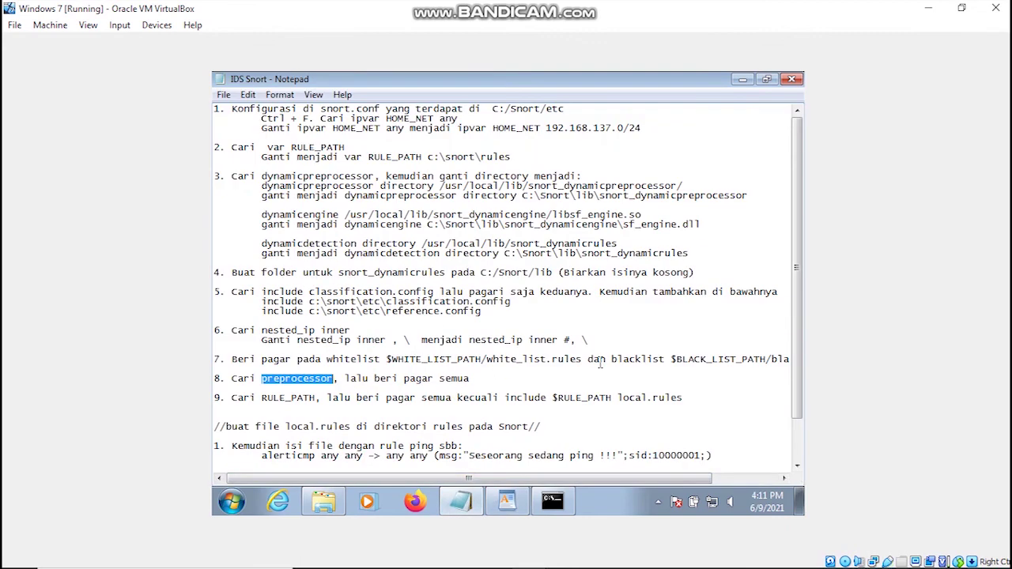
{"action": "left_click_drag", "start_coordinate": [316, 398], "coordinate": [264, 403]}
{"action": "key", "text": "ctrl+c"}
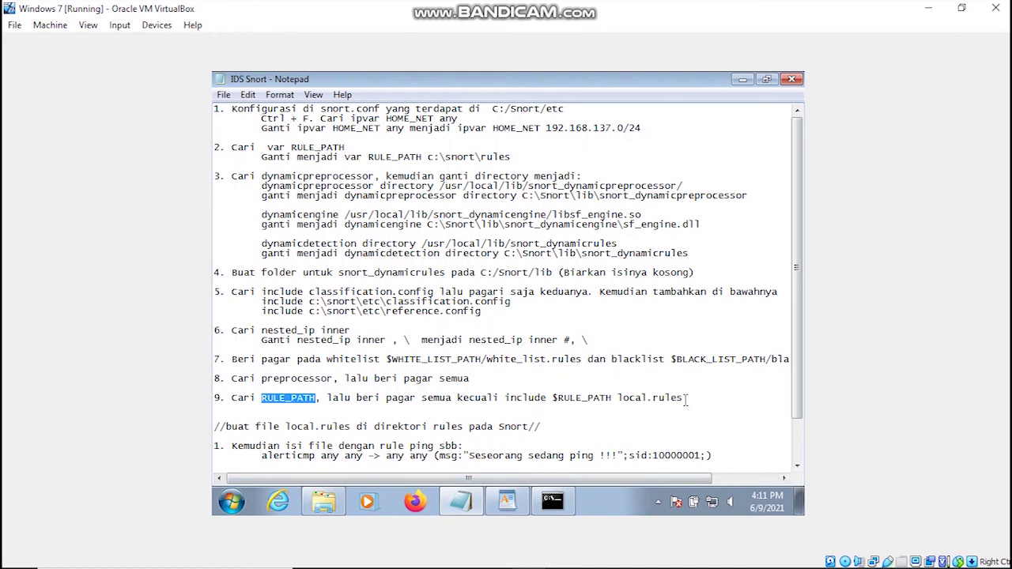
{"action": "left_click", "coordinate": [507, 500]}
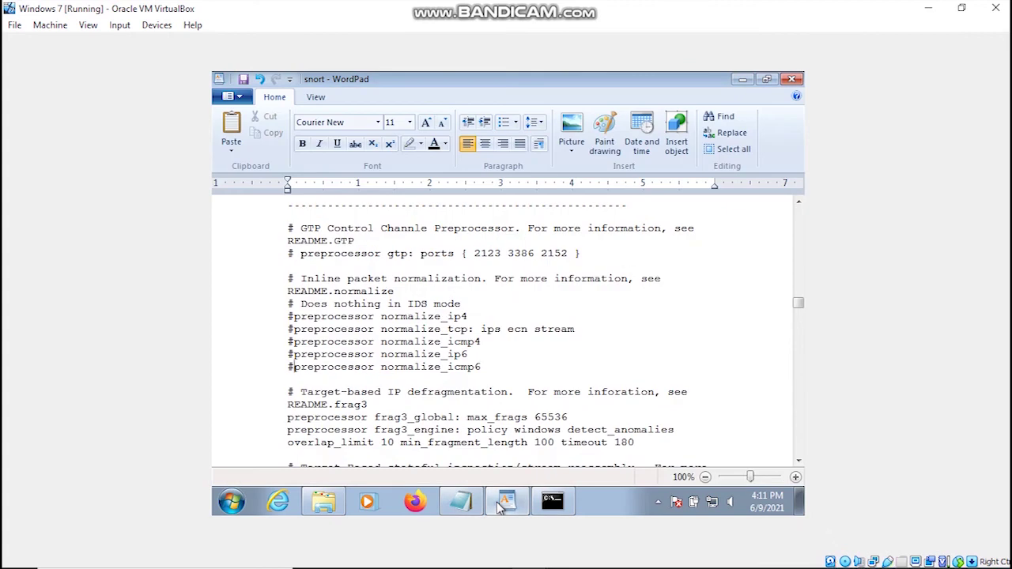
{"action": "key", "text": "ctrl+f"}
{"action": "key", "text": "ctrl+v"}
{"action": "key", "text": "Return"}
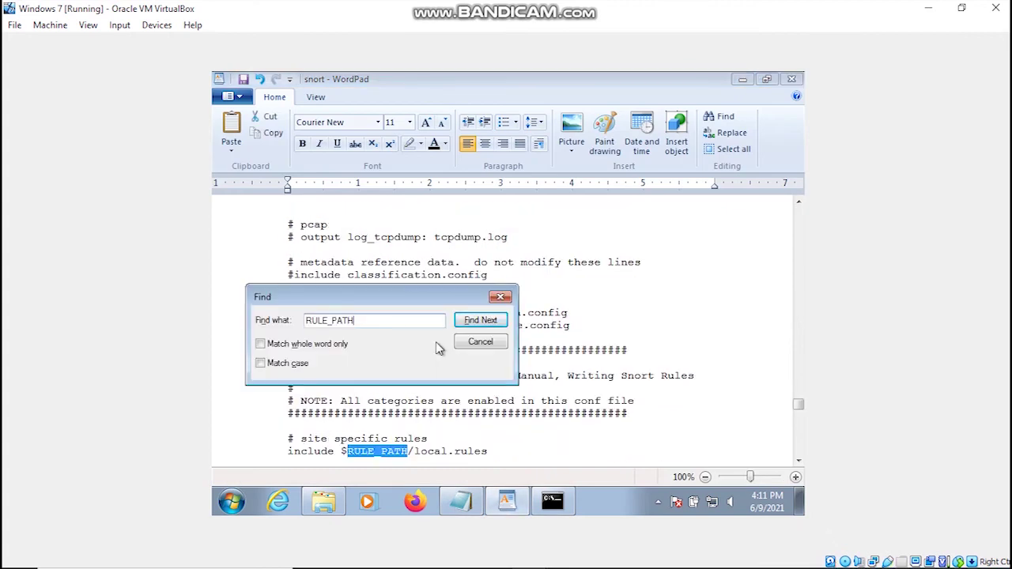
{"action": "left_click", "coordinate": [480, 343]}
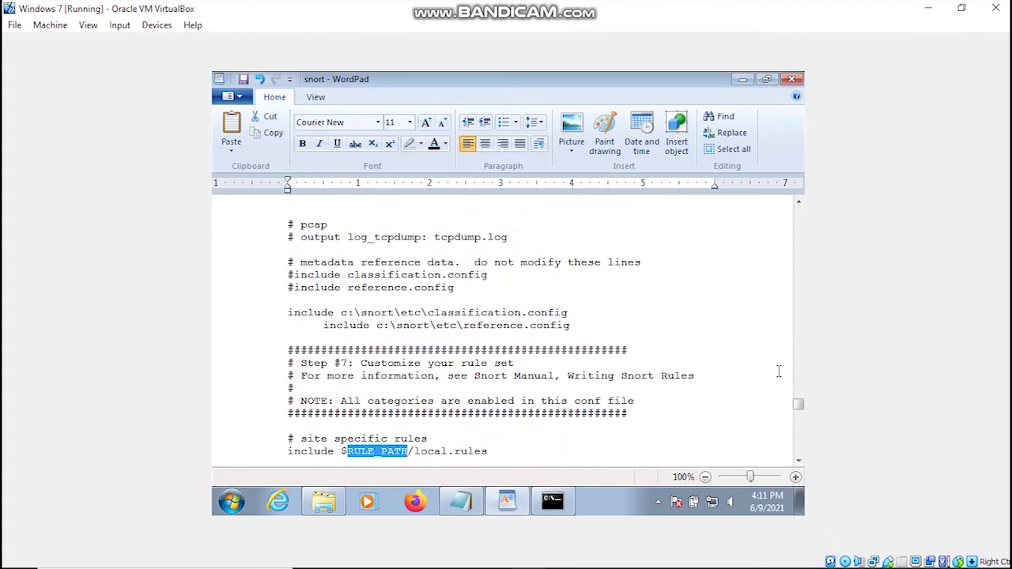
Comment out the include $RULE_PATH lines below local.rules, from app-detect.rules through botnet-cnc.rules, with #.
{"action": "scroll", "coordinate": [799, 417], "scroll_direction": "down", "scroll_amount": 3}
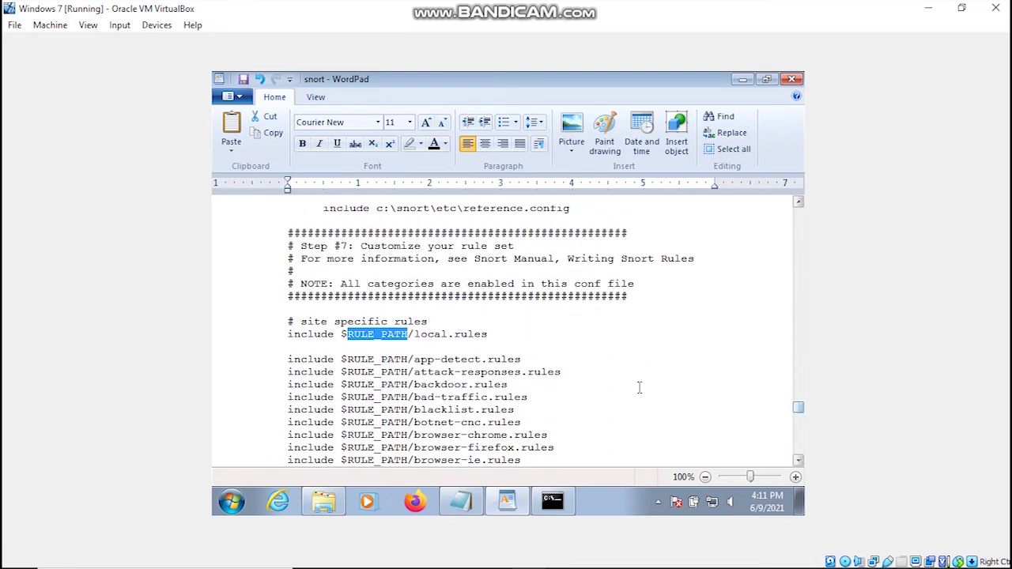
{"action": "left_click", "coordinate": [288, 334]}
{"action": "left_click", "coordinate": [288, 360]}
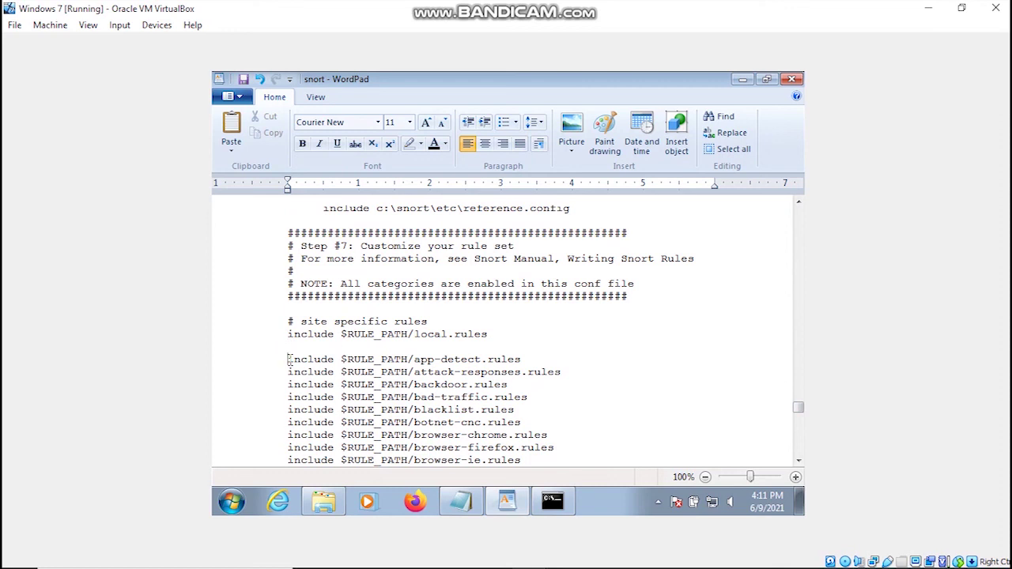
{"action": "type", "text": "#"}
{"action": "key", "text": "Down"}
{"action": "key", "text": "Home"}
{"action": "type", "text": "#"}
{"action": "key", "text": "Down"}
{"action": "key", "text": "Home"}
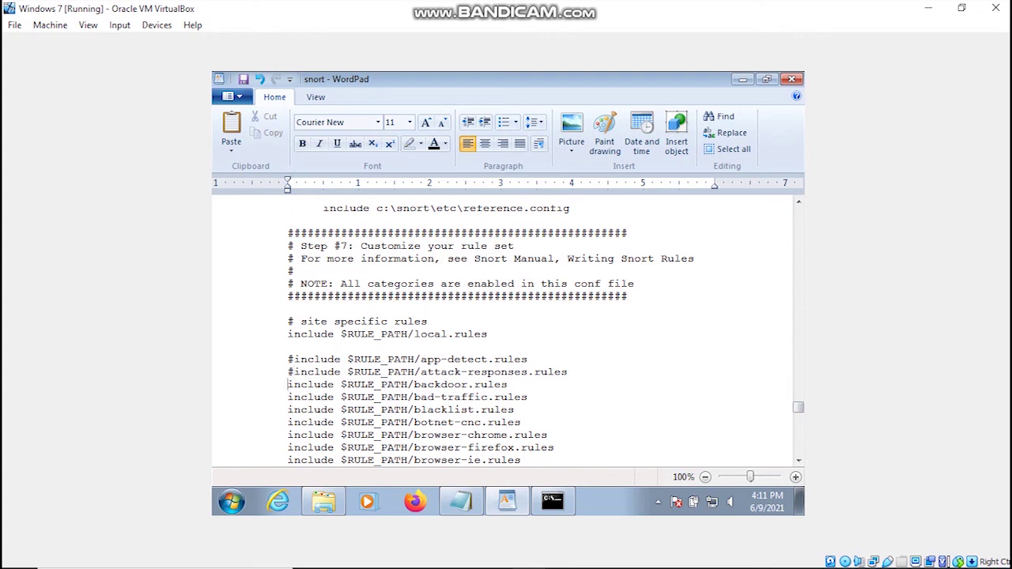
{"action": "type", "text": "#"}
{"action": "key", "text": "Down"}
{"action": "key", "text": "Home"}
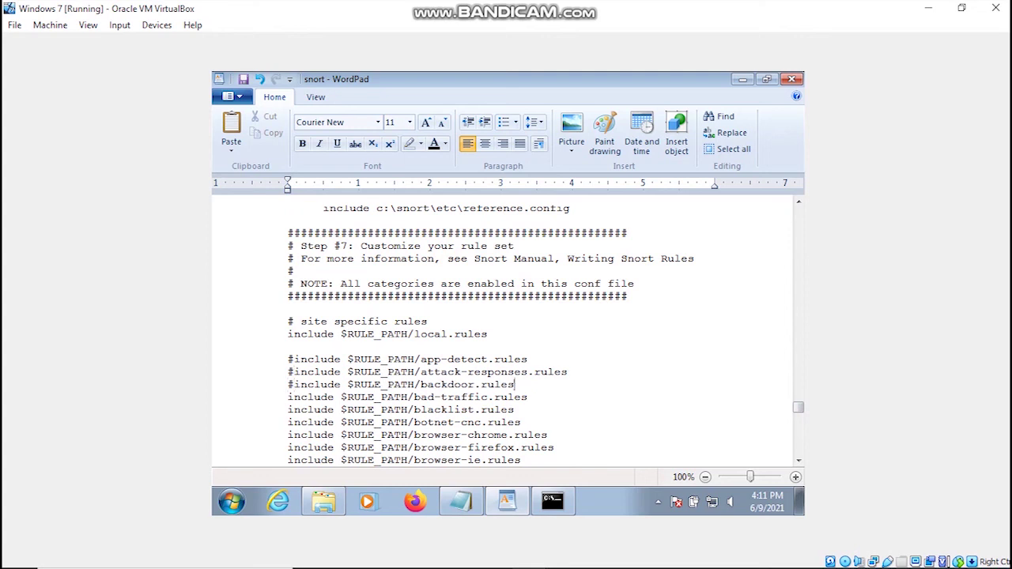
{"action": "type", "text": "#"}
{"action": "key", "text": "Down"}
{"action": "key", "text": "Home"}
{"action": "type", "text": "#"}
{"action": "key", "text": "Down"}
{"action": "key", "text": "Home"}
{"action": "type", "text": "#"}
{"action": "key", "text": "Down"}
{"action": "key", "text": "Home"}
Comment out the browser rule includes with #, from browser-chrome.rules through browser-webkit.rules.
{"action": "type", "text": "#"}
{"action": "key", "text": "Down"}
{"action": "key", "text": "Home"}
{"action": "type", "text": "#"}
{"action": "key", "text": "Down"}
{"action": "key", "text": "Home"}
{"action": "type", "text": "#"}
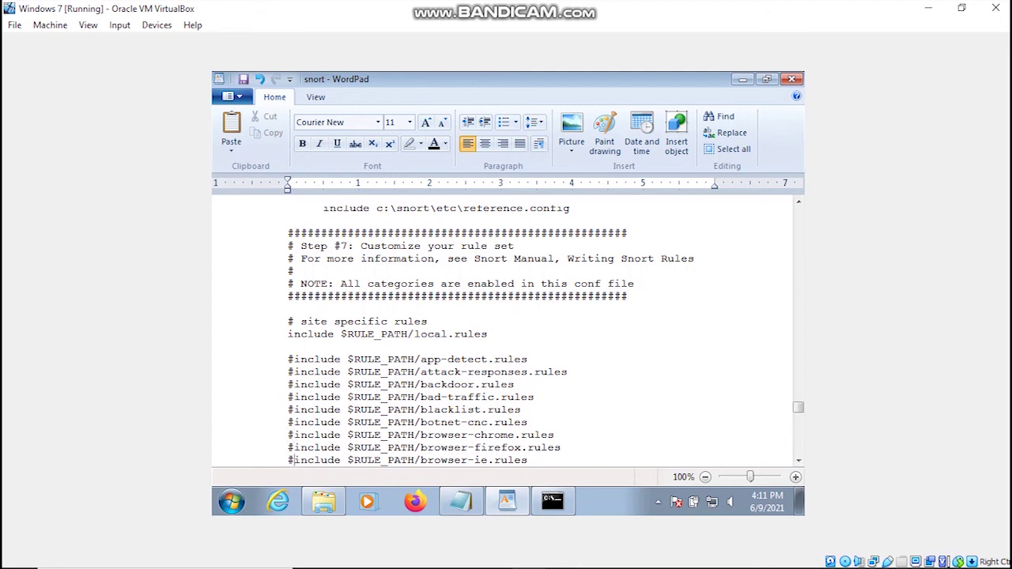
{"action": "key", "text": "Down"}
{"action": "key", "text": "Home"}
{"action": "type", "text": "#"}
{"action": "key", "text": "Down"}
{"action": "key", "text": "Home"}
{"action": "type", "text": "#"}
{"action": "key", "text": "Down"}
{"action": "key", "text": "Home"}
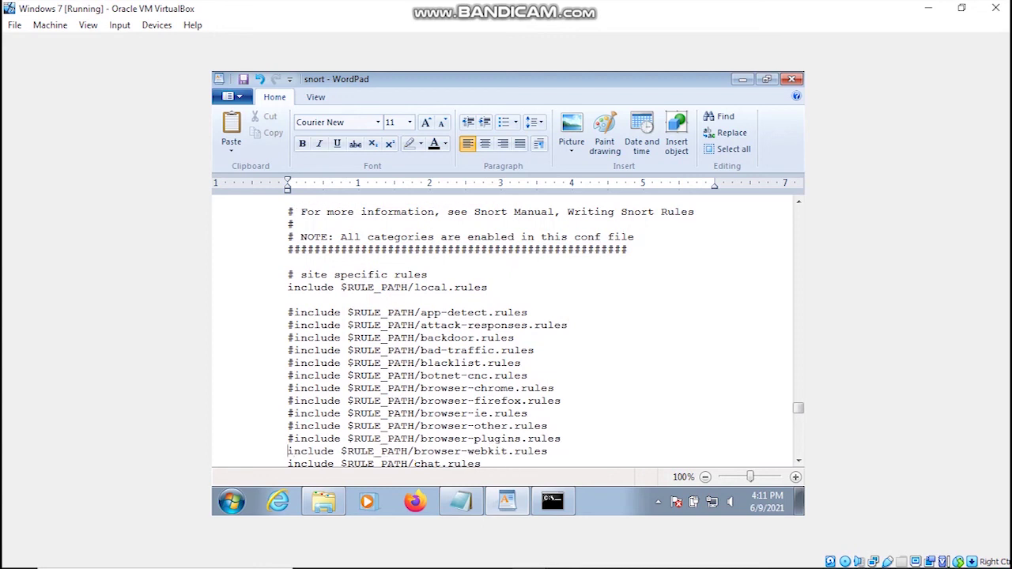
{"action": "type", "text": "#"}
{"action": "key", "text": "Down"}
{"action": "key", "text": "Home"}
Comment out the include lines from chat.rules through exploit.rules with #.
{"action": "type", "text": "#"}
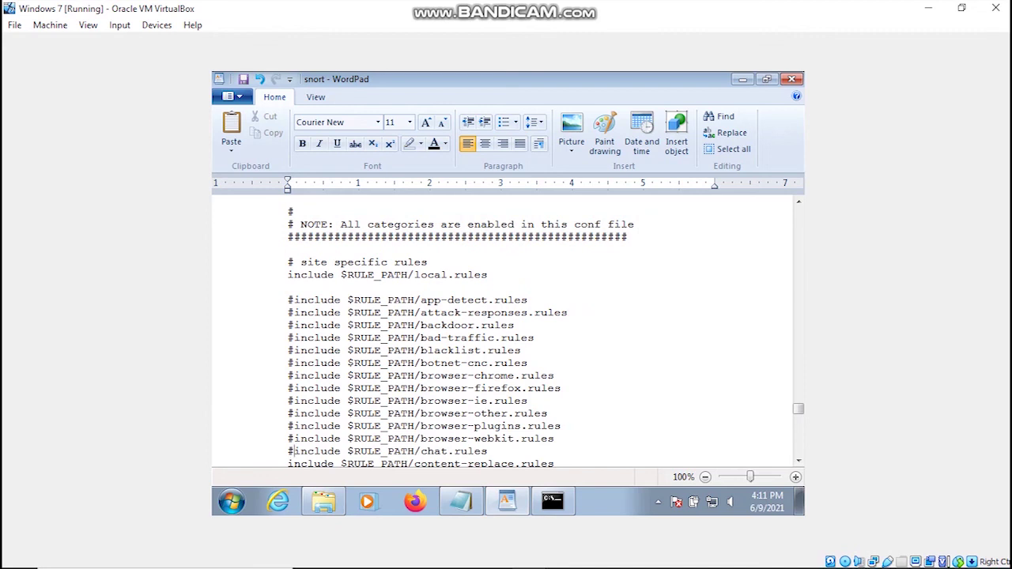
{"action": "key", "text": "Down"}
{"action": "key", "text": "Home"}
{"action": "type", "text": "#"}
{"action": "key", "text": "Down"}
{"action": "type", "text": "#"}
{"action": "key", "text": "Down"}
{"action": "key", "text": "Home"}
{"action": "type", "text": "#"}
{"action": "key", "text": "Down"}
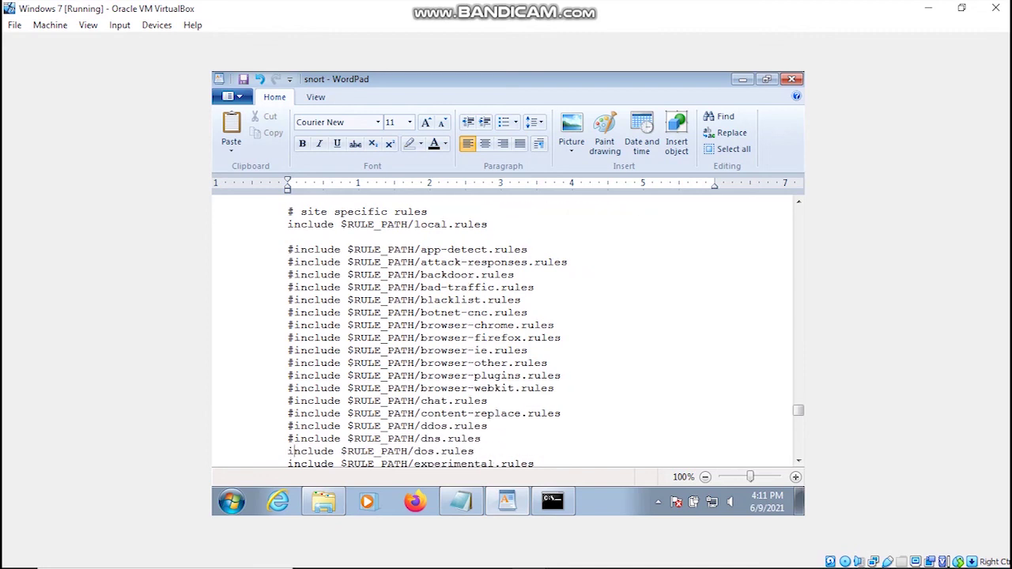
{"action": "type", "text": "#"}
{"action": "key", "text": "Down"}
{"action": "type", "text": "#"}
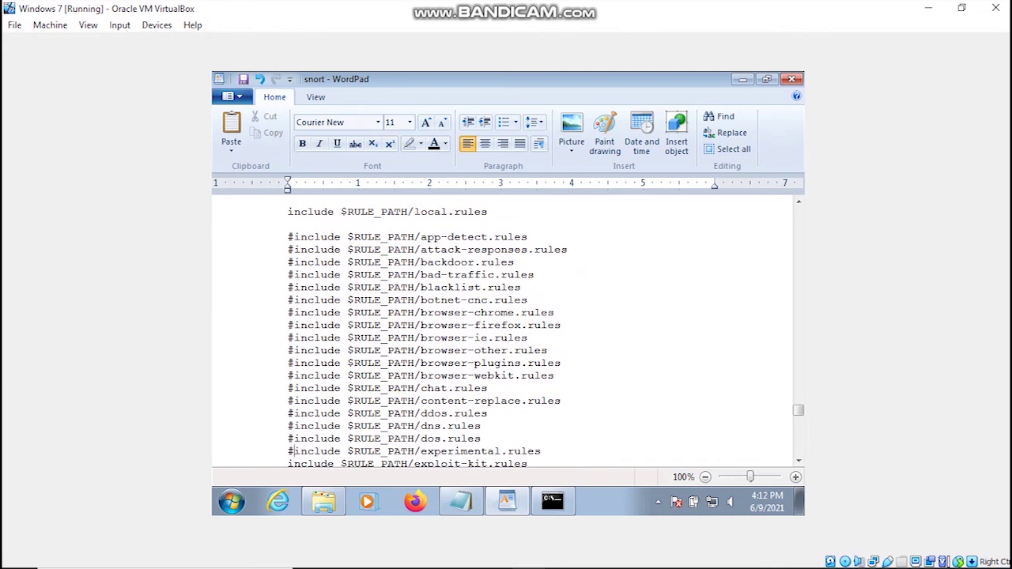
{"action": "key", "text": "Down"}
{"action": "type", "text": "#"}
{"action": "key", "text": "Down"}
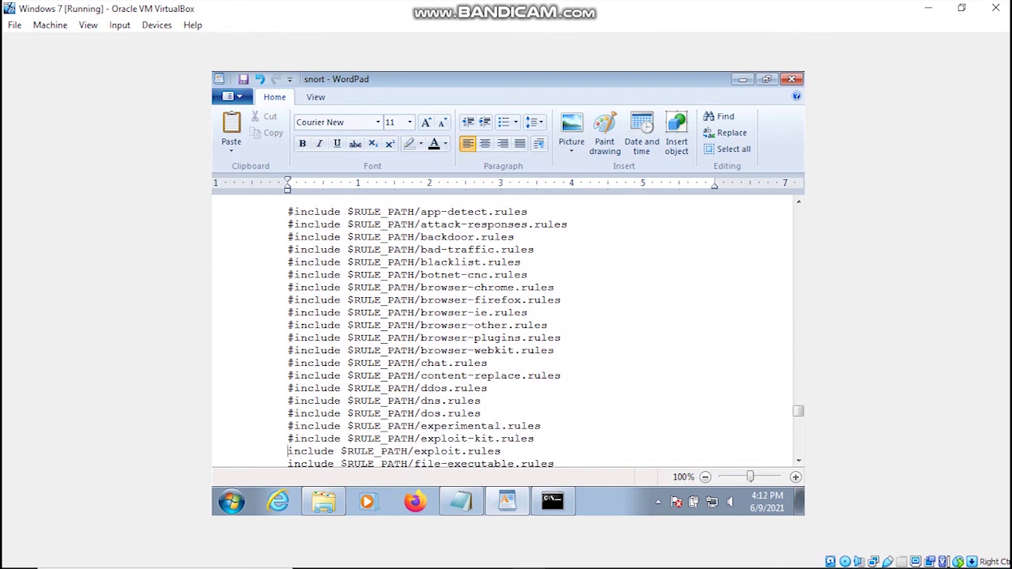
{"action": "type", "text": "#"}
{"action": "key", "text": "Down"}
Comment out the file rule includes with #, from file-executable.rules through file-pdf.rules.
{"action": "type", "text": "#"}
{"action": "key", "text": "Down"}
{"action": "type", "text": "#"}
{"action": "key", "text": "Down"}
{"action": "type", "text": "#"}
{"action": "key", "text": "Down"}
{"action": "type", "text": "#"}
{"action": "key", "text": "Down"}
{"action": "type", "text": "#"}
{"action": "key", "text": "Down"}
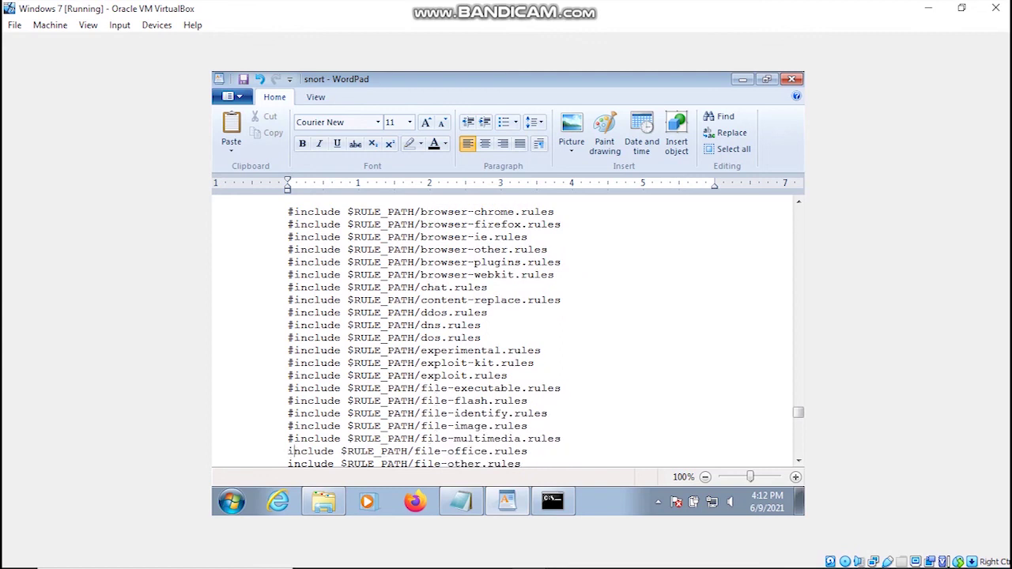
{"action": "type", "text": "#"}
{"action": "key", "text": "Down"}
{"action": "type", "text": "#"}
{"action": "key", "text": "Down"}
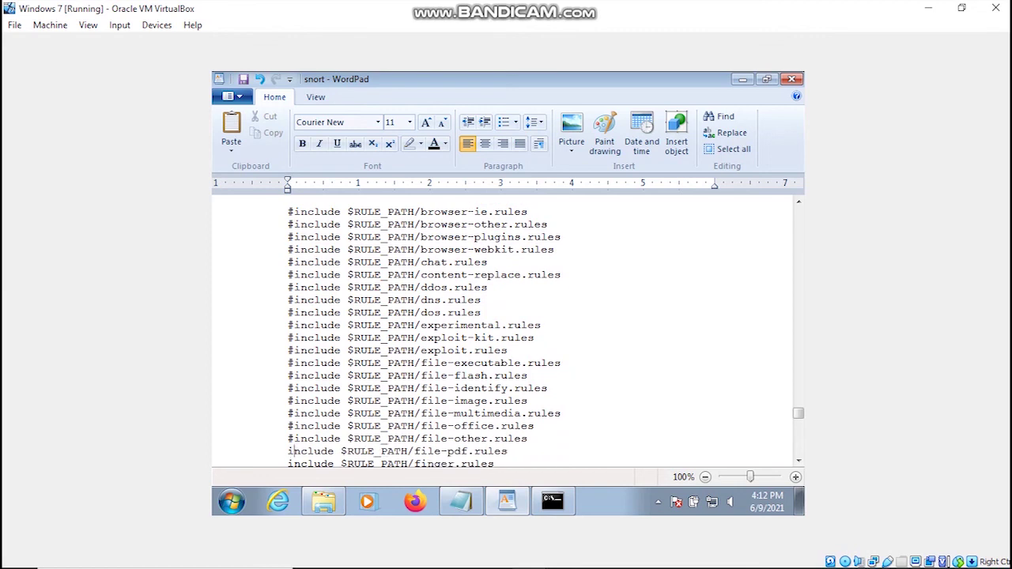
{"action": "type", "text": "#"}
{"action": "key", "text": "Down"}
Comment out the include lines from finger.rules through mysql.rules with #.
{"action": "type", "text": "#"}
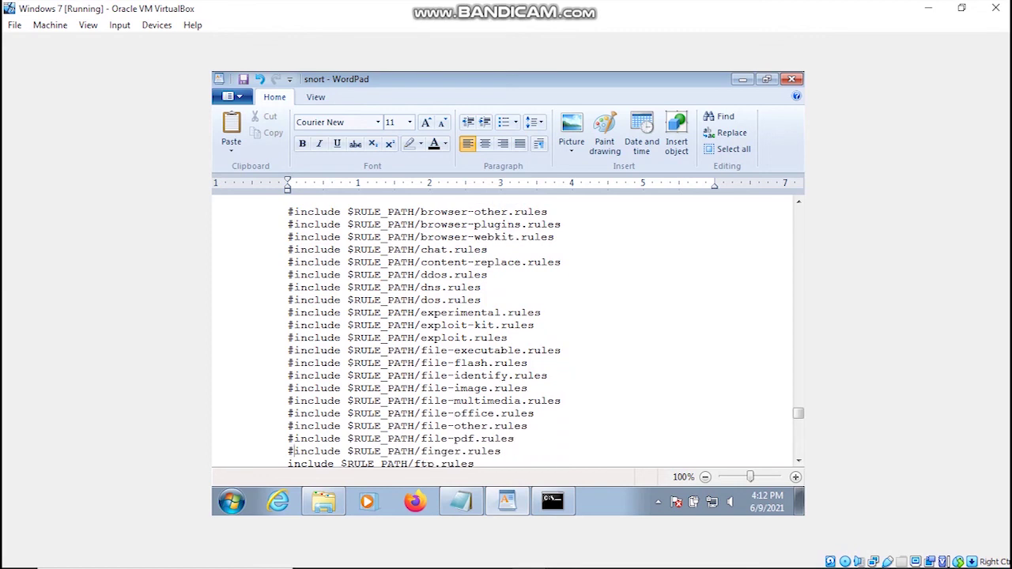
{"action": "key", "text": "Down"}
{"action": "type", "text": "#"}
{"action": "key", "text": "Down"}
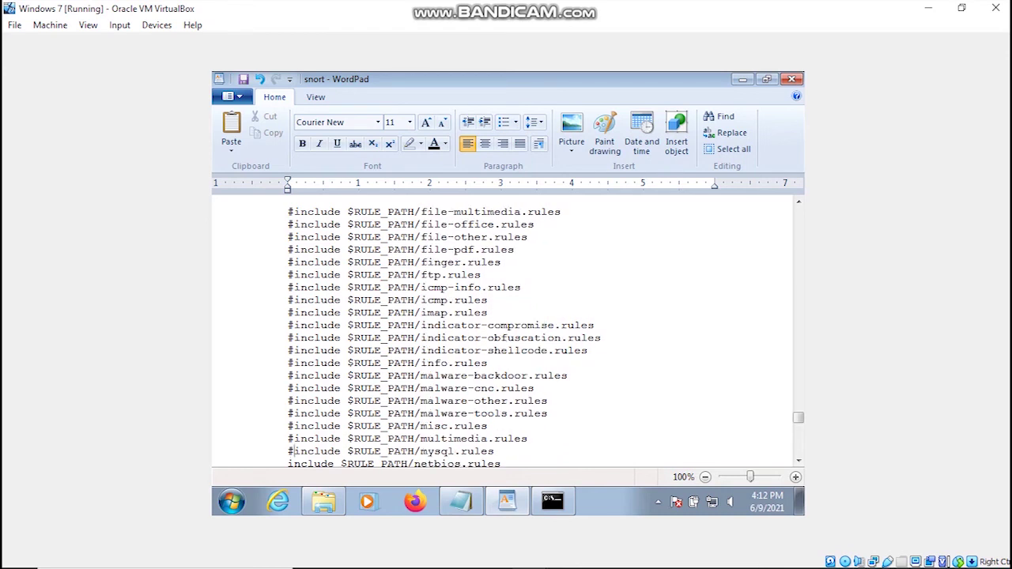
{"action": "type", "text": "#include $RULE_PATH/mysql.rules"}
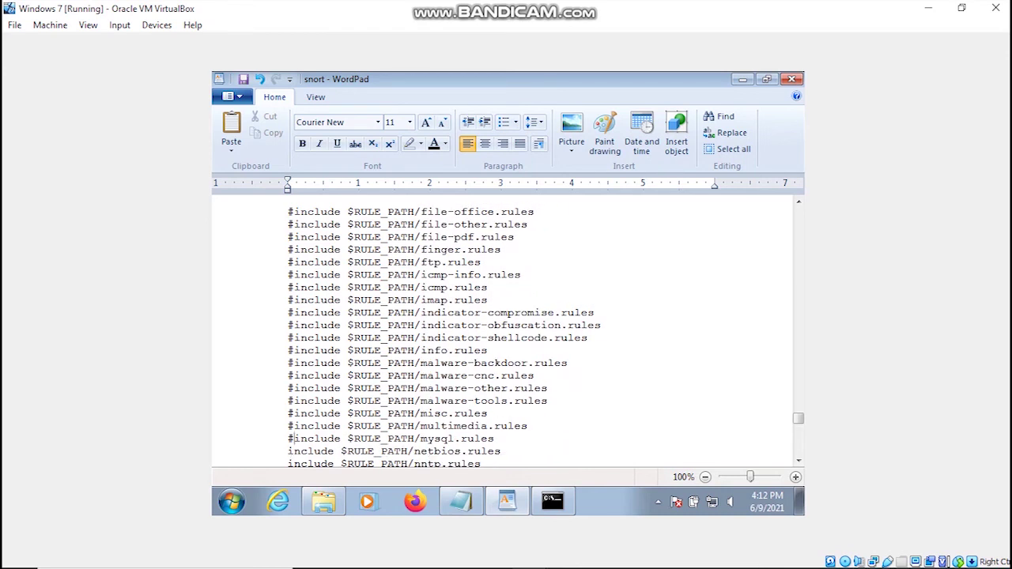
Comment out the include lines from netbios.rules through other-ids.rules with #.
{"action": "type", "text": "#"}
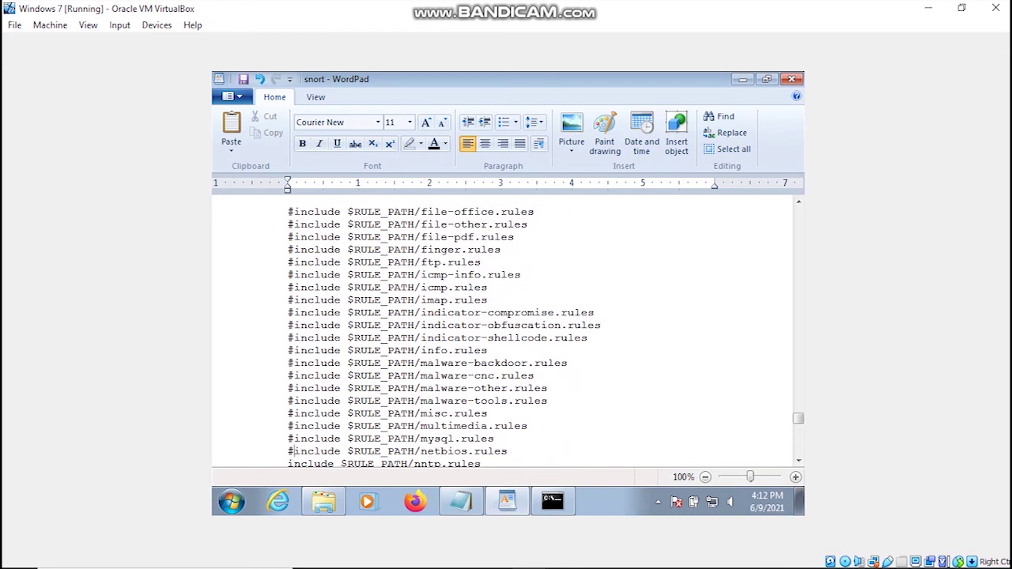
{"action": "key", "text": "Down"}
{"action": "type", "text": "#"}
{"action": "key", "text": "Down"}
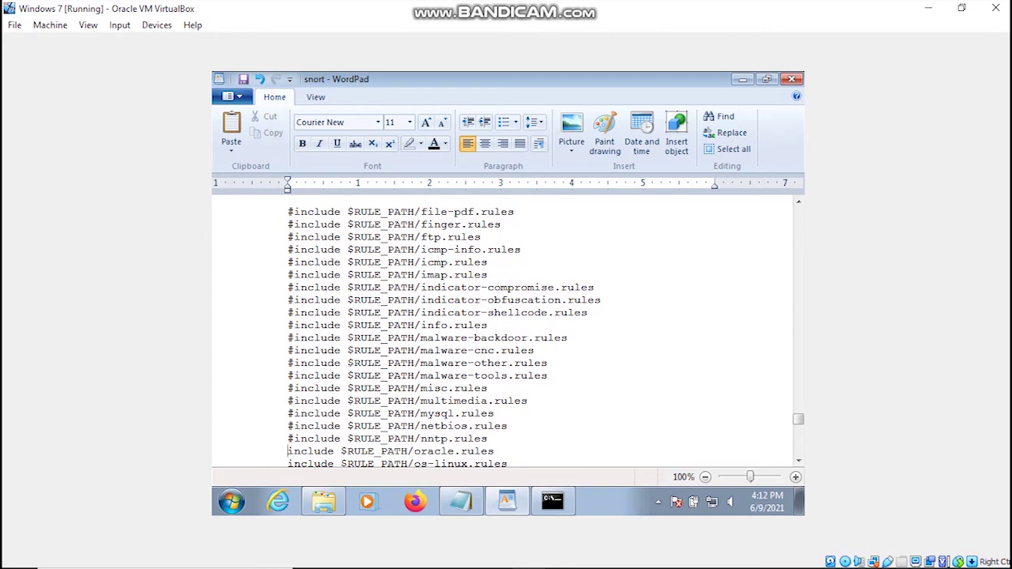
{"action": "type", "text": "#"}
{"action": "key", "text": "Down"}
{"action": "type", "text": "#"}
{"action": "key", "text": "Down"}
{"action": "type", "text": "#"}
{"action": "key", "text": "Down"}
{"action": "type", "text": "#"}
{"action": "key", "text": "Down"}
{"action": "type", "text": "#"}
{"action": "key", "text": "Down"}
{"action": "type", "text": "#"}
{"action": "key", "text": "Down"}
Comment out the include lines from p2p.rules through pop3.rules with #.
{"action": "type", "text": "#"}
{"action": "key", "text": "Down"}
{"action": "type", "text": "#"}
{"action": "key", "text": "Down"}
{"action": "type", "text": "#"}
{"action": "key", "text": "Down"}
{"action": "type", "text": "#"}
{"action": "key", "text": "Down"}
{"action": "type", "text": "#"}
{"action": "key", "text": "Down"}
{"action": "type", "text": "#"}
{"action": "key", "text": "Down"}
{"action": "type", "text": "#"}
{"action": "key", "text": "Down"}
{"action": "type", "text": "#"}
{"action": "key", "text": "Down"}
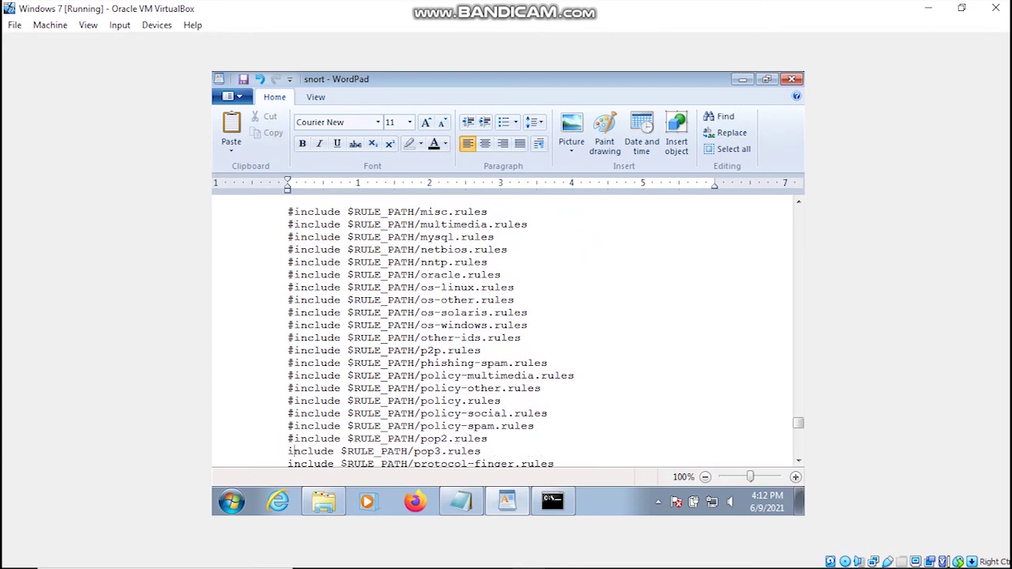
{"action": "type", "text": "#"}
{"action": "key", "text": "Down"}
Comment out the protocol rule includes with #, from protocol-finger.rules through protocol-voip.rules.
{"action": "type", "text": "#"}
{"action": "key", "text": "Down"}
{"action": "type", "text": "#"}
{"action": "key", "text": "Down"}
{"action": "type", "text": "#"}
{"action": "key", "text": "Down"}
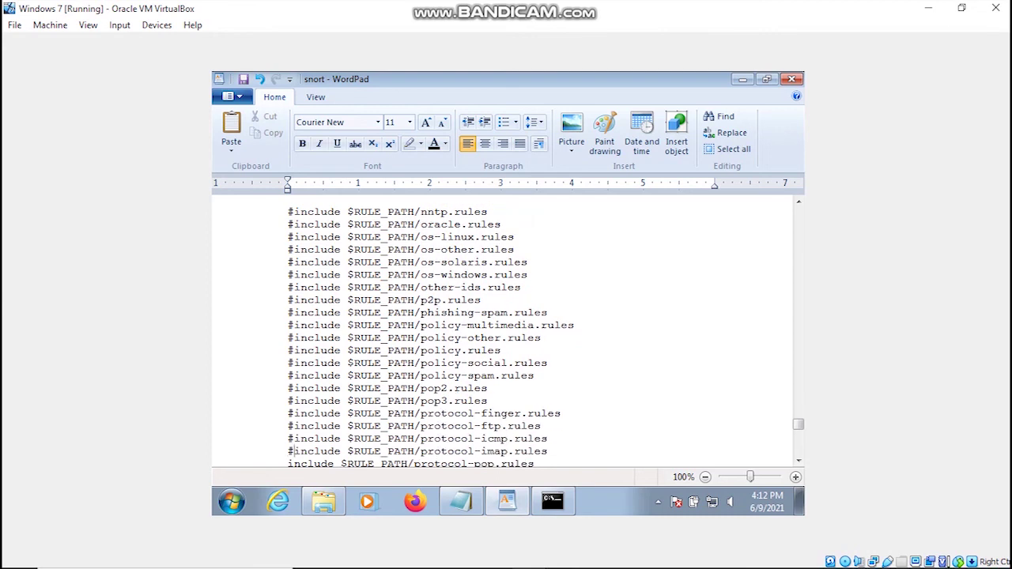
{"action": "type", "text": "#"}
{"action": "key", "text": "Down"}
{"action": "type", "text": "#"}
{"action": "key", "text": "Down"}
{"action": "type", "text": "#"}
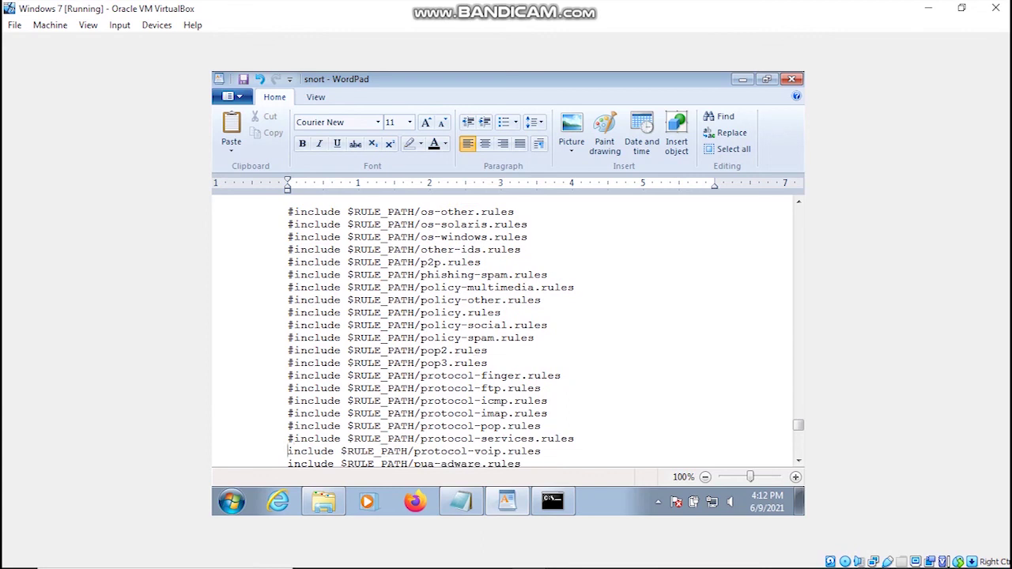
{"action": "type", "text": "#"}
{"action": "key", "text": "Down"}
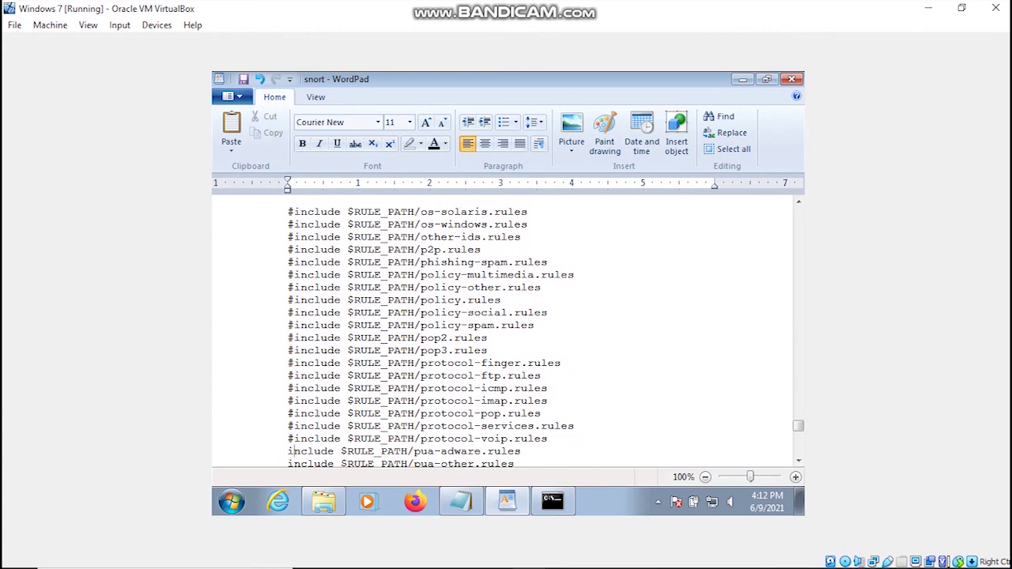
Comment out the pua-adware.rules, pua-other.rules, pua-p2p.rules and pua-toolbars.rules include lines with #.
{"action": "type", "text": "#"}
{"action": "type", "text": "#"}
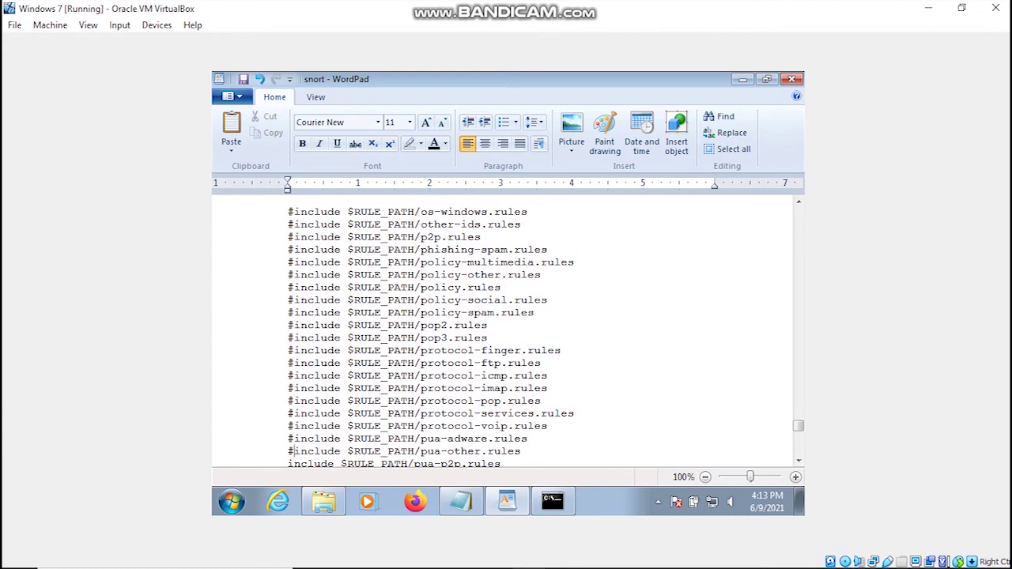
{"action": "key", "text": "Left"}
{"action": "key", "text": "Down"}
{"action": "type", "text": "#"}
{"action": "key", "text": "Left"}
{"action": "key", "text": "Down"}
{"action": "type", "text": "#"}
{"action": "key", "text": "Left"}
{"action": "key", "text": "Down"}
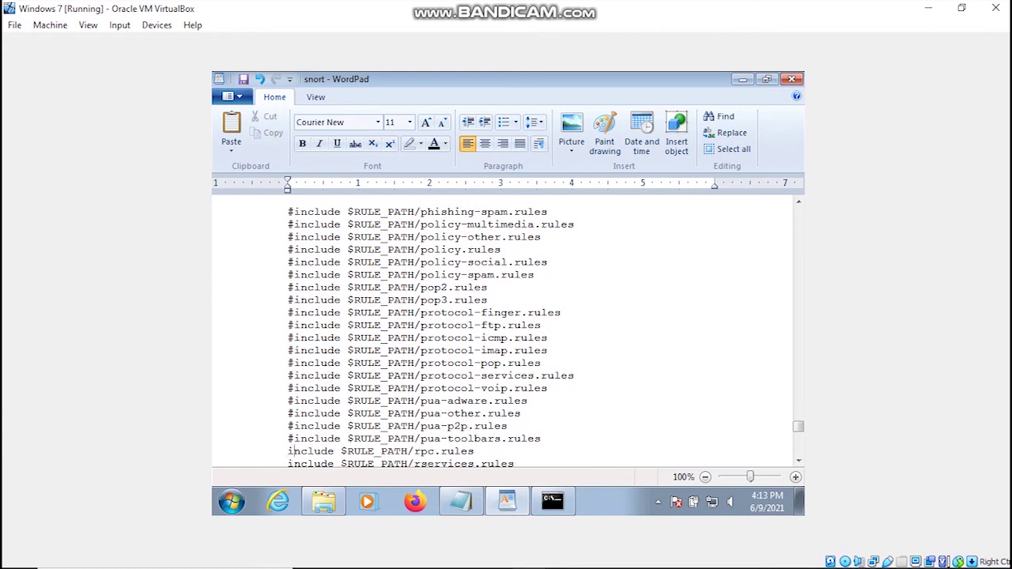
Comment out the include lines from rpc.rules through server-apache.rules with #.
{"action": "type", "text": "#"}
{"action": "key", "text": "Left"}
{"action": "key", "text": "Down"}
{"action": "type", "text": "#"}
{"action": "key", "text": "Left"}
{"action": "key", "text": "Down"}
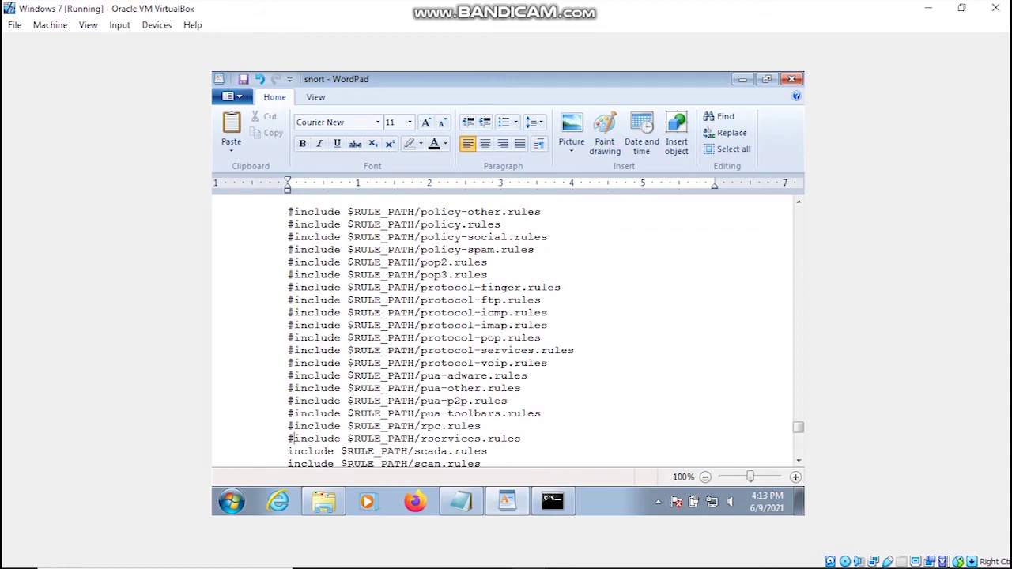
{"action": "type", "text": "#"}
{"action": "key", "text": "ctrl+z"}
{"action": "type", "text": "#"}
{"action": "key", "text": "Left"}
{"action": "key", "text": "Down"}
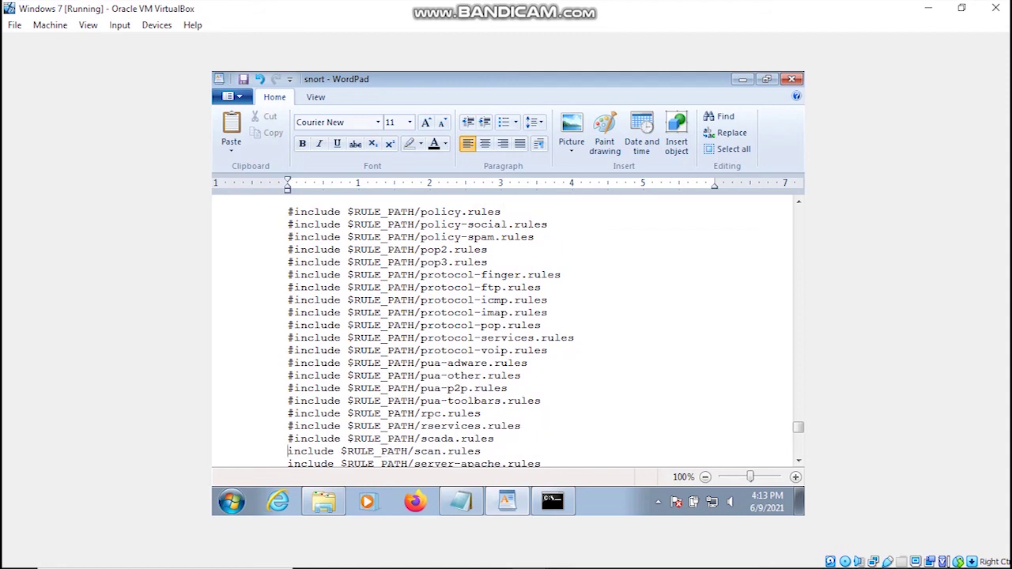
{"action": "type", "text": "#"}
{"action": "key", "text": "Left"}
{"action": "key", "text": "Down"}
{"action": "type", "text": "#"}
{"action": "key", "text": "Left"}
{"action": "key", "text": "Down"}
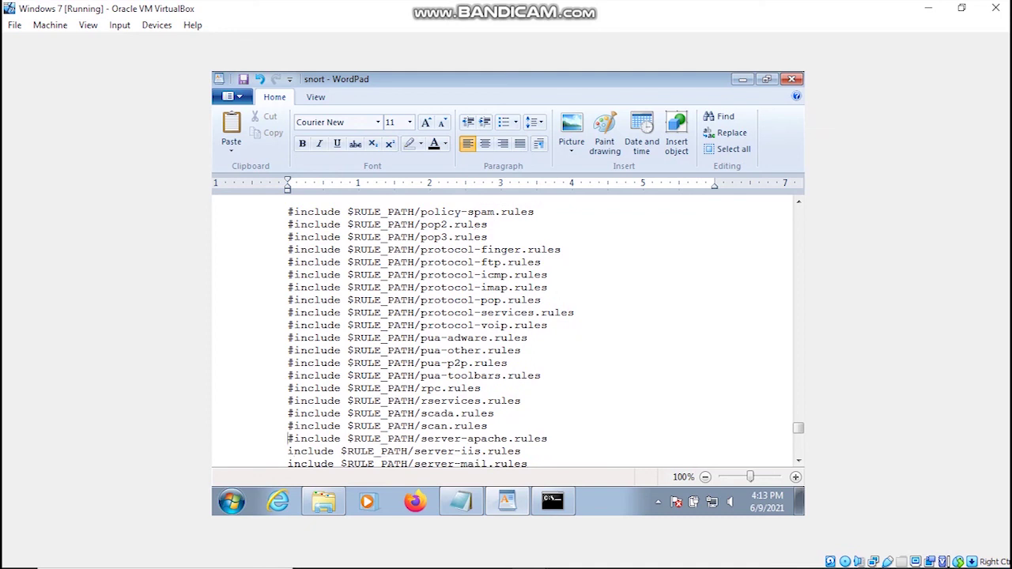
Comment out the server rule includes with #, from server-iis.rules through server-webapp.rules.
{"action": "type", "text": "#"}
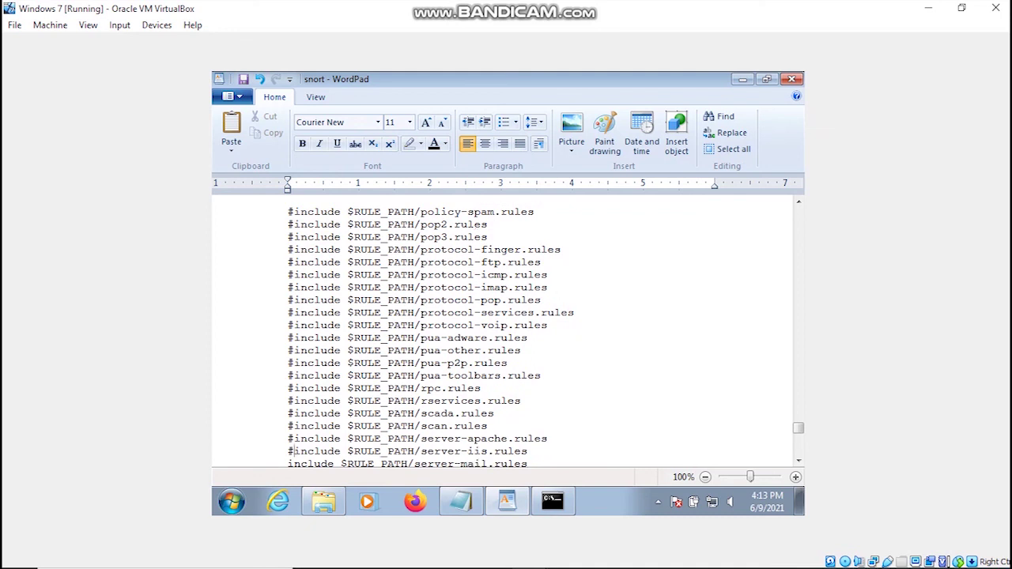
{"action": "key", "text": "Left"}
{"action": "key", "text": "Down"}
{"action": "key", "text": "shift+Up"}
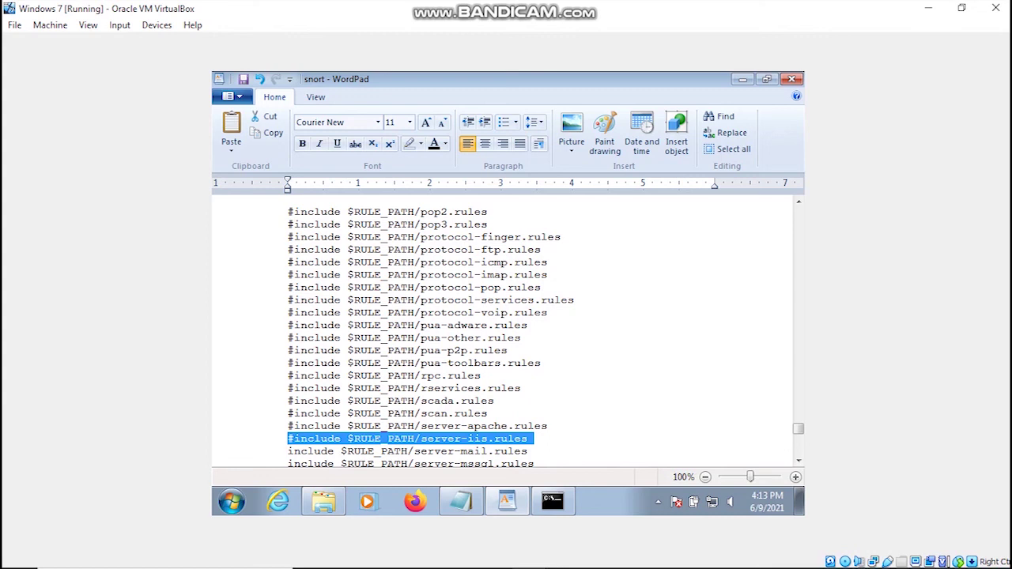
{"action": "key", "text": "shift+Down"}
{"action": "type", "text": "#"}
{"action": "key", "text": "Left"}
{"action": "key", "text": "Down"}
{"action": "type", "text": "#"}
{"action": "key", "text": "Left"}
{"action": "key", "text": "Down"}
{"action": "type", "text": "#"}
{"action": "key", "text": "Left"}
{"action": "key", "text": "Down"}
{"action": "type", "text": "#"}
{"action": "key", "text": "Left"}
{"action": "key", "text": "Down"}
{"action": "type", "text": "#"}
{"action": "key", "text": "Left"}
{"action": "key", "text": "Down"}
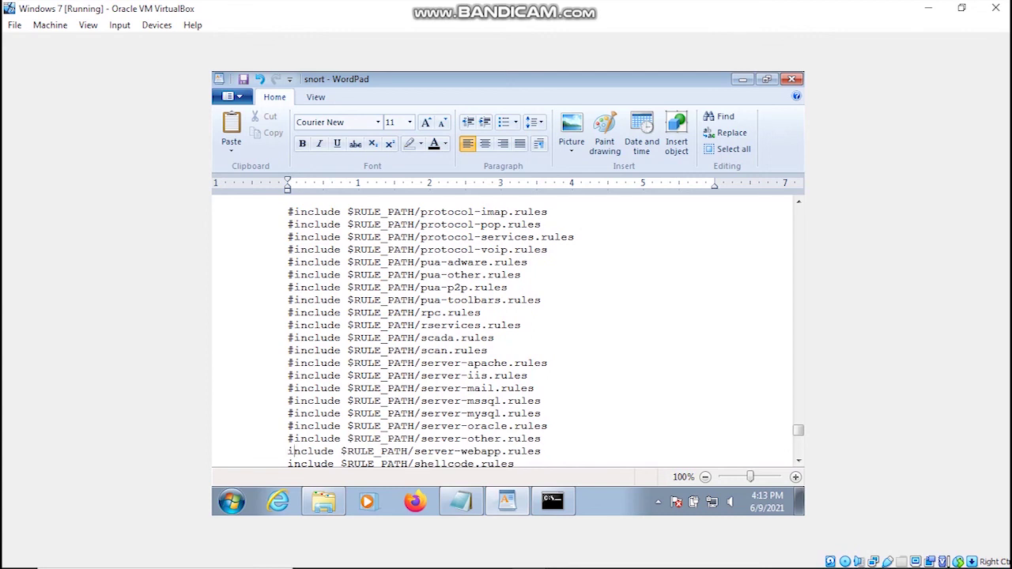
{"action": "type", "text": "#"}
{"action": "key", "text": "Left"}
{"action": "key", "text": "Down"}
Comment out the include lines from shellcode.rules through spyware-put.rules with #.
{"action": "type", "text": "#"}
{"action": "key", "text": "Left"}
{"action": "key", "text": "Down"}
{"action": "type", "text": "#"}
{"action": "key", "text": "Left"}
{"action": "key", "text": "Down"}
{"action": "type", "text": "#"}
{"action": "key", "text": "Left"}
{"action": "key", "text": "Down"}
{"action": "type", "text": "#"}
{"action": "key", "text": "Left"}
{"action": "key", "text": "Down"}
{"action": "type", "text": "#"}
{"action": "key", "text": "Left"}
{"action": "key", "text": "Down"}
Comment out the sql.rules, telnet.rules, tftp.rules, virus.rules and voip.rules include lines with #.
{"action": "type", "text": "#"}
{"action": "key", "text": "Left"}
{"action": "key", "text": "Down"}
{"action": "type", "text": "#"}
{"action": "key", "text": "Left"}
{"action": "key", "text": "Down"}
{"action": "type", "text": "#"}
{"action": "key", "text": "Left"}
{"action": "key", "text": "Down"}
{"action": "type", "text": "#"}
{"action": "key", "text": "Left"}
{"action": "key", "text": "Down"}
{"action": "type", "text": "#"}
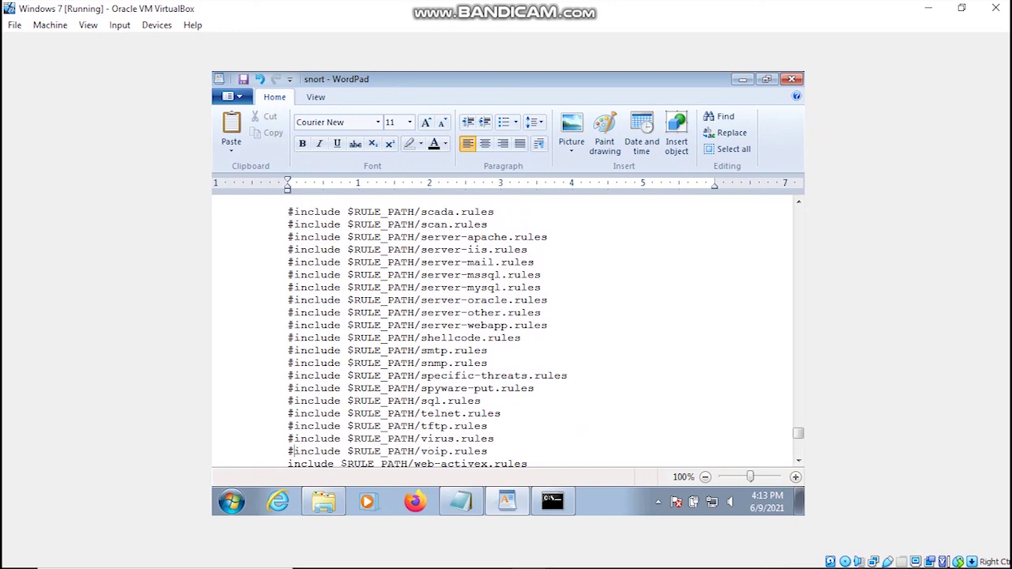
{"action": "key", "text": "Left"}
{"action": "key", "text": "Down"}
Comment out the web-activex.rules, web-attacks.rules, web-cgi.rules and web-client.rules include lines with #.
{"action": "type", "text": "#"}
{"action": "key", "text": "Left"}
{"action": "key", "text": "Down"}
{"action": "type", "text": "#"}
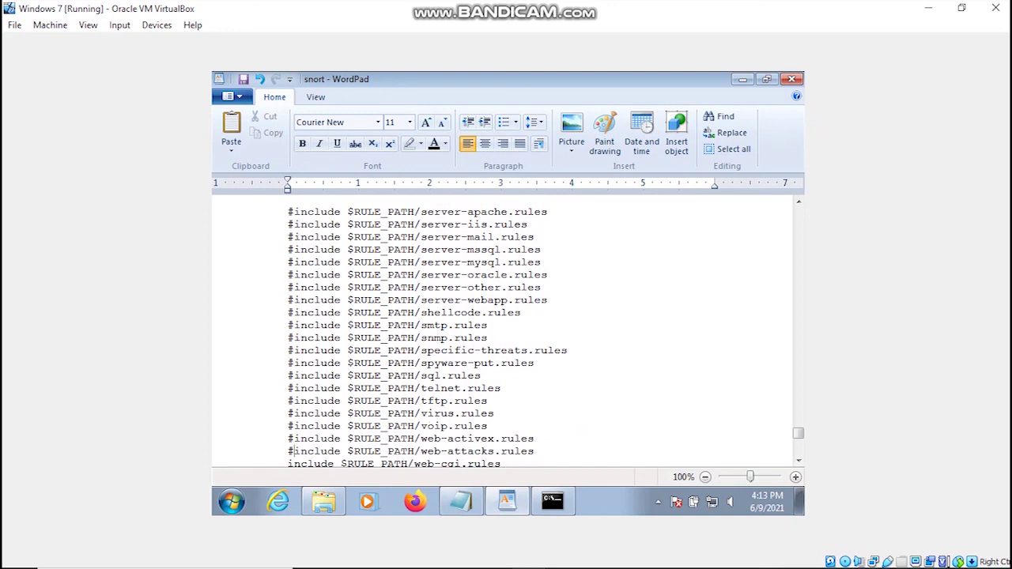
{"action": "key", "text": "Left"}
{"action": "key", "text": "Down"}
{"action": "type", "text": "#"}
{"action": "key", "text": "Left"}
{"action": "key", "text": "Down"}
{"action": "type", "text": "#"}
{"action": "key", "text": "Left"}
{"action": "key", "text": "Down"}
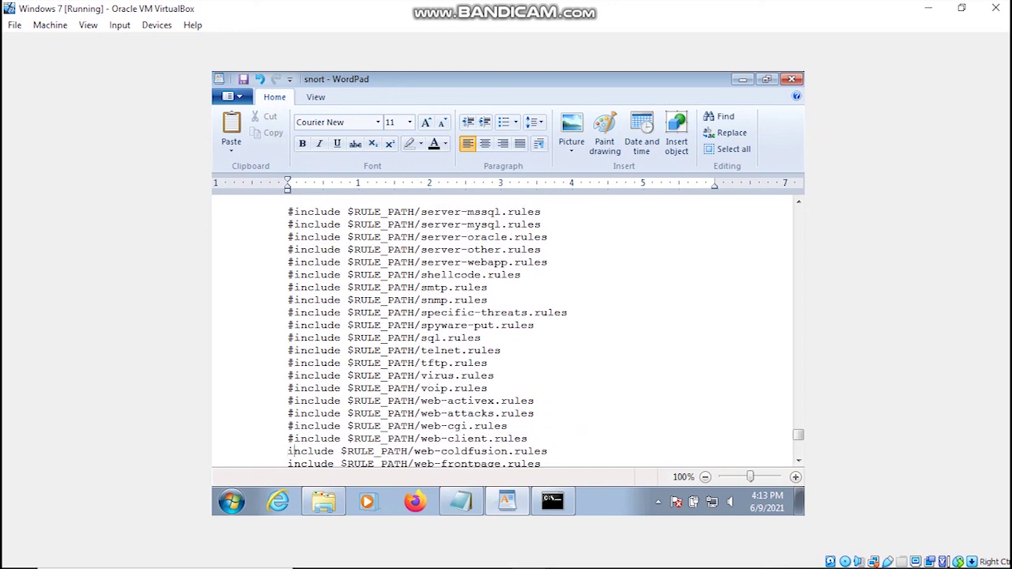
Comment out the remaining includes from web-coldfusion.rules through x11.rules with # and save the snort configuration file.
{"action": "type", "text": "#"}
{"action": "key", "text": "Left"}
{"action": "key", "text": "Down"}
{"action": "type", "text": "#"}
{"action": "key", "text": "Left"}
{"action": "key", "text": "Down"}
{"action": "type", "text": "#"}
{"action": "key", "text": "Left"}
{"action": "key", "text": "Down"}
{"action": "type", "text": "#"}
{"action": "key", "text": "Left"}
{"action": "key", "text": "Down"}
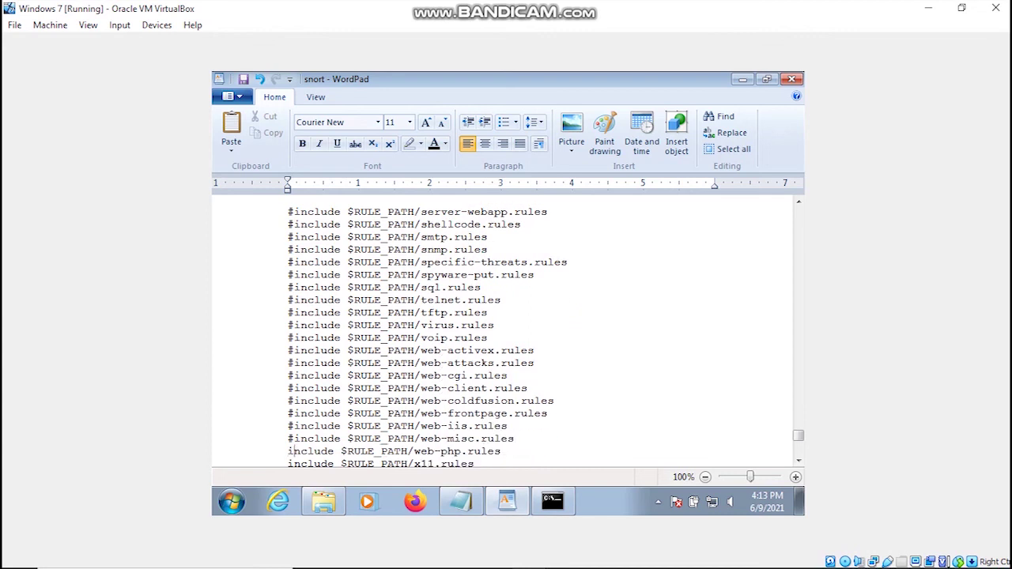
{"action": "type", "text": "#"}
{"action": "key", "text": "Left"}
{"action": "key", "text": "Down"}
{"action": "type", "text": "#"}
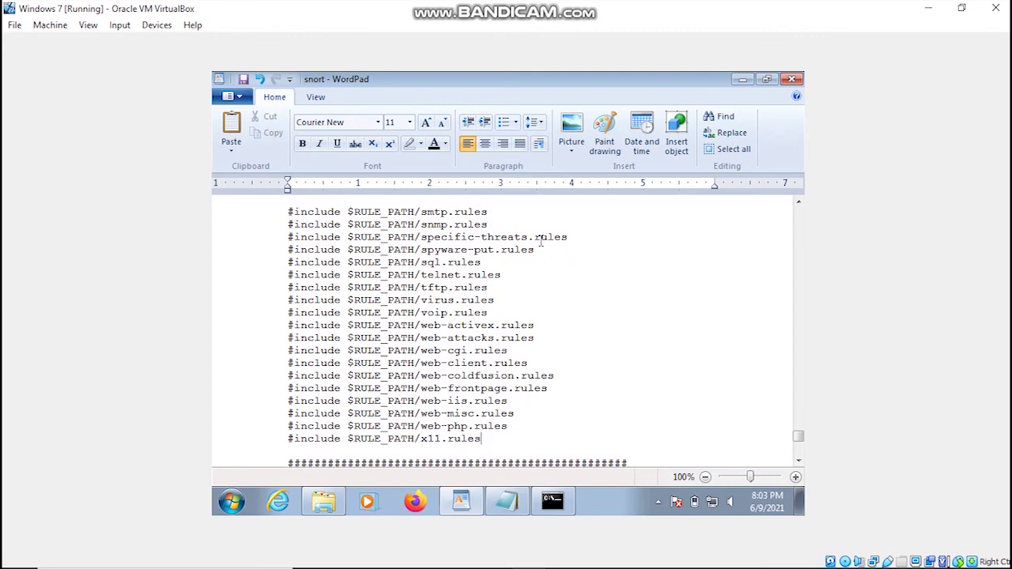
{"action": "left_click", "coordinate": [244, 82]}
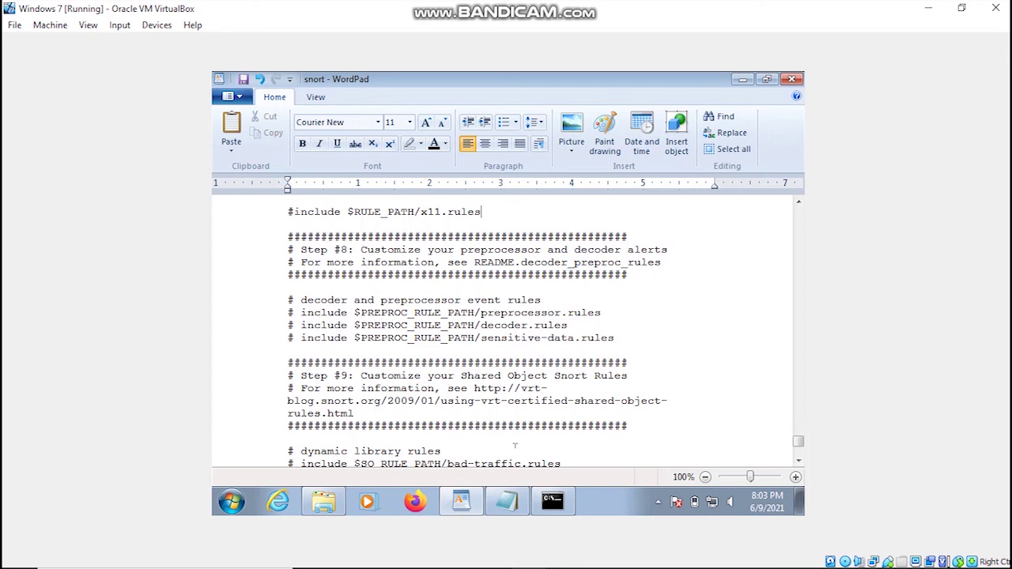
Review the ICMP ping alert rule for local.rules and its message text in the IDS Snort notes.
{"action": "left_click", "coordinate": [503, 503]}
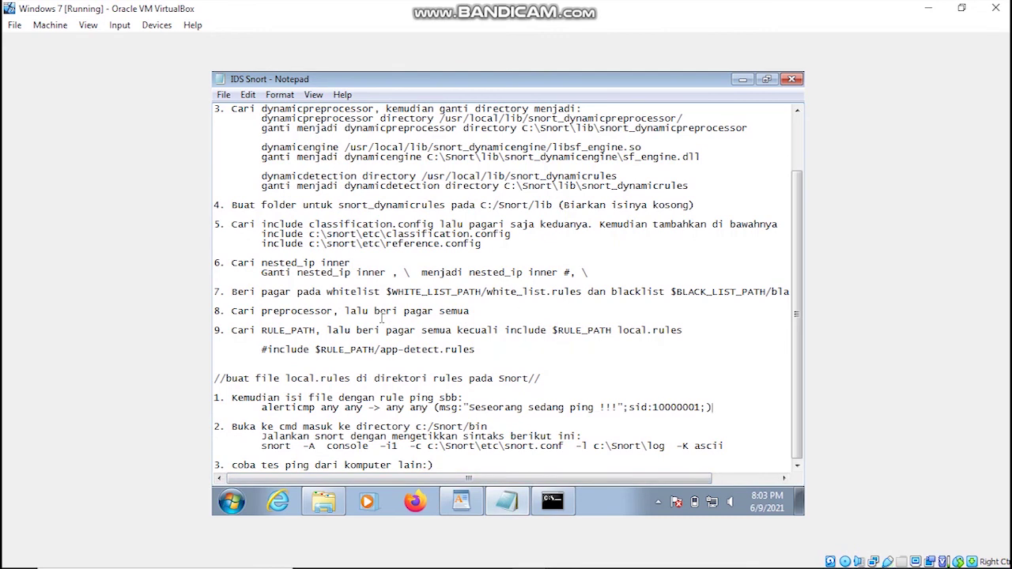
{"action": "left_click_drag", "start_coordinate": [262, 408], "coordinate": [724, 414]}
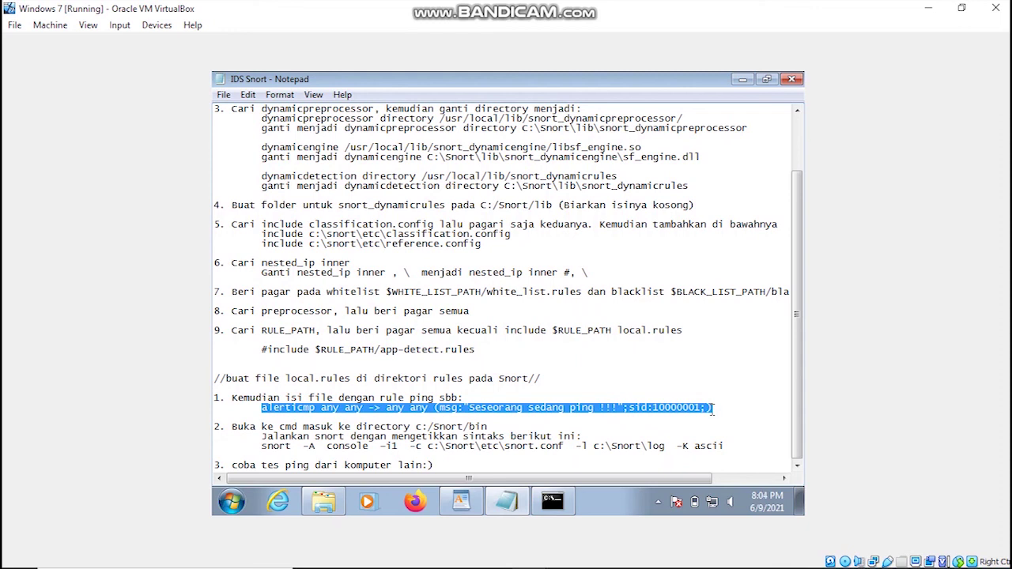
{"action": "left_click", "coordinate": [514, 411]}
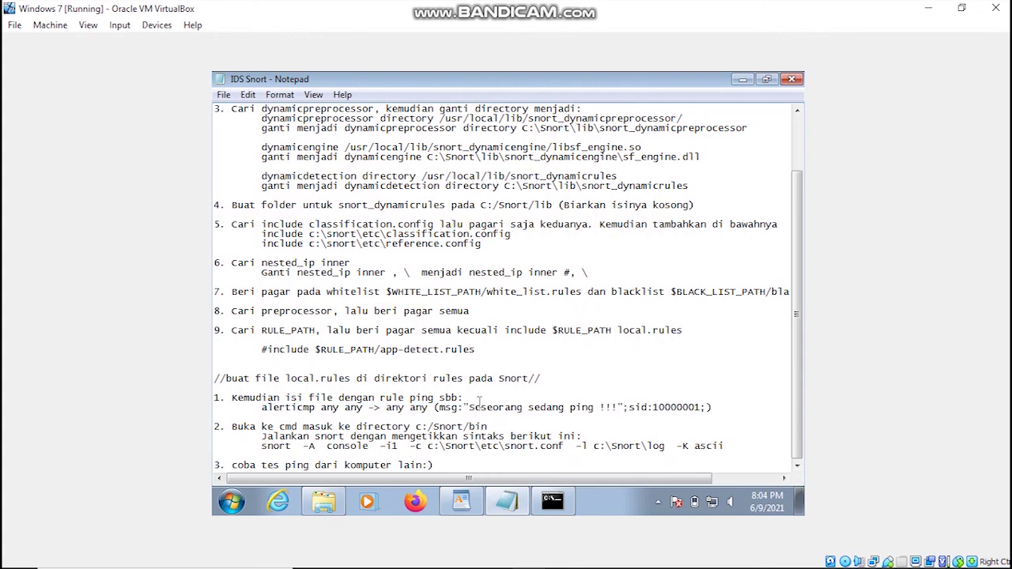
{"action": "left_click_drag", "start_coordinate": [469, 409], "coordinate": [619, 409]}
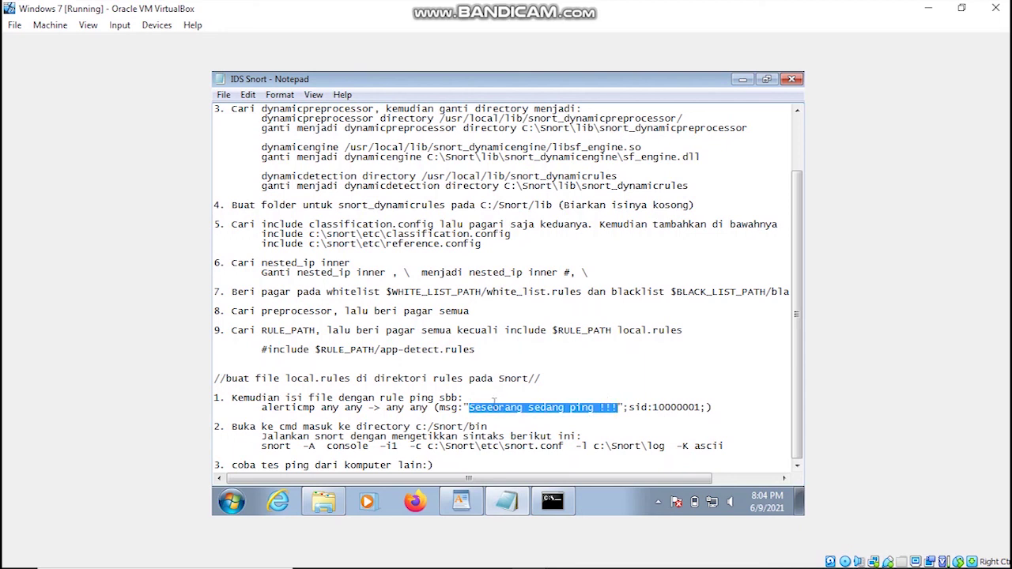
{"action": "left_click", "coordinate": [484, 409]}
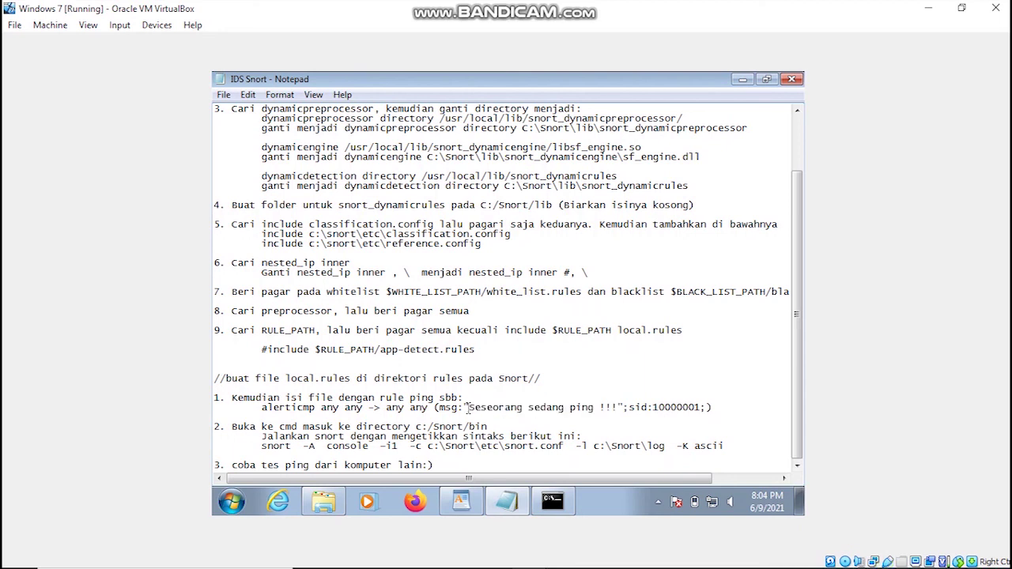
{"action": "left_click_drag", "start_coordinate": [470, 408], "coordinate": [618, 408]}
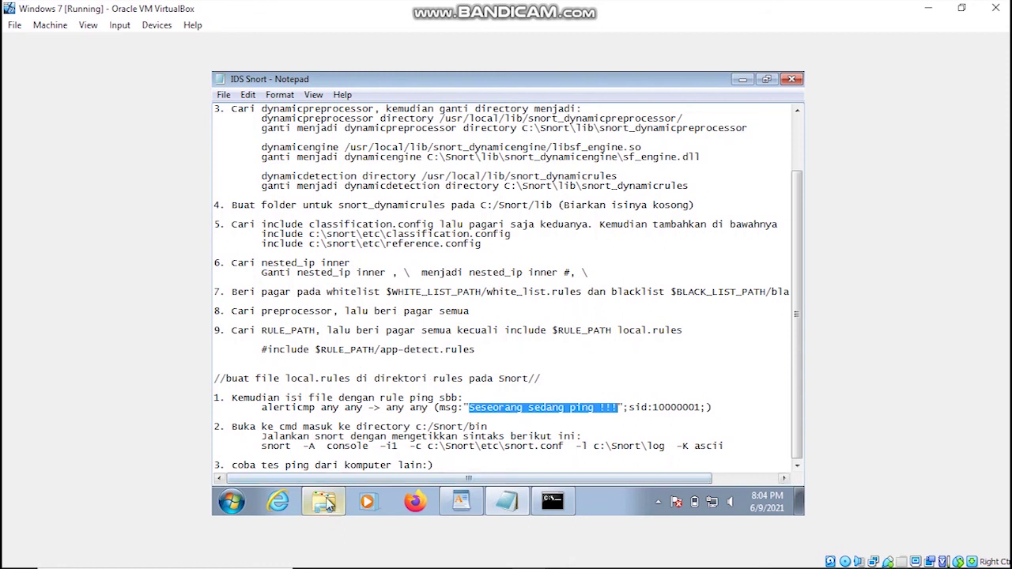
Create a new text document in the C:\Snort\rules folder and open it in Notepad.
{"action": "left_click", "coordinate": [324, 502]}
{"action": "left_click", "coordinate": [434, 100]}
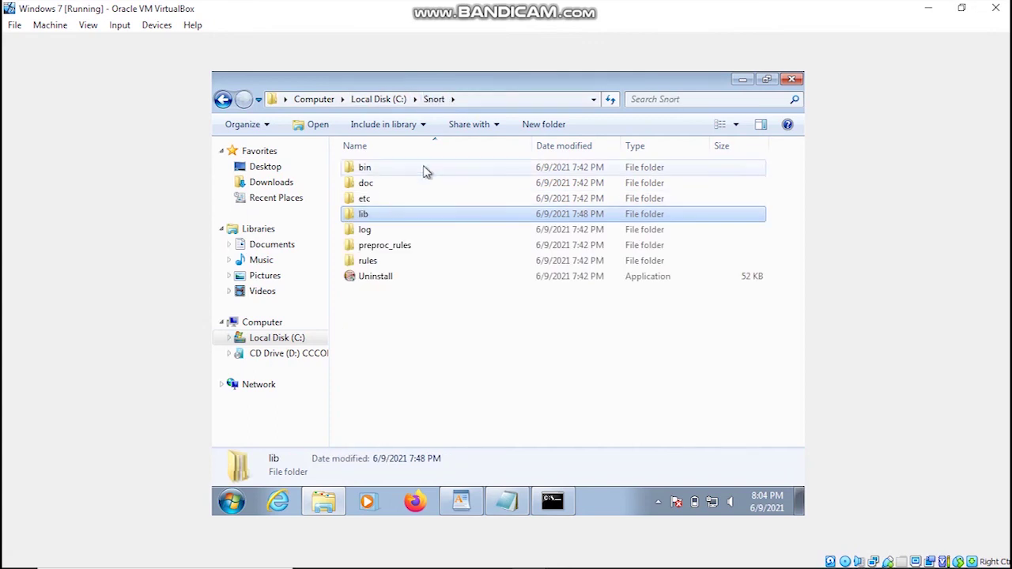
{"action": "double_click", "coordinate": [386, 260]}
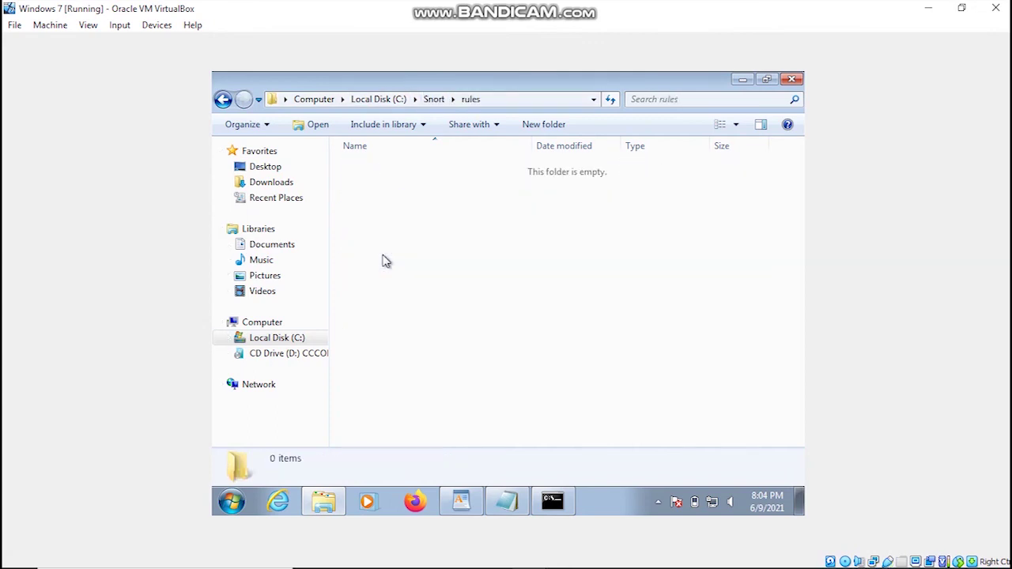
{"action": "right_click", "coordinate": [463, 276]}
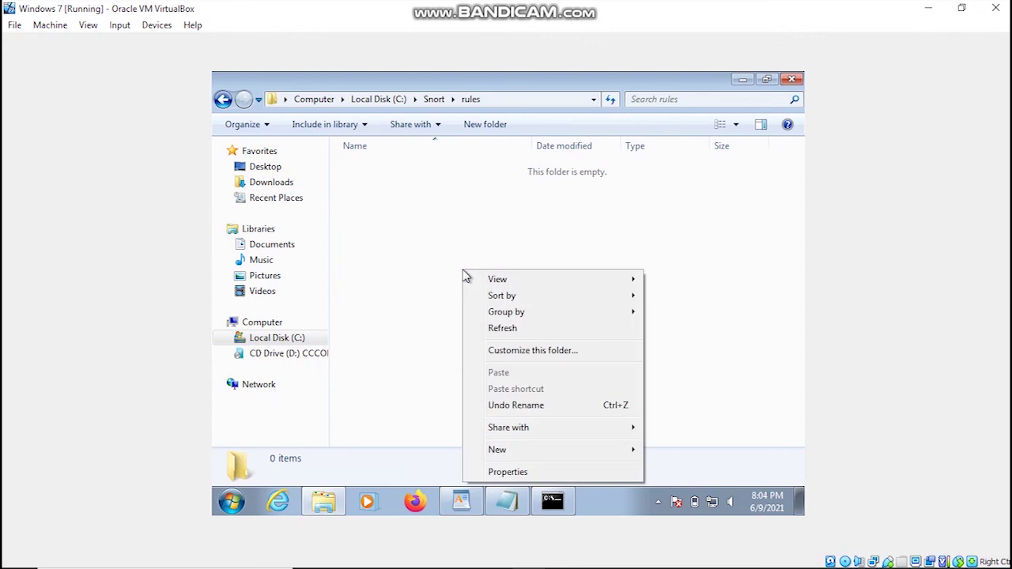
{"action": "mouse_move", "coordinate": [522, 452]}
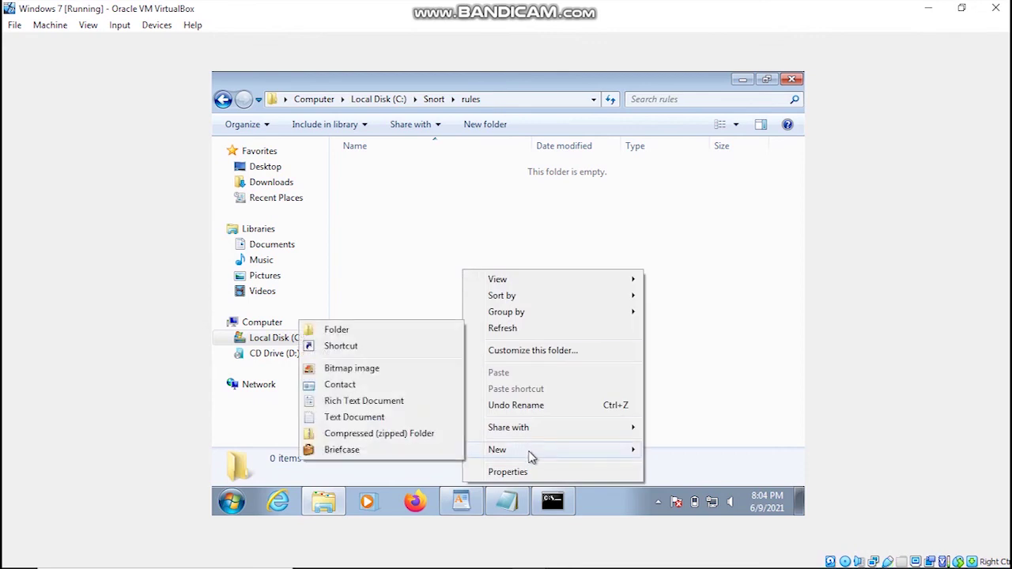
{"action": "left_click", "coordinate": [378, 419]}
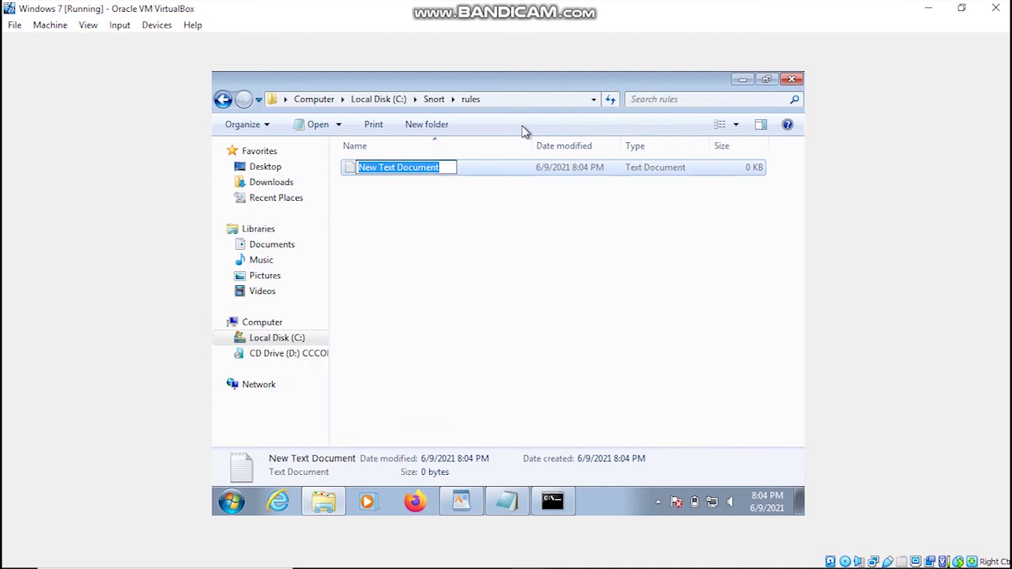
{"action": "key", "text": "Return"}
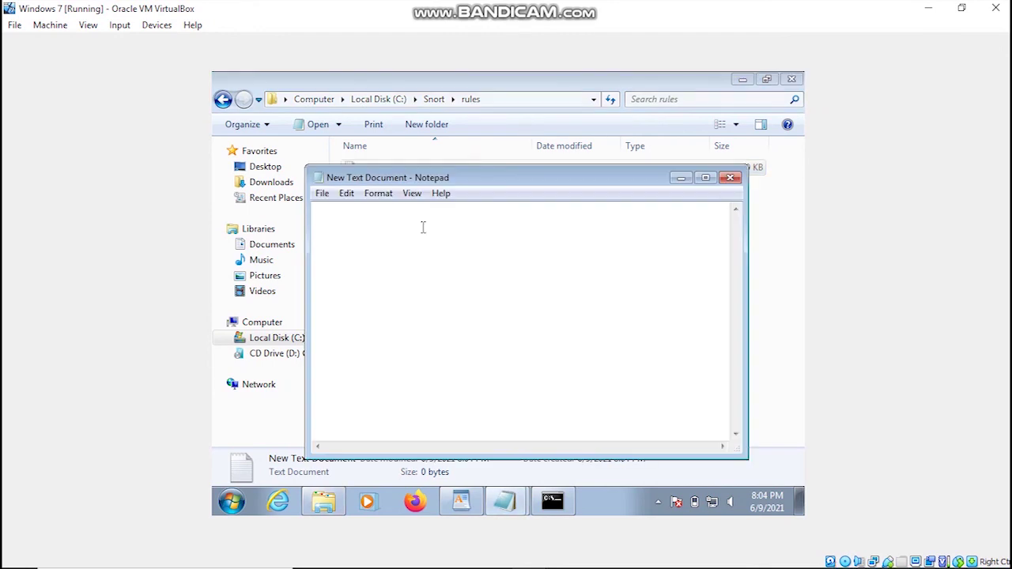
Enter the rule alert icmp any any -> any any (msg:"Seseorang sedang ping !!!";sid:10000001;) and save it as local.rules with file type All Files.
{"action": "type", "text": "alert icmp any any -> any any (msg:\"Seseorang sedang ping !!!\";sid:10000001;)"}
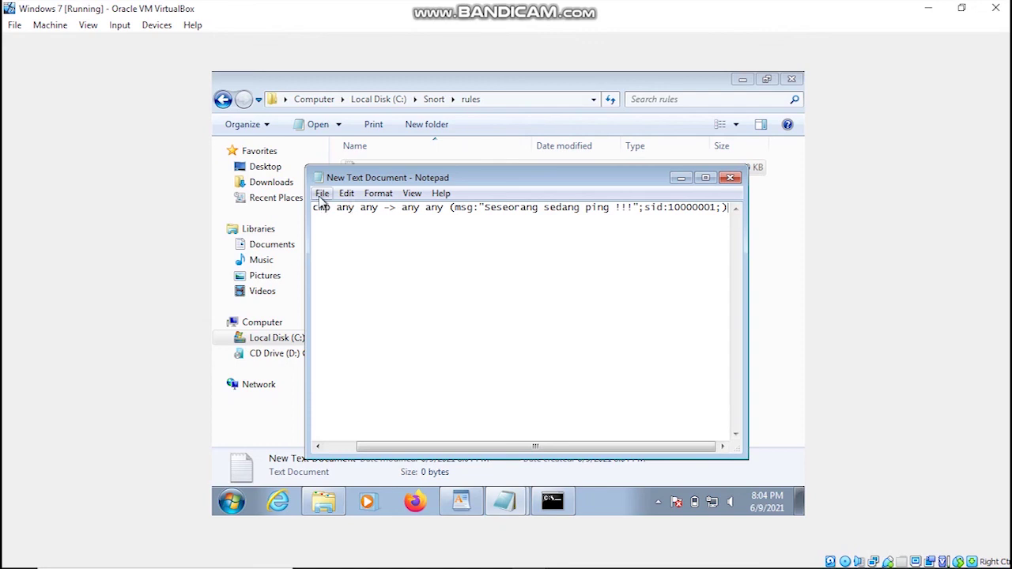
{"action": "left_click", "coordinate": [320, 196]}
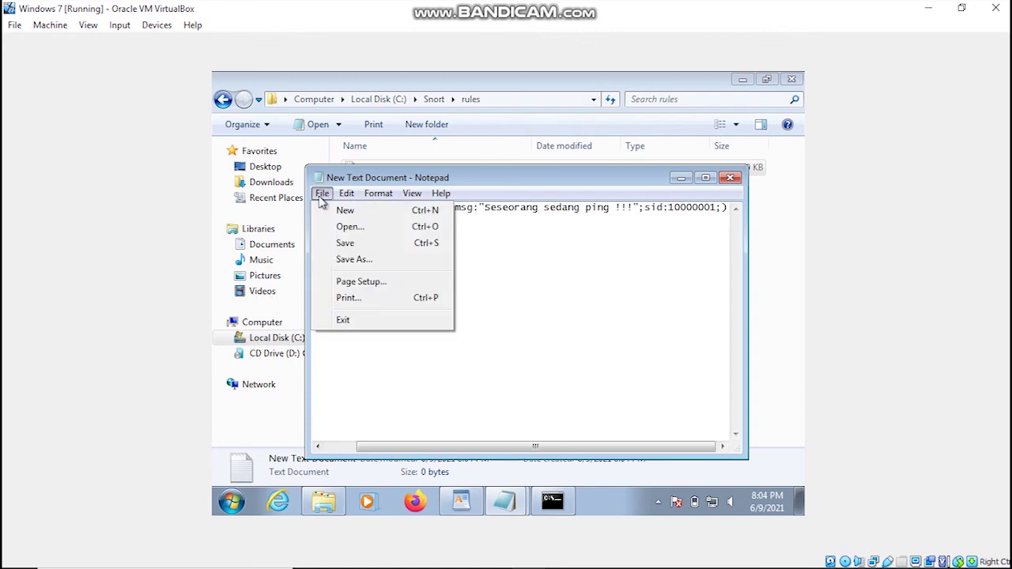
{"action": "left_click", "coordinate": [353, 260]}
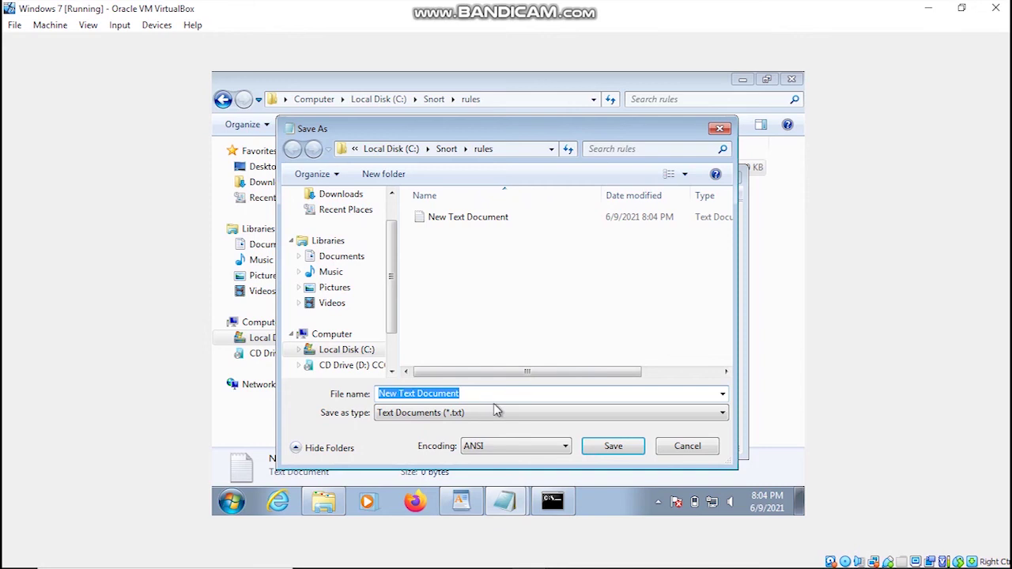
{"action": "left_click", "coordinate": [486, 413]}
{"action": "left_click", "coordinate": [412, 438]}
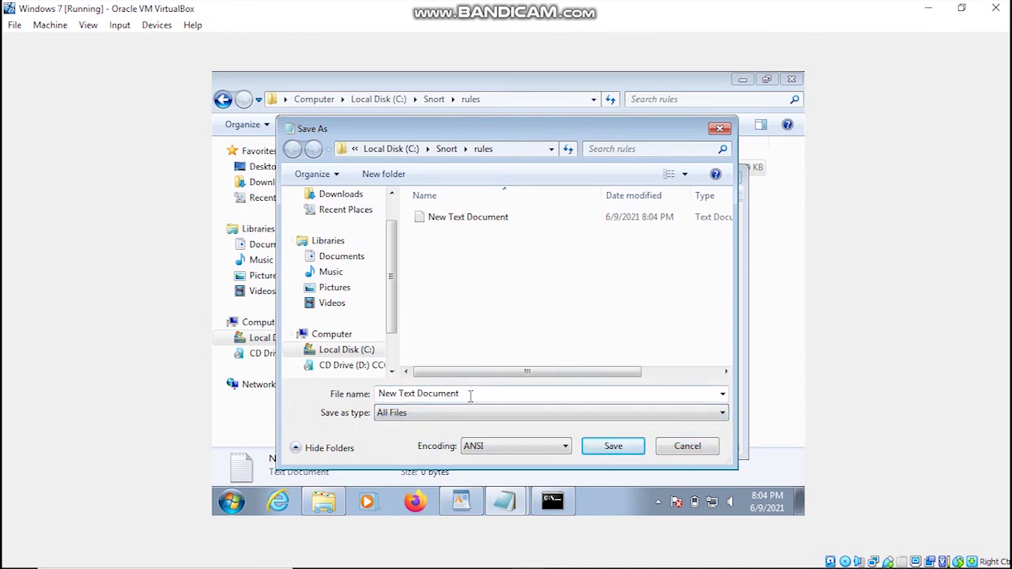
{"action": "left_click_drag", "start_coordinate": [472, 396], "coordinate": [381, 393]}
{"action": "type", "text": "local"}
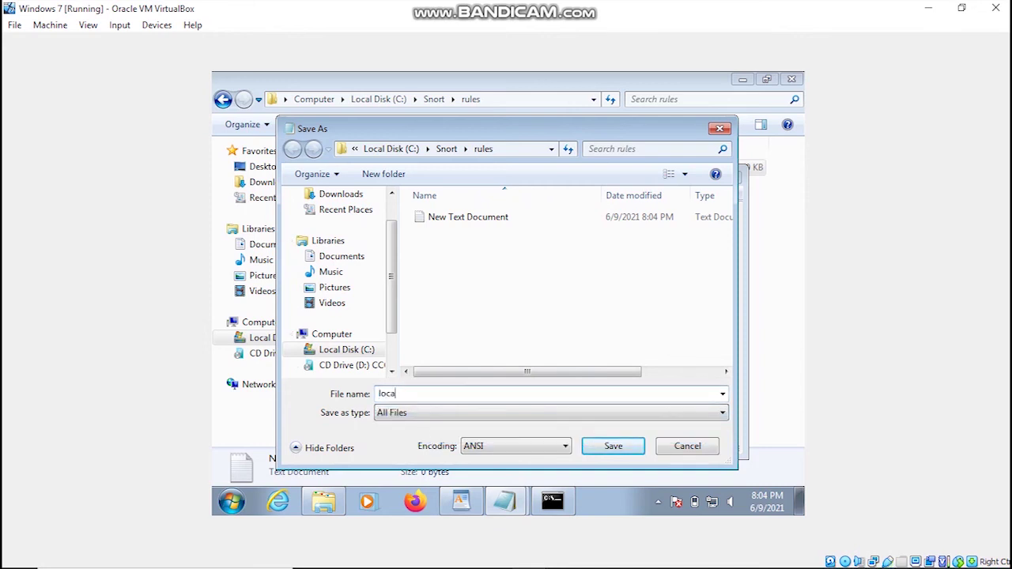
{"action": "type", "text": ".rules"}
{"action": "key", "text": "Return"}
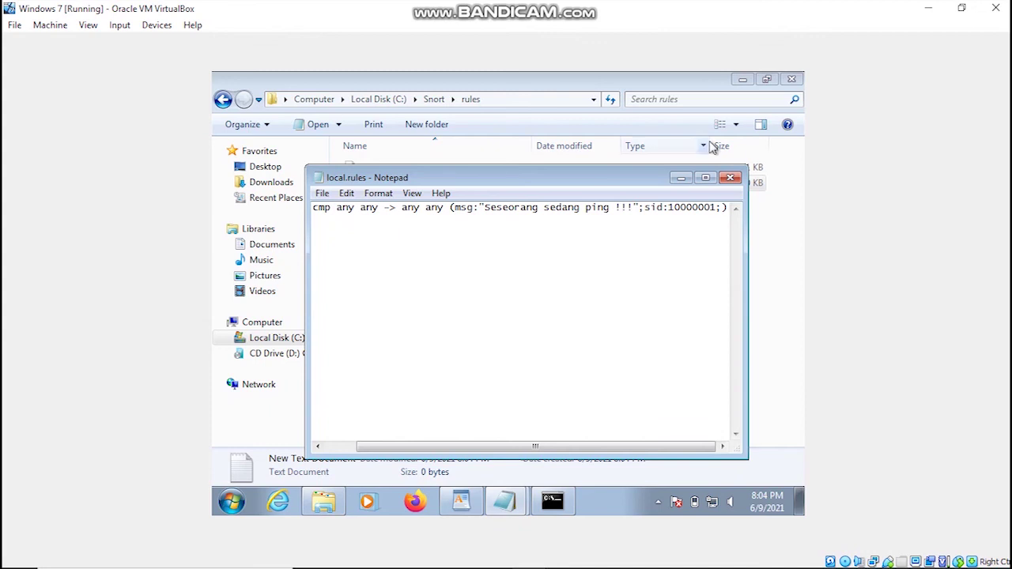
Close the local.rules file and delete the empty New Text Document from the rules folder.
{"action": "left_click", "coordinate": [730, 177]}
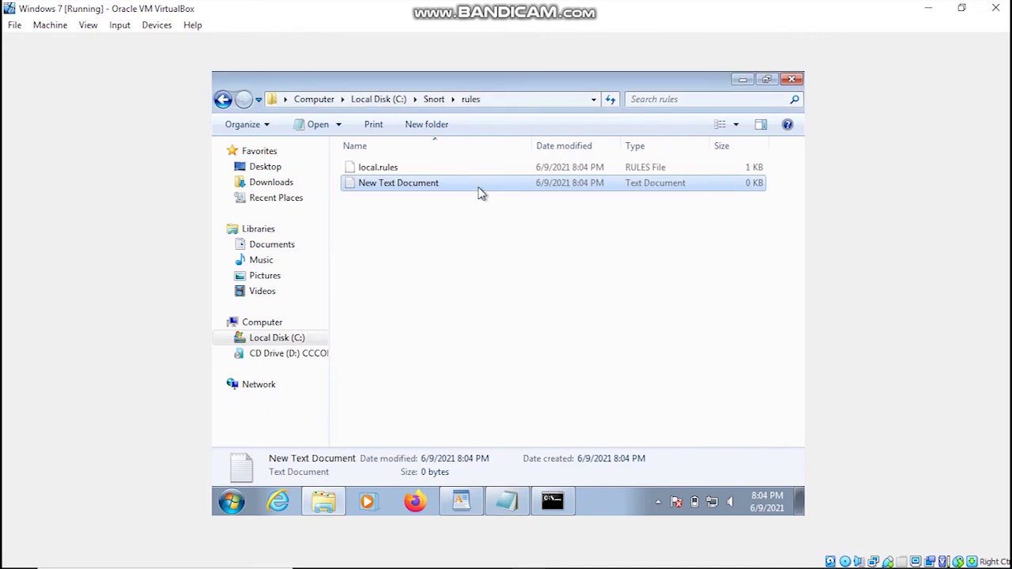
{"action": "key", "text": "Delete"}
{"action": "key", "text": "Return"}
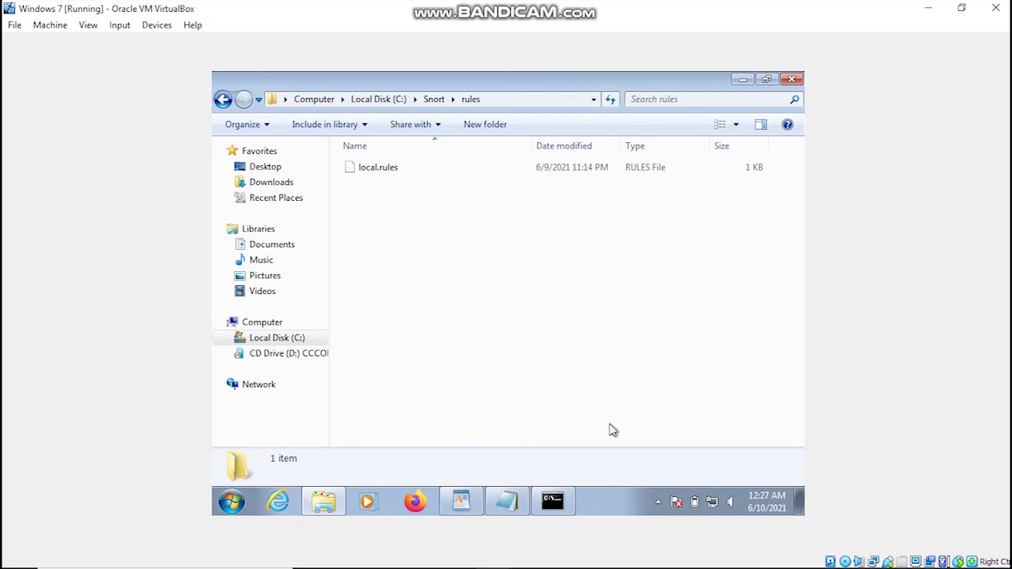
Review the command for running Snort in console alert mode in the IDS Snort notes.
{"action": "left_click", "coordinate": [515, 503]}
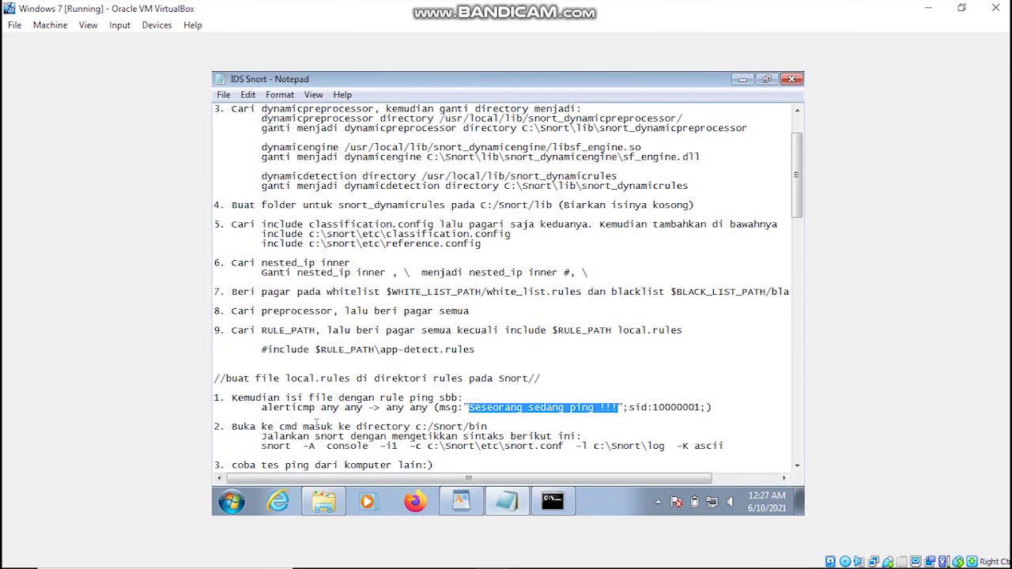
{"action": "left_click_drag", "start_coordinate": [262, 448], "coordinate": [725, 447]}
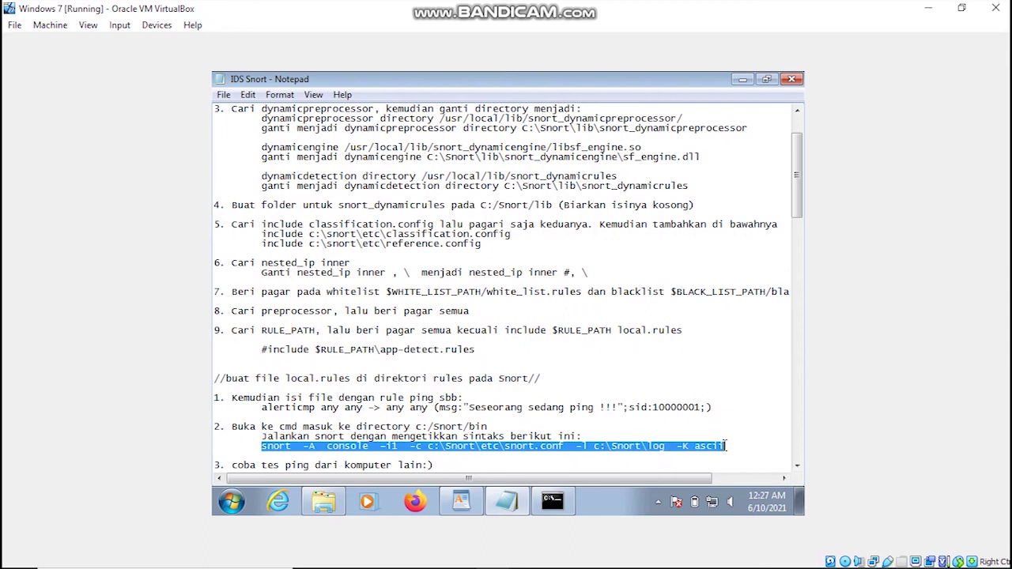
{"action": "left_click", "coordinate": [726, 447]}
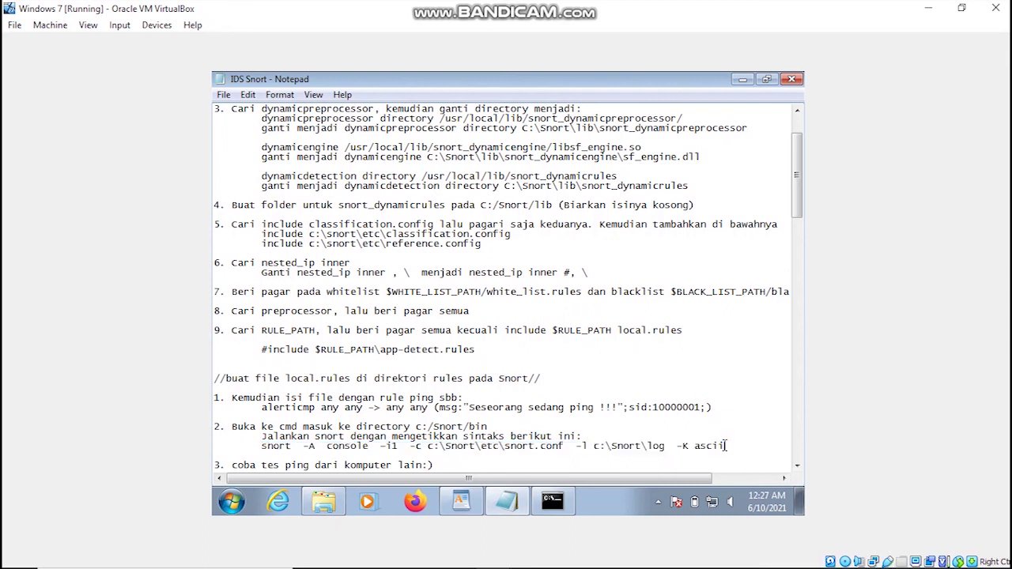